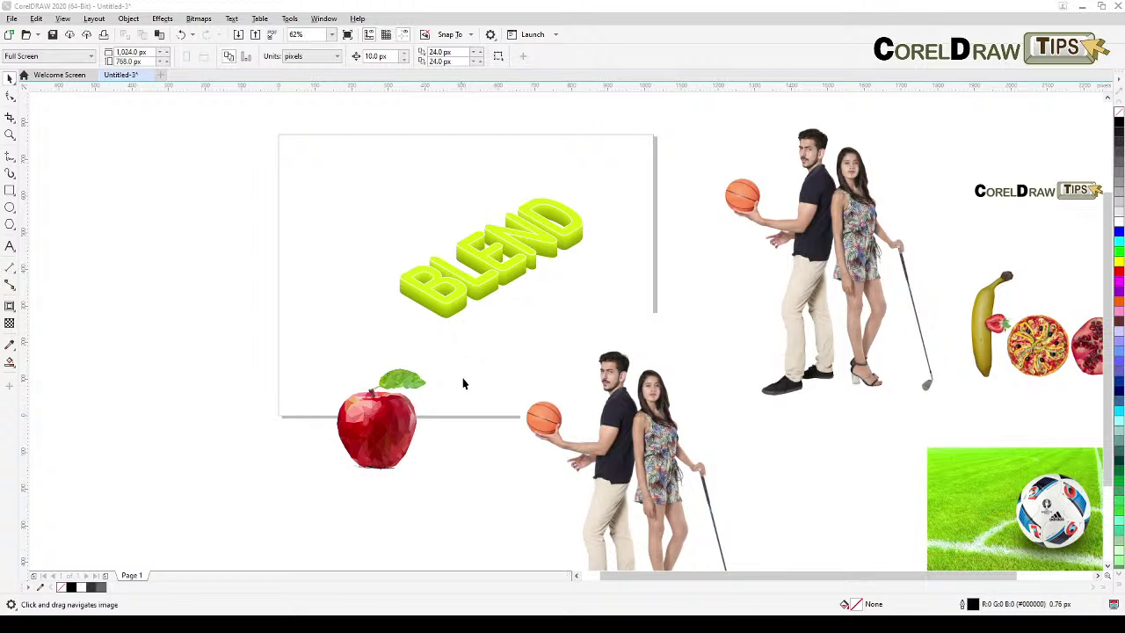
- Examine the artwork in Wireframe view to tell vectors from bitmaps, and return to Enhanced view
{"action": "left_click_drag", "start_coordinate": [464, 384], "coordinate": [416, 384]}
{"action": "left_click_drag", "start_coordinate": [637, 361], "coordinate": [566, 383]}
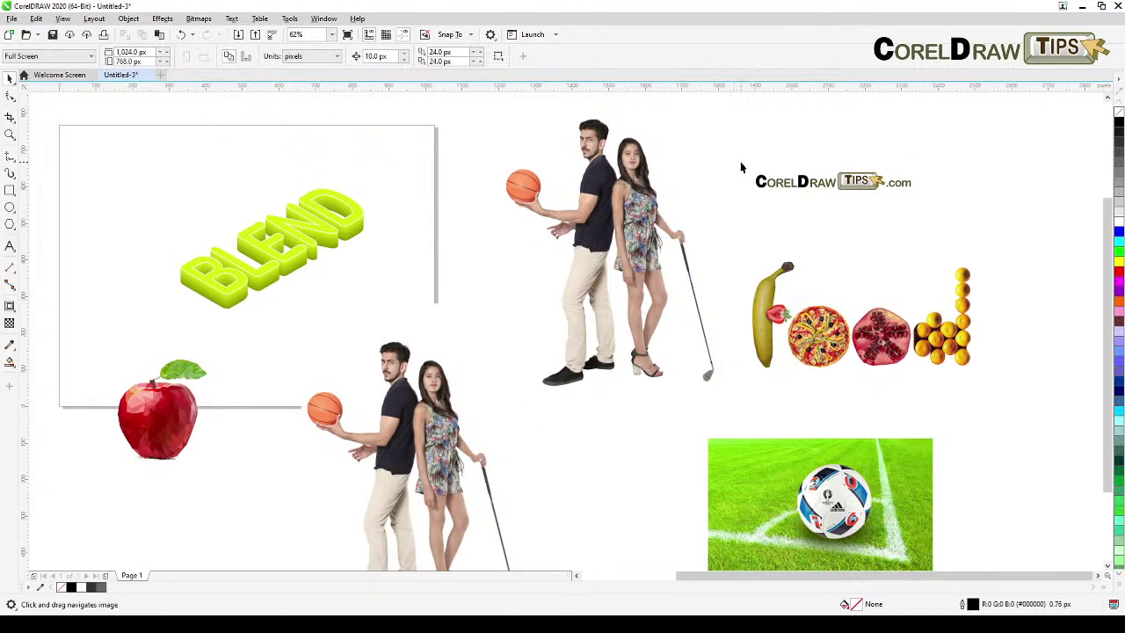
{"action": "left_click", "coordinate": [64, 18]}
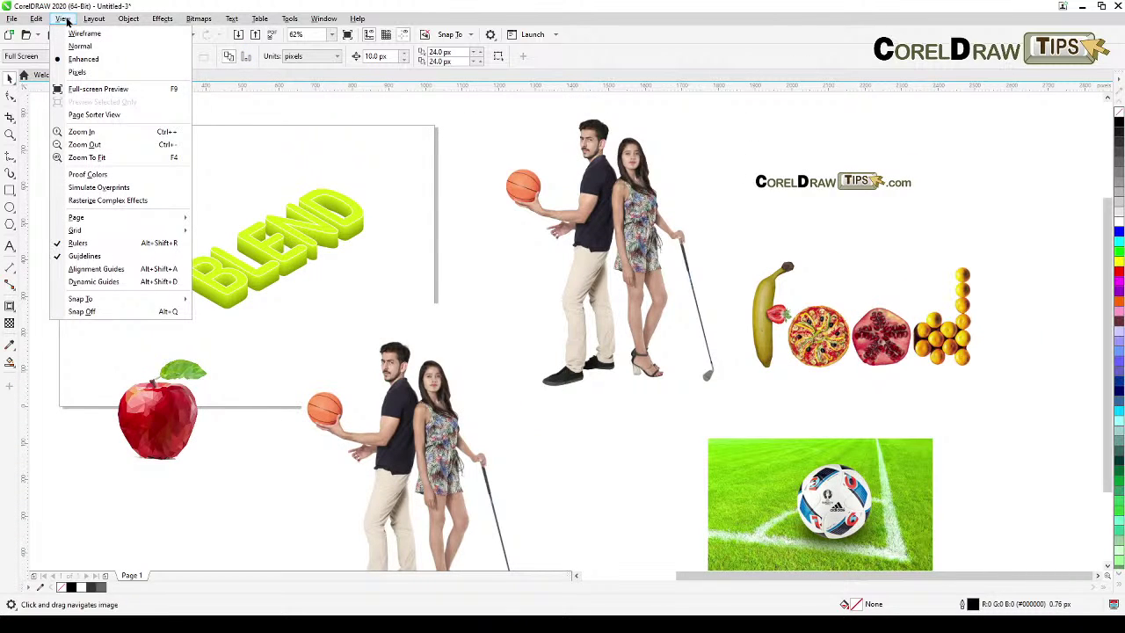
{"action": "left_click", "coordinate": [77, 33]}
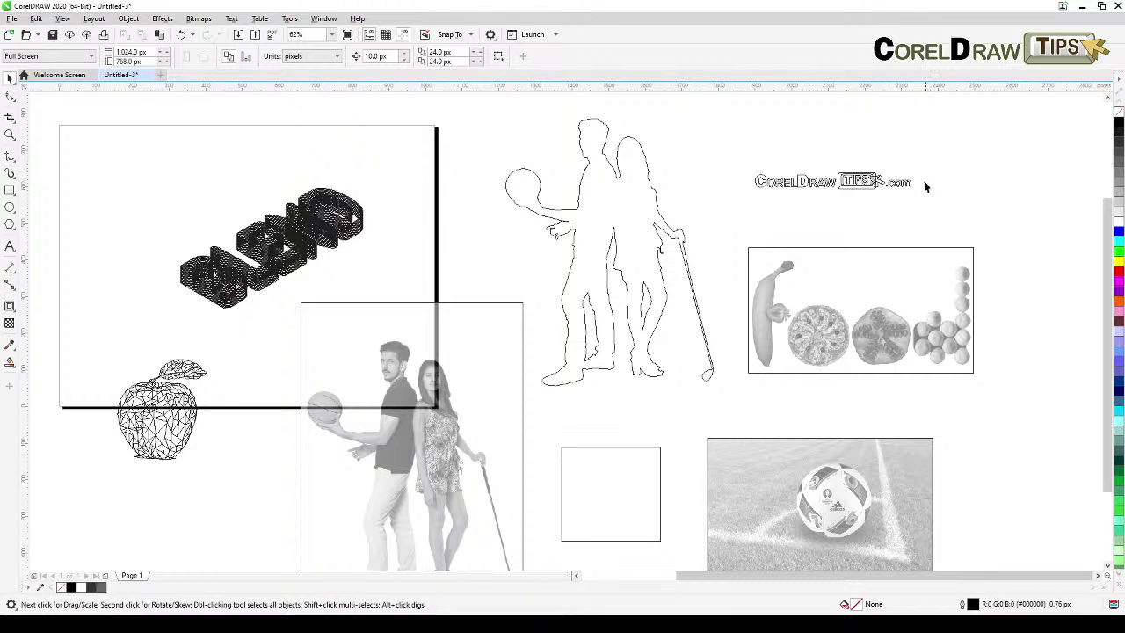
{"action": "left_click", "coordinate": [66, 20]}
{"action": "left_click", "coordinate": [82, 60]}
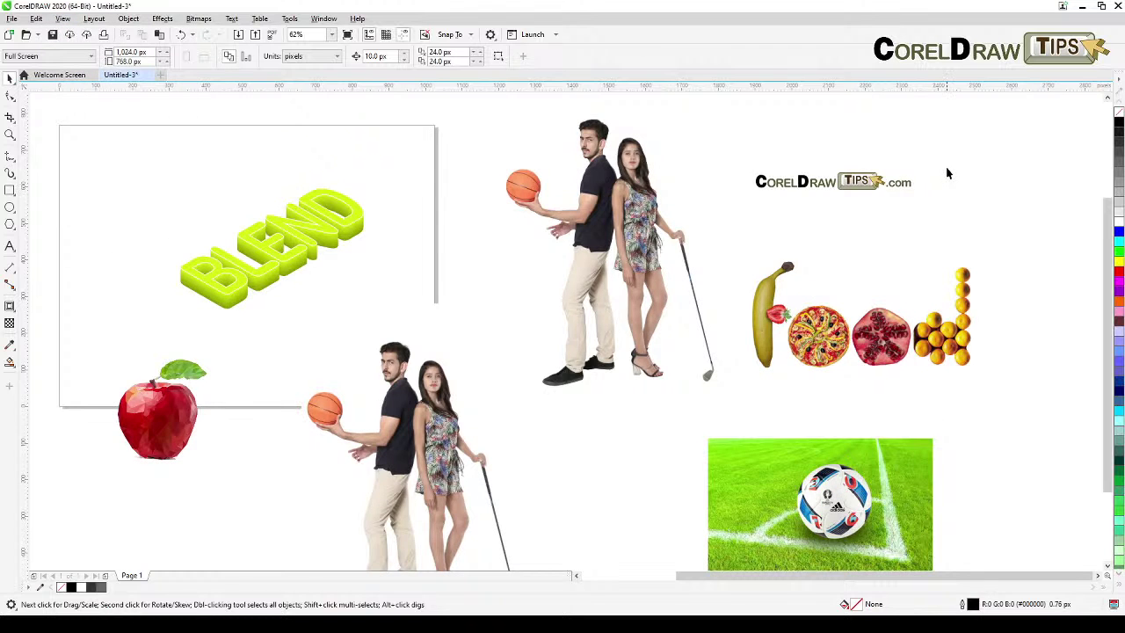
- Examine the CorelDRAWTips.com logo up close
{"action": "scroll", "coordinate": [946, 173], "scroll_direction": "up", "scroll_amount": 1}
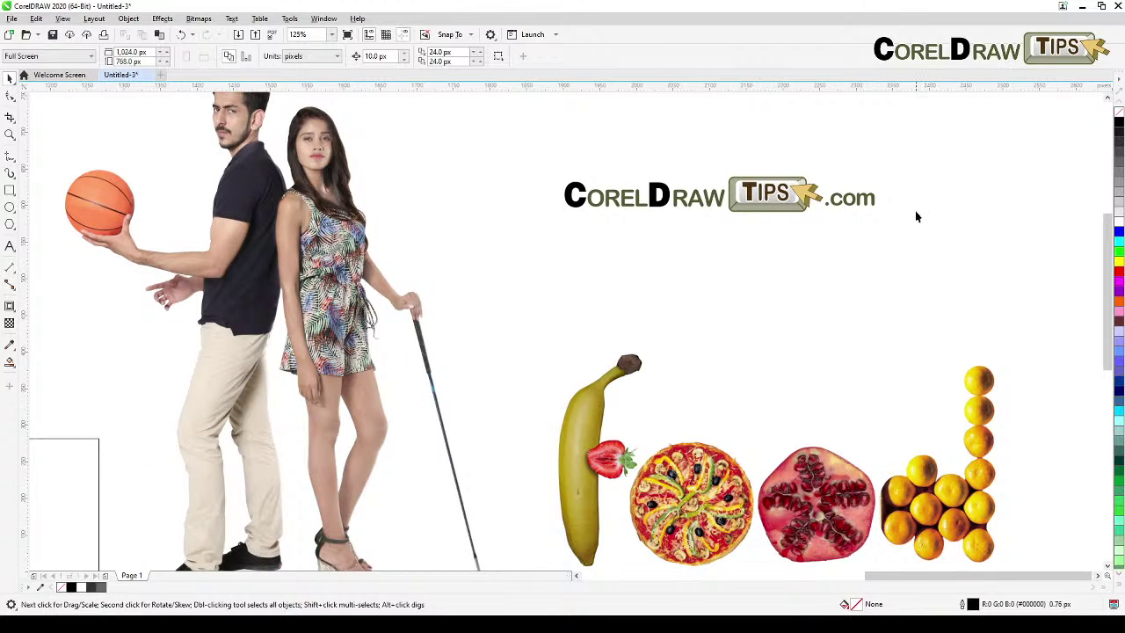
{"action": "left_click_drag", "start_coordinate": [915, 214], "coordinate": [901, 253]}
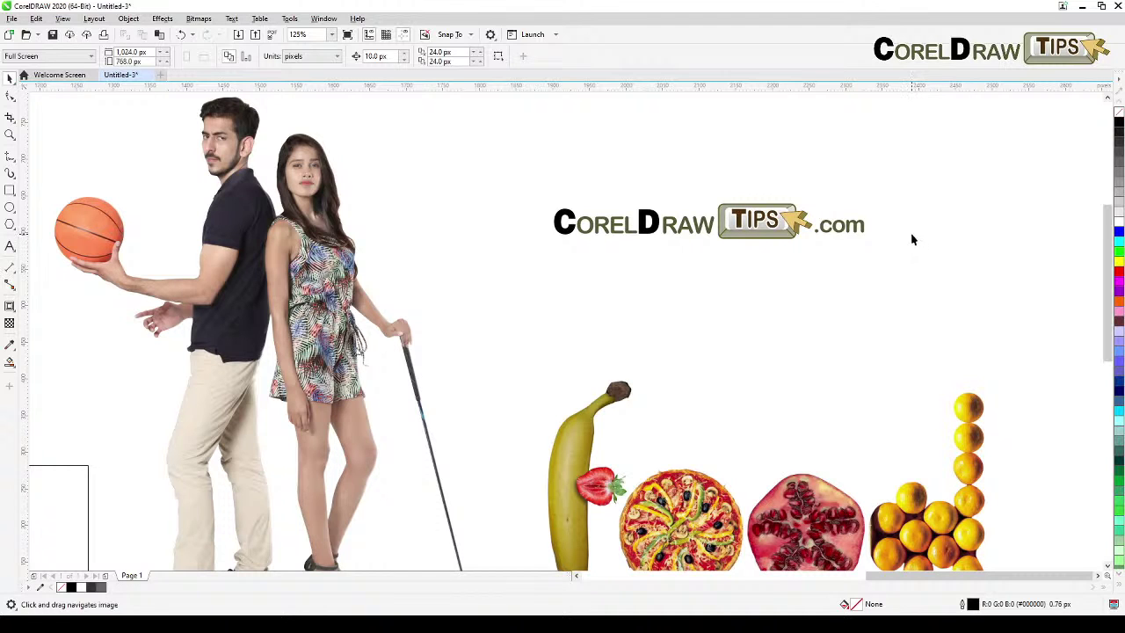
{"action": "left_click_drag", "start_coordinate": [510, 151], "coordinate": [957, 309]}
{"action": "left_click", "coordinate": [960, 295]}
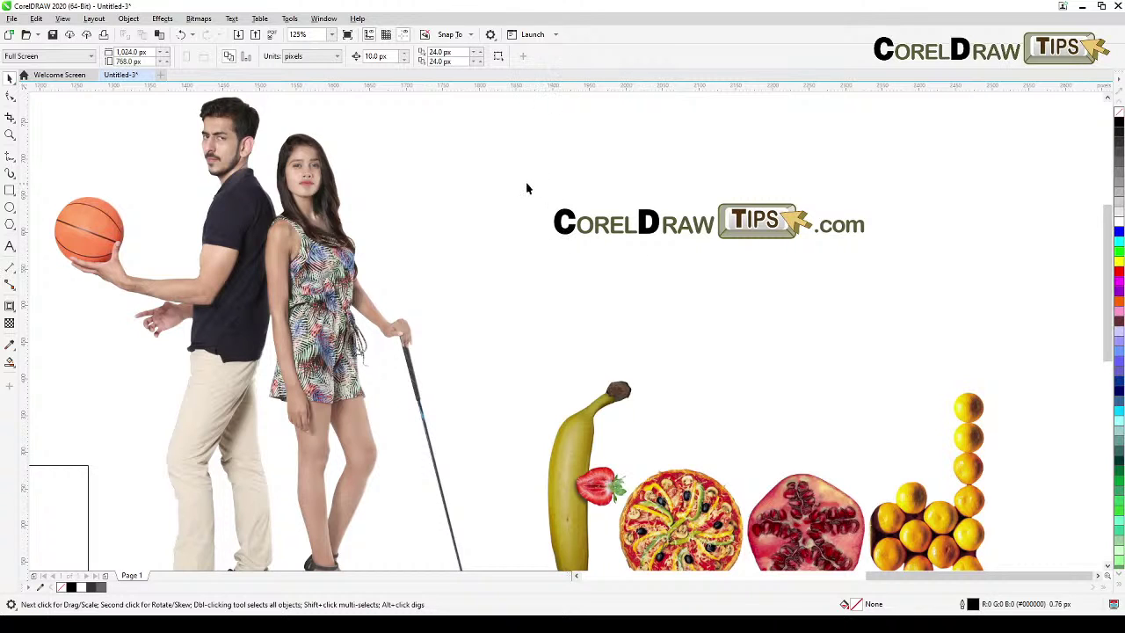
{"action": "left_click_drag", "start_coordinate": [534, 198], "coordinate": [548, 211]}
{"action": "scroll", "coordinate": [644, 327], "scroll_direction": "down", "scroll_amount": 2}
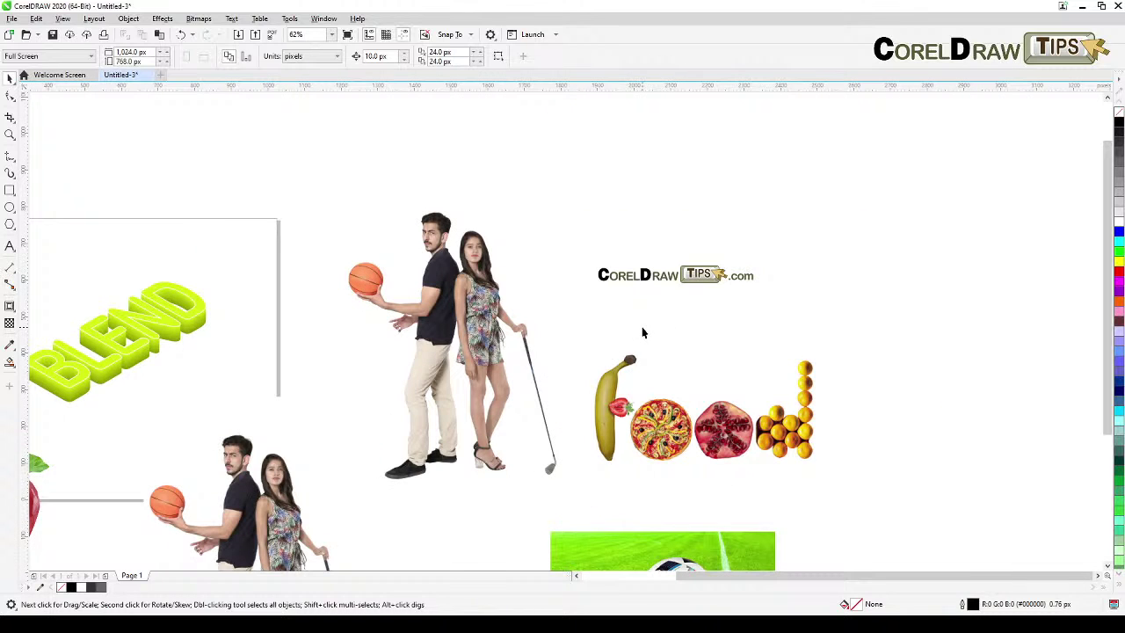
{"action": "scroll", "coordinate": [640, 321], "scroll_direction": "up", "scroll_amount": 2}
{"action": "left_click_drag", "start_coordinate": [666, 322], "coordinate": [595, 334]}
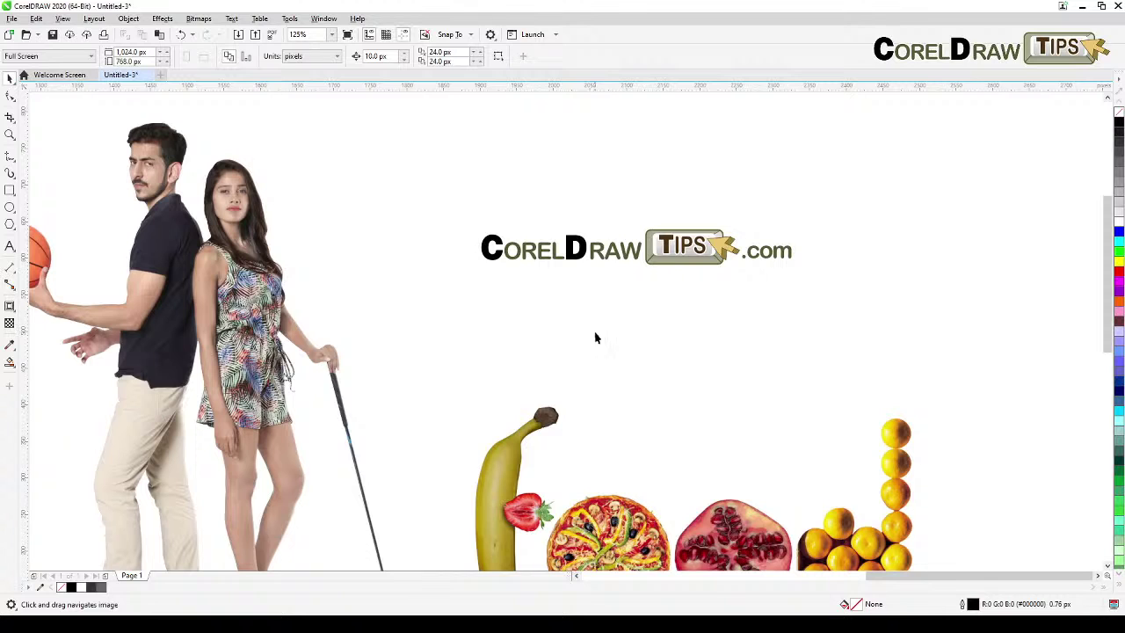
- Select the whole CorelDRAWTips.com logo and export it for web as a PNG without transparency, named logo
{"action": "left_click_drag", "start_coordinate": [569, 264], "coordinate": [884, 350]}
{"action": "left_click", "coordinate": [12, 19]}
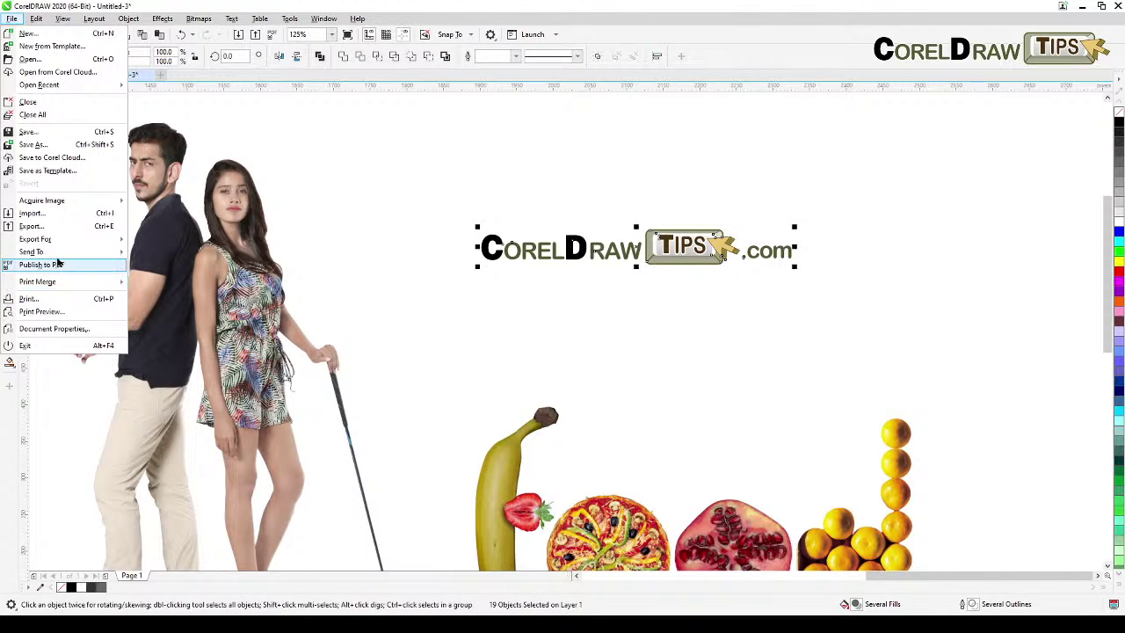
{"action": "mouse_move", "coordinate": [63, 241]}
{"action": "left_click", "coordinate": [152, 253]}
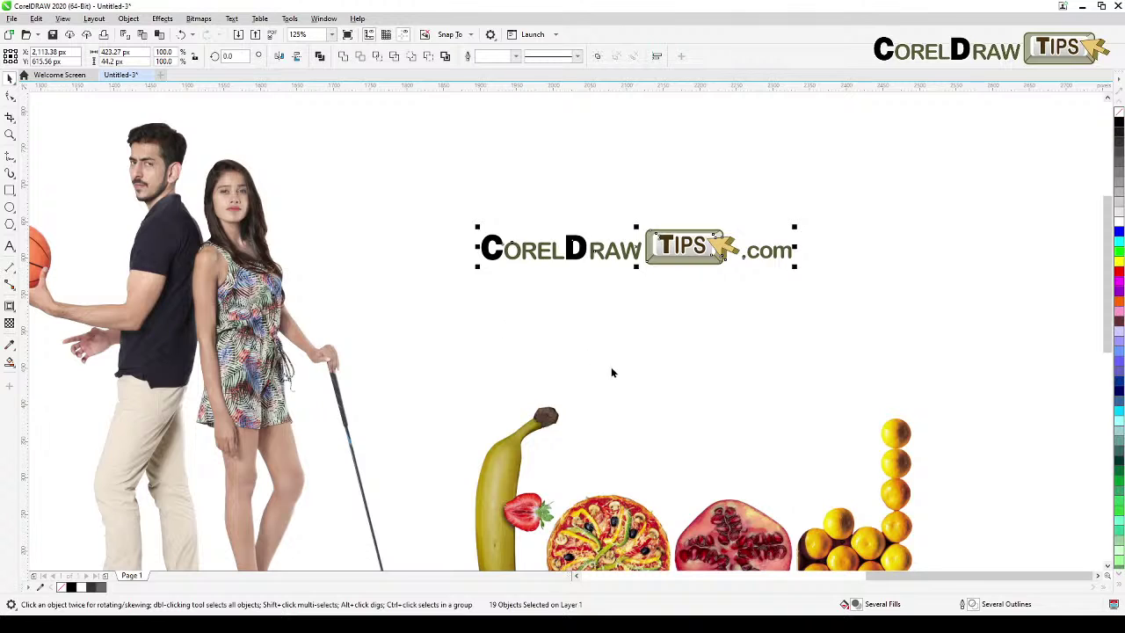
{"action": "left_click", "coordinate": [789, 178]}
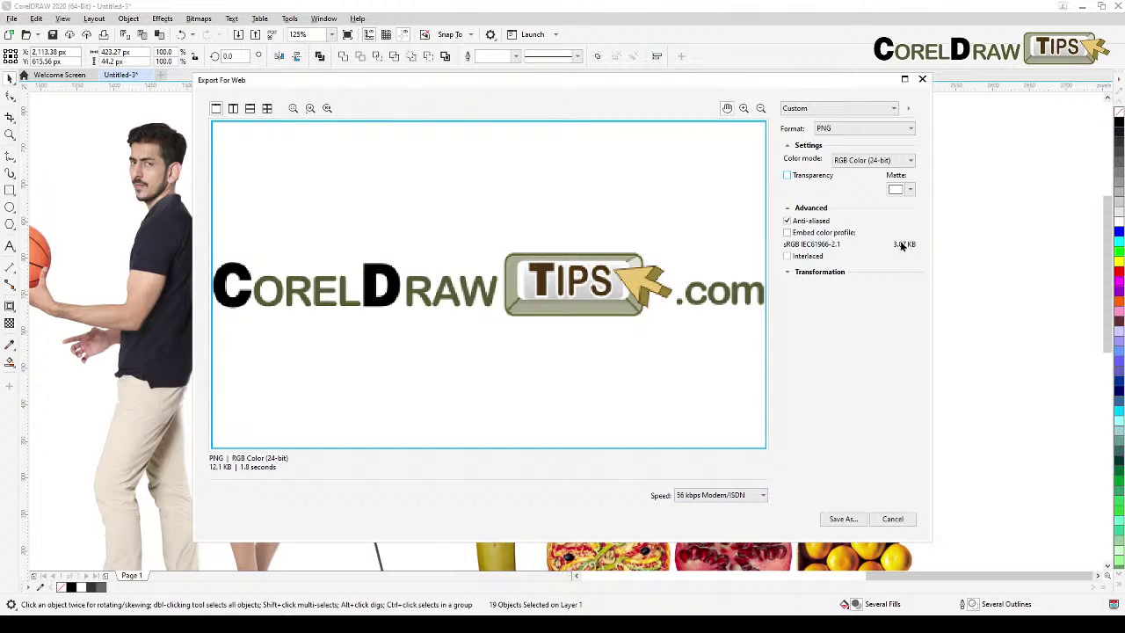
{"action": "left_click", "coordinate": [839, 520]}
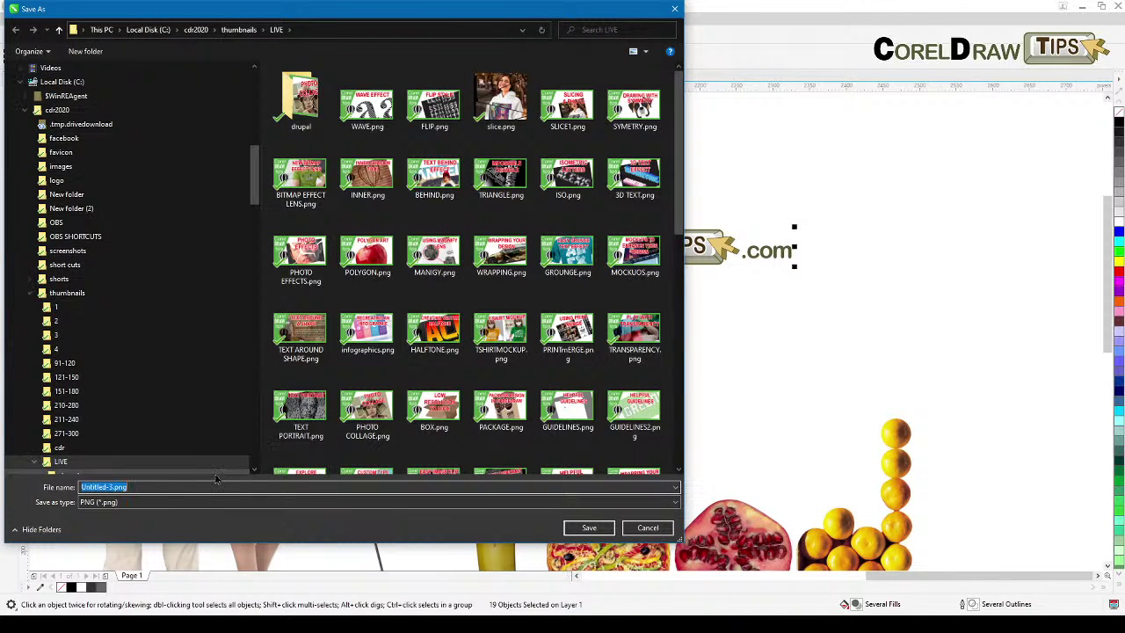
{"action": "type", "text": "logo"}
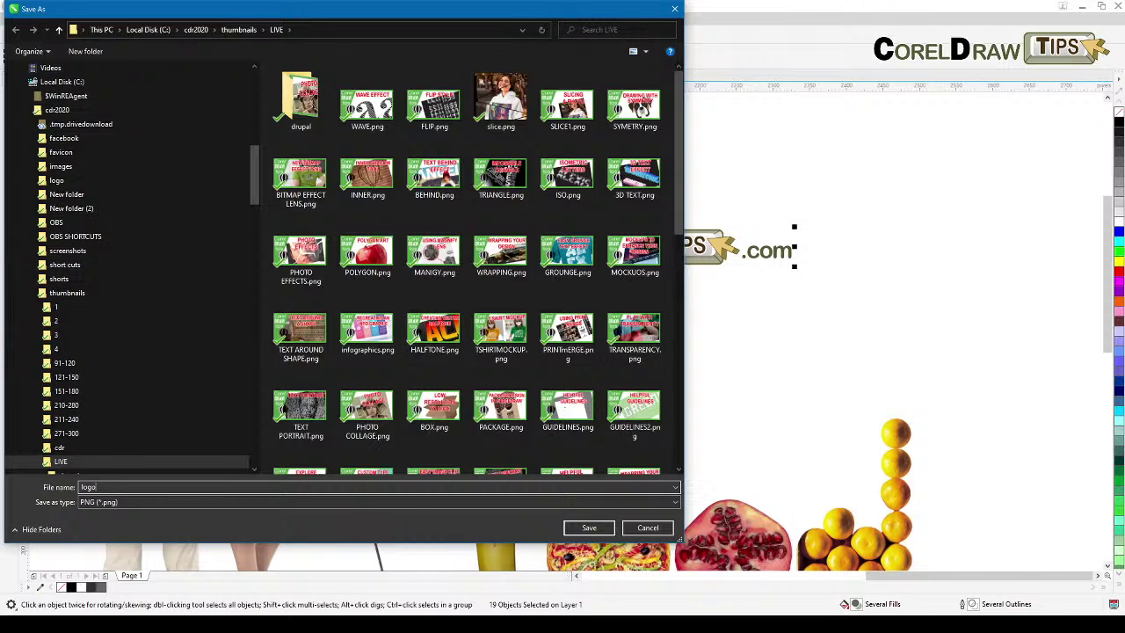
{"action": "key", "text": "Return"}
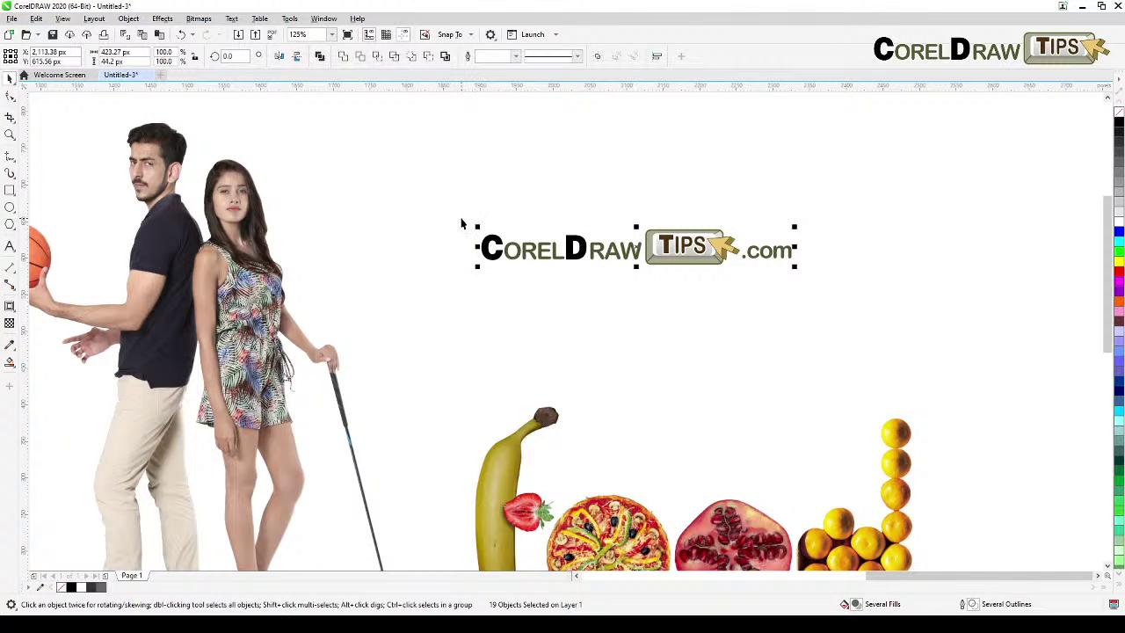
- Draw a rectangle about 641 by 359 px in the empty area beside the logo
{"action": "scroll", "coordinate": [621, 276], "scroll_direction": "down", "scroll_amount": 2}
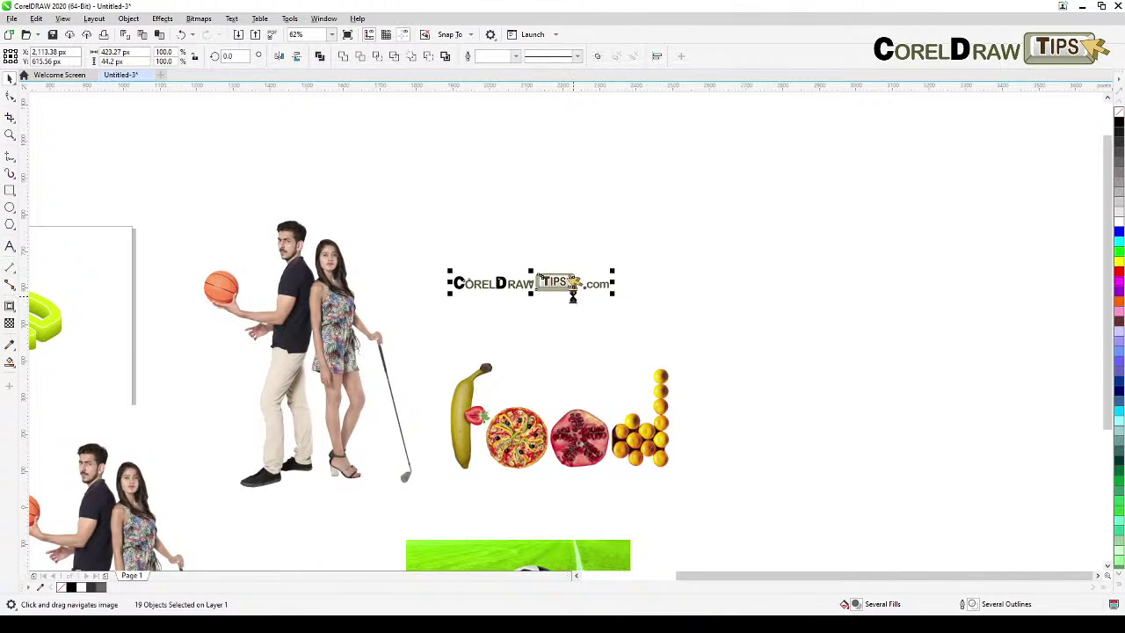
{"action": "scroll", "coordinate": [674, 218], "scroll_direction": "up", "scroll_amount": 2}
{"action": "left_click", "coordinate": [730, 231]}
{"action": "left_click_drag", "start_coordinate": [733, 252], "coordinate": [636, 245]}
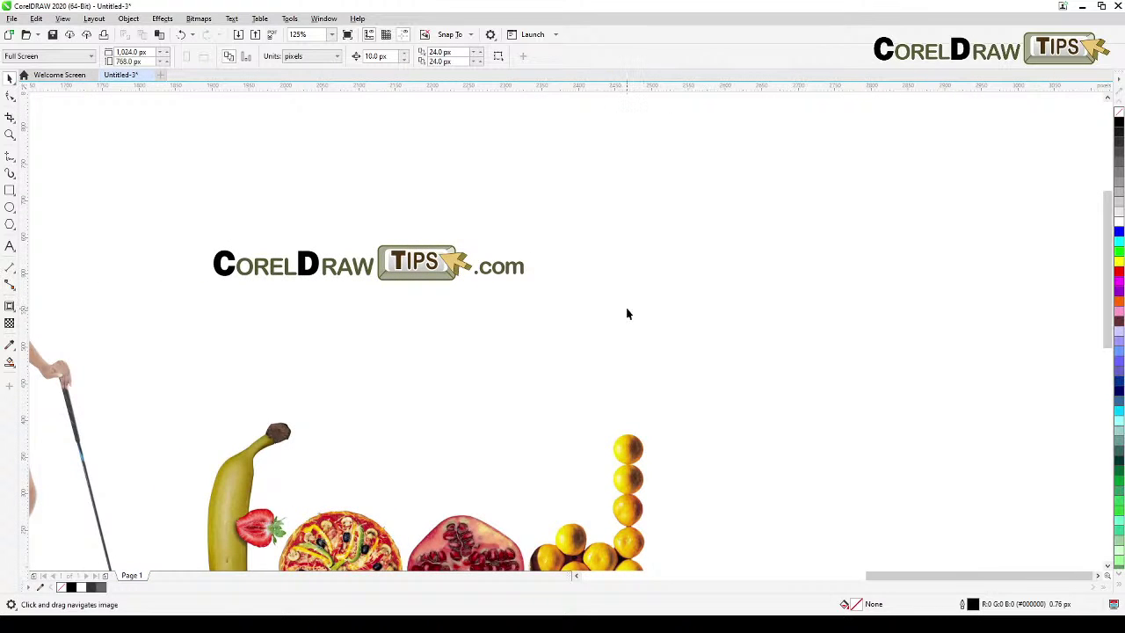
{"action": "left_click", "coordinate": [10, 192]}
{"action": "left_click_drag", "start_coordinate": [544, 149], "coordinate": [1017, 414]}
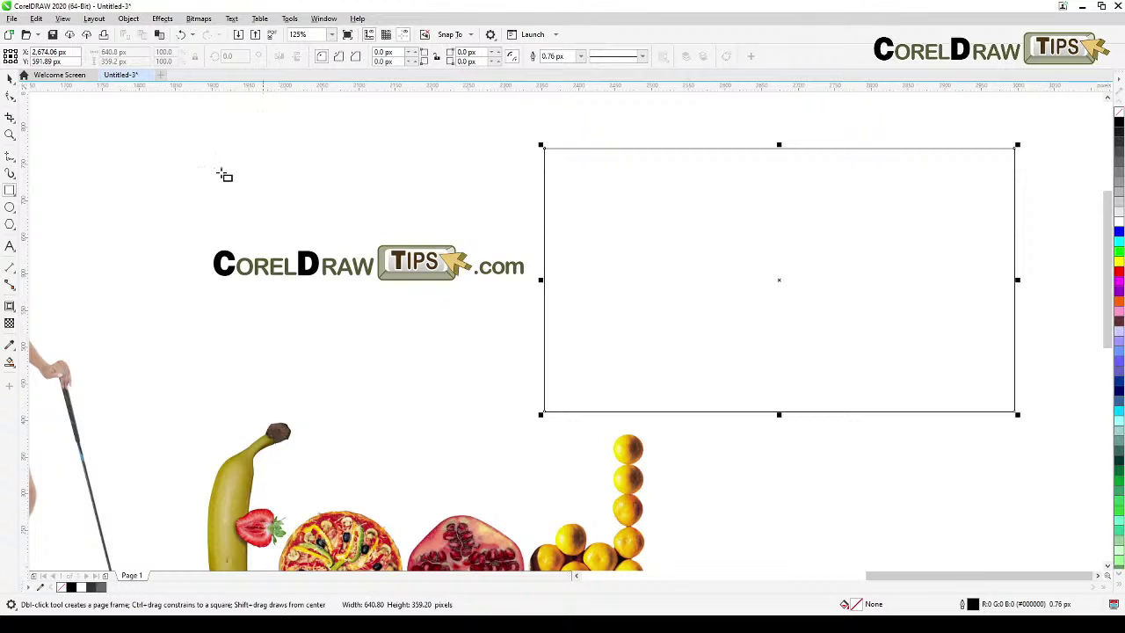
{"action": "left_click", "coordinate": [11, 80]}
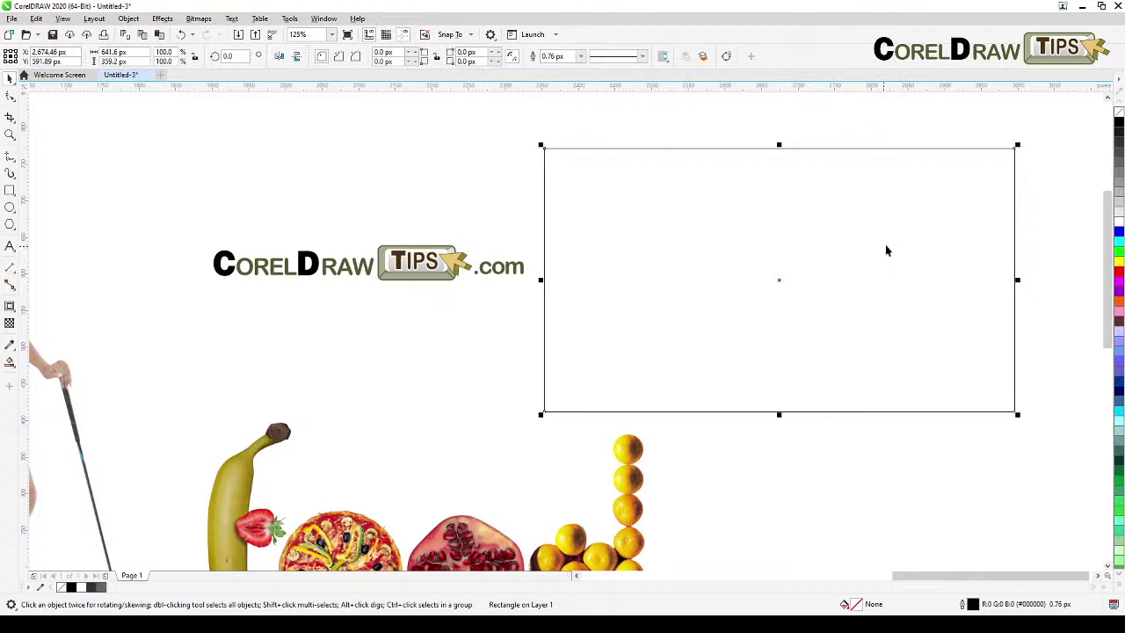
- Fill the rectangle with light gray, remove its outline, and deselect it
{"action": "left_click", "coordinate": [1119, 202]}
{"action": "right_click", "coordinate": [1119, 110]}
{"action": "left_click", "coordinate": [881, 133]}
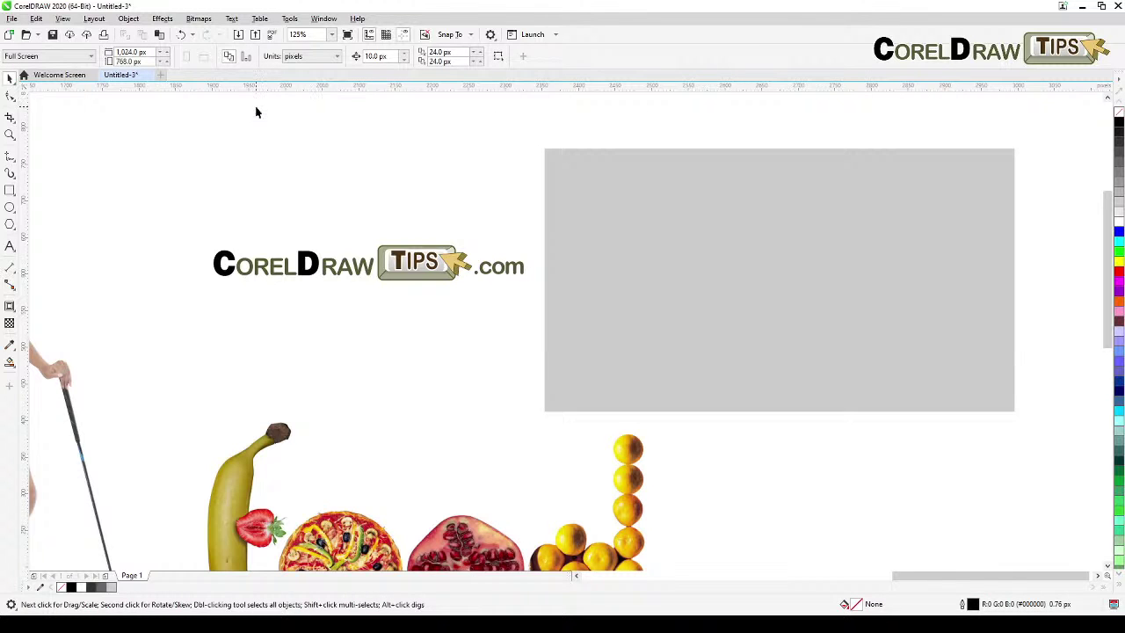
- Look for the exported logo PNG among the importable files in the images and cdr2020 folders
{"action": "left_click", "coordinate": [240, 37]}
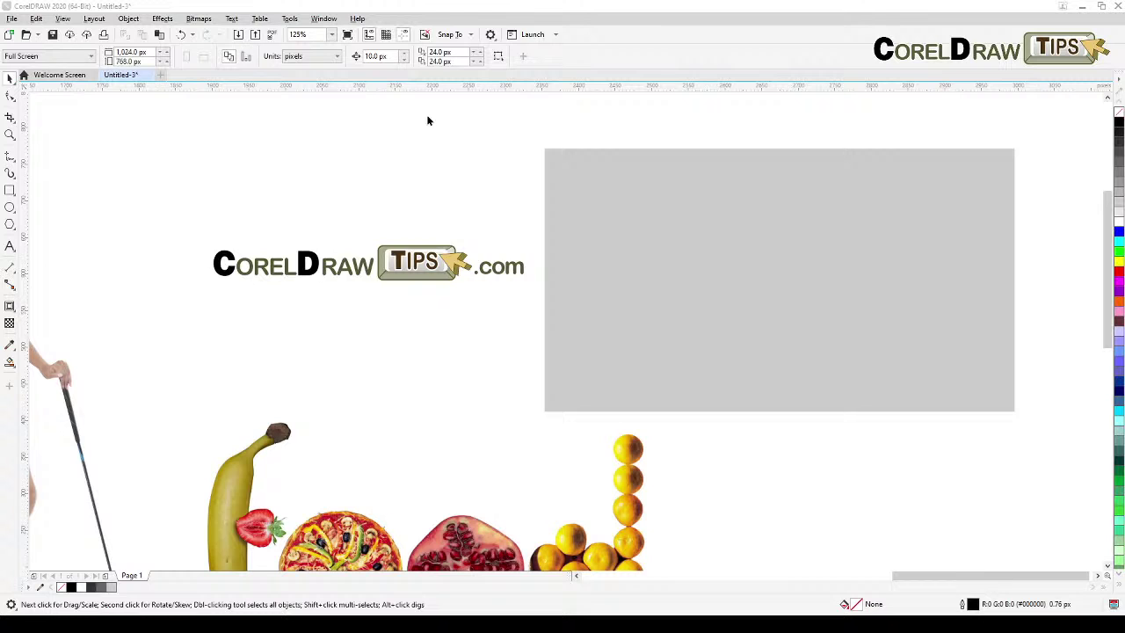
{"action": "scroll", "coordinate": [543, 264], "scroll_direction": "down", "scroll_amount": 3}
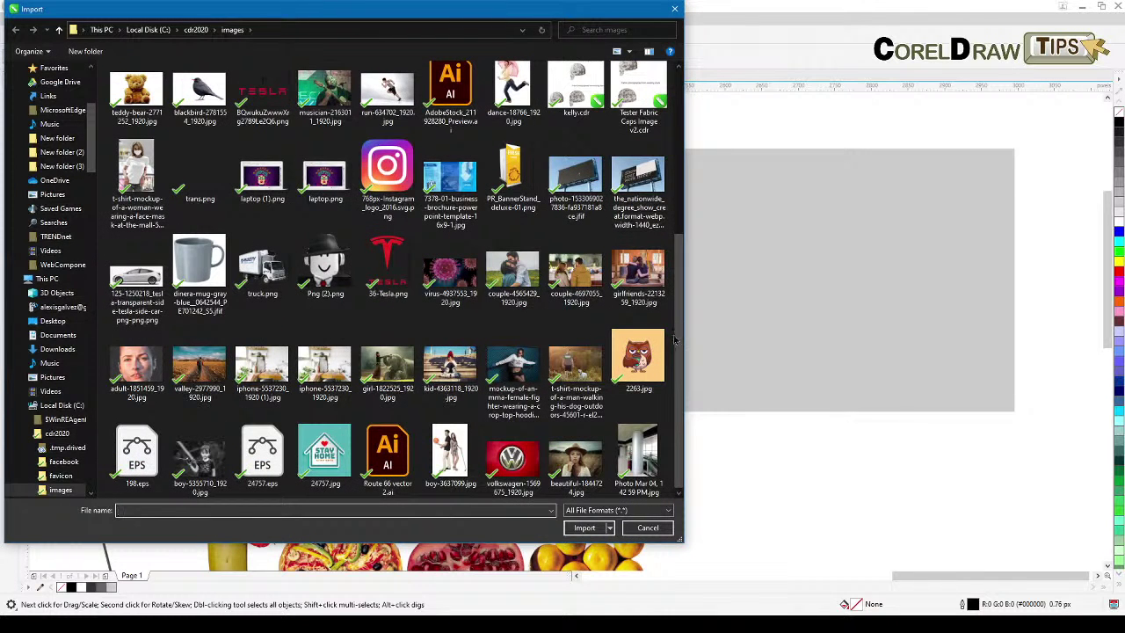
{"action": "left_click_drag", "start_coordinate": [683, 218], "coordinate": [687, 139]}
{"action": "scroll", "coordinate": [687, 139], "scroll_direction": "down", "scroll_amount": 1}
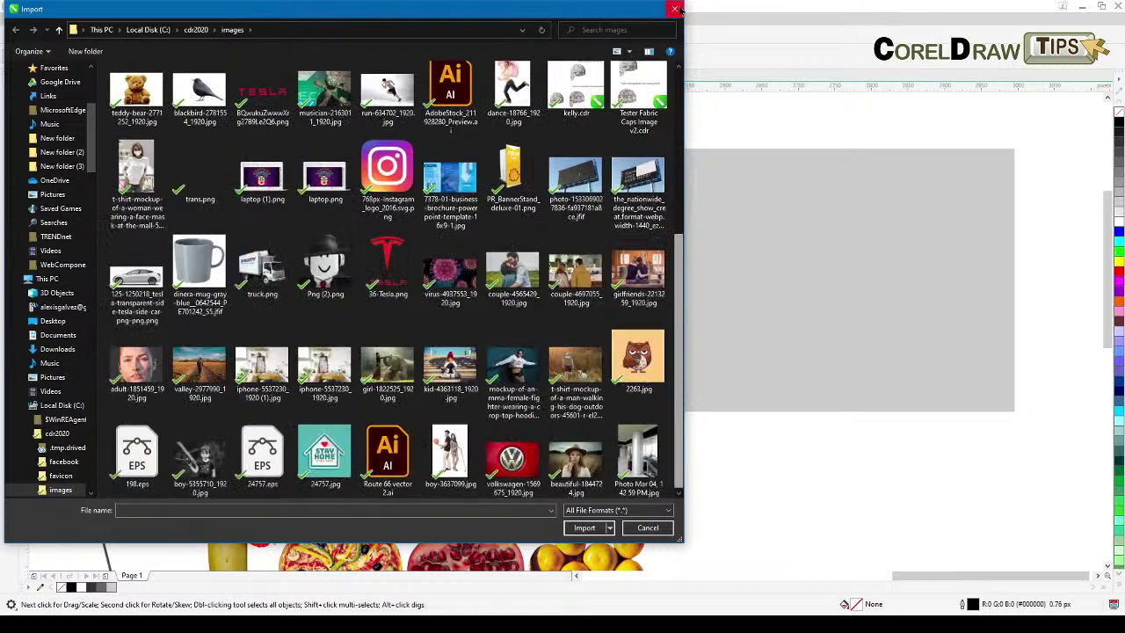
{"action": "scroll", "coordinate": [657, 106], "scroll_direction": "up", "scroll_amount": 3}
{"action": "scroll", "coordinate": [657, 106], "scroll_direction": "up", "scroll_amount": 1}
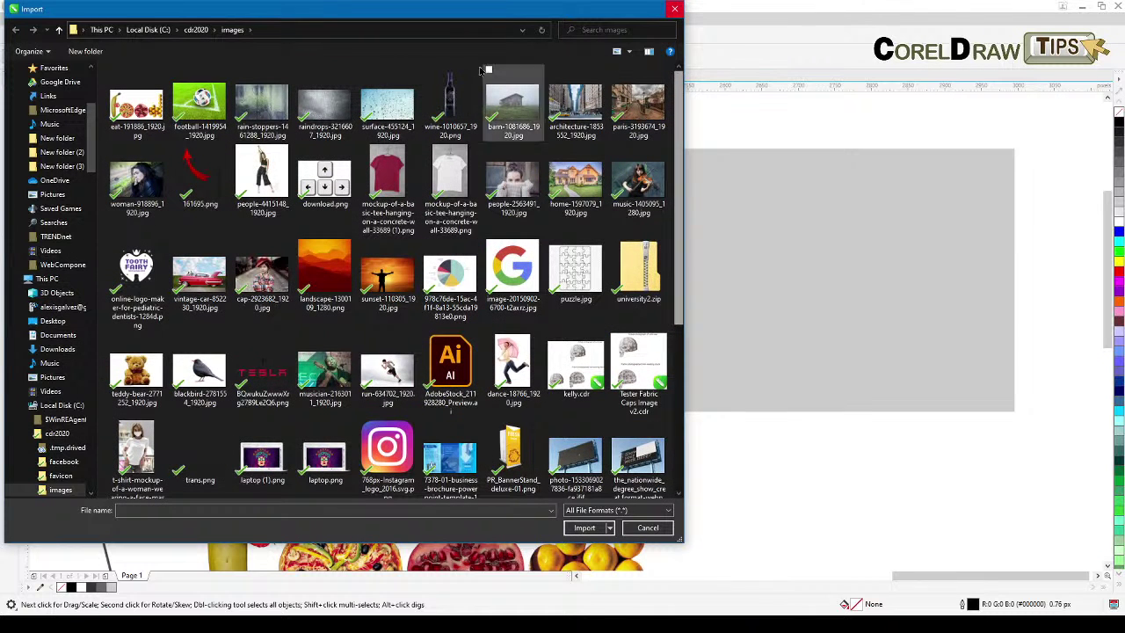
{"action": "key", "text": "alt+Up"}
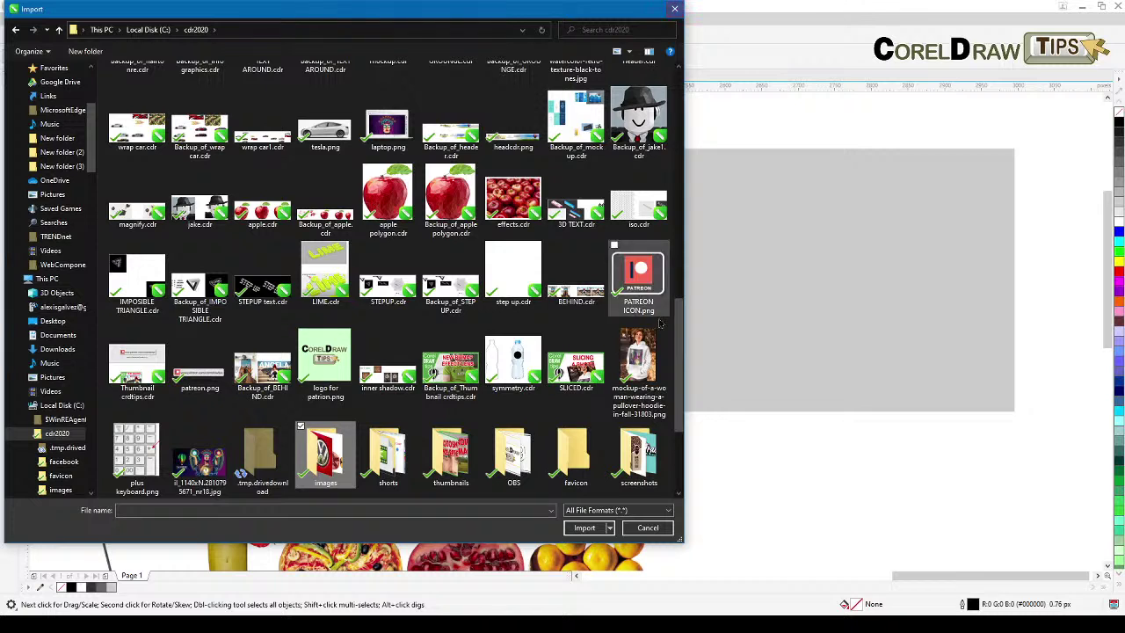
{"action": "scroll", "coordinate": [688, 458], "scroll_direction": "down", "scroll_amount": 2}
{"action": "left_click_drag", "start_coordinate": [689, 458], "coordinate": [708, 64]}
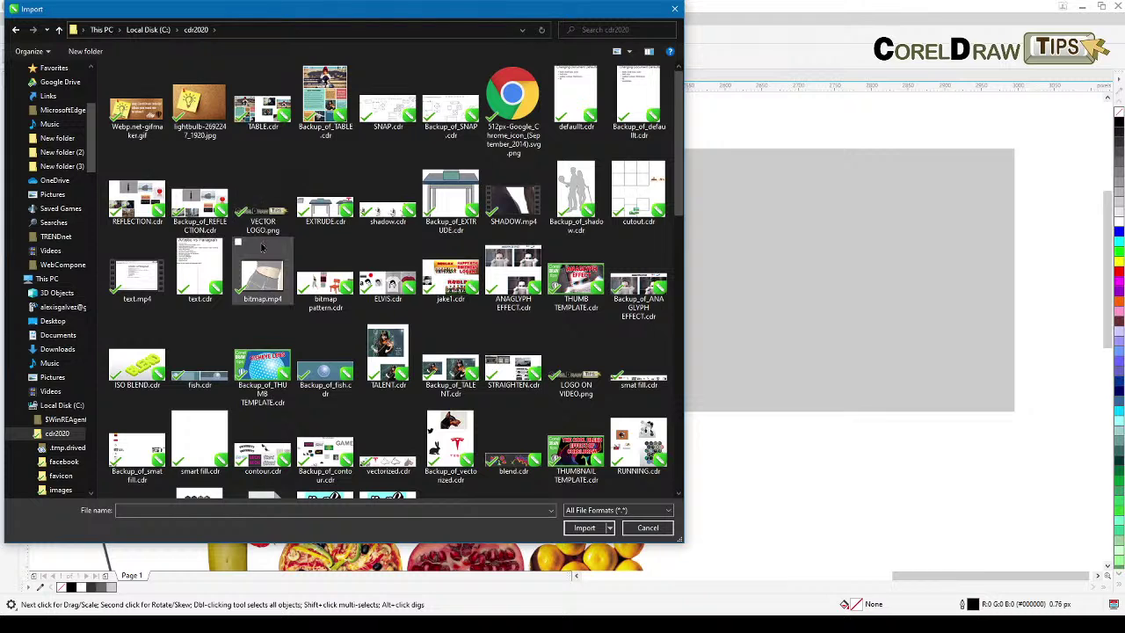
{"action": "left_click_drag", "start_coordinate": [677, 115], "coordinate": [658, 457]}
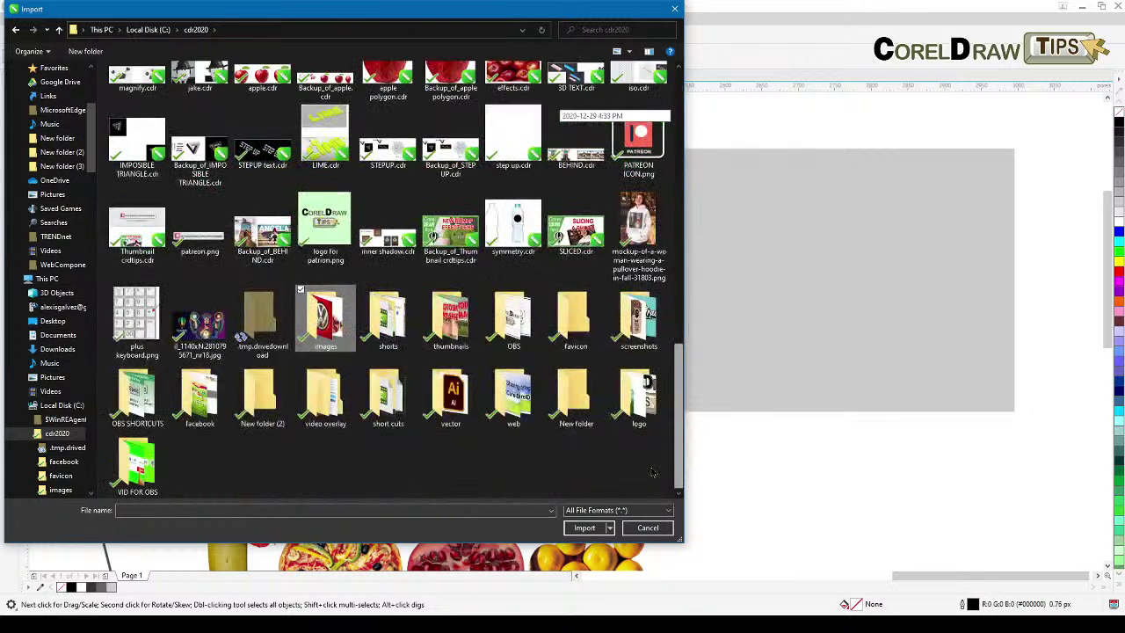
{"action": "left_click", "coordinate": [675, 10]}
- Check which folder Export for Web uses for saving the selected logo, without exporting it again
{"action": "left_click_drag", "start_coordinate": [158, 202], "coordinate": [661, 397]}
{"action": "left_click", "coordinate": [11, 18]}
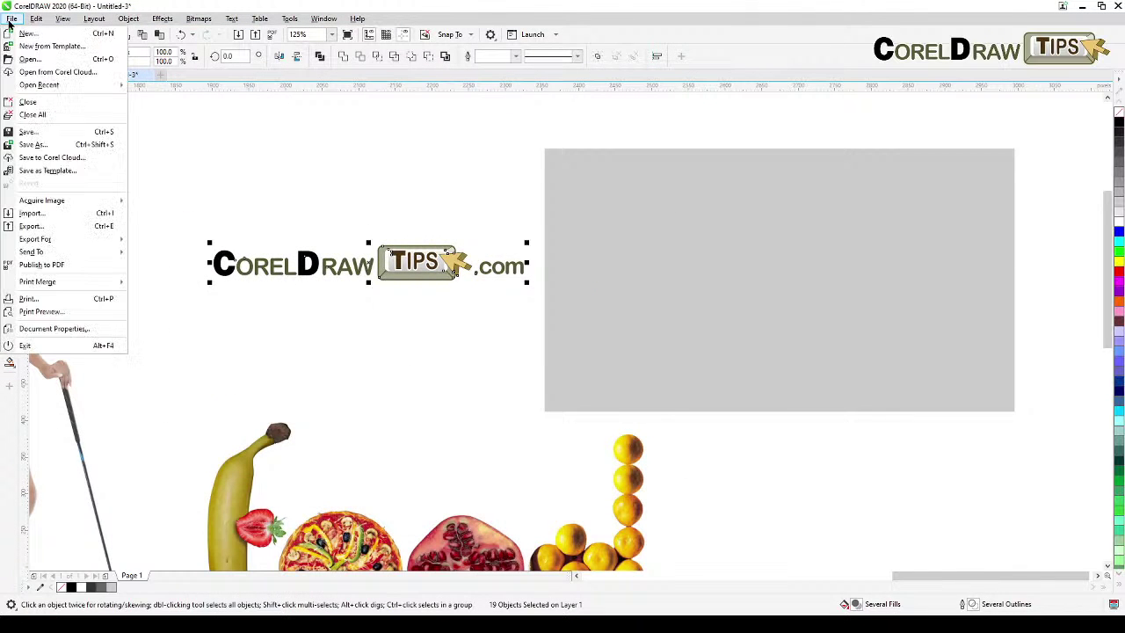
{"action": "mouse_move", "coordinate": [41, 240]}
{"action": "left_click", "coordinate": [155, 254]}
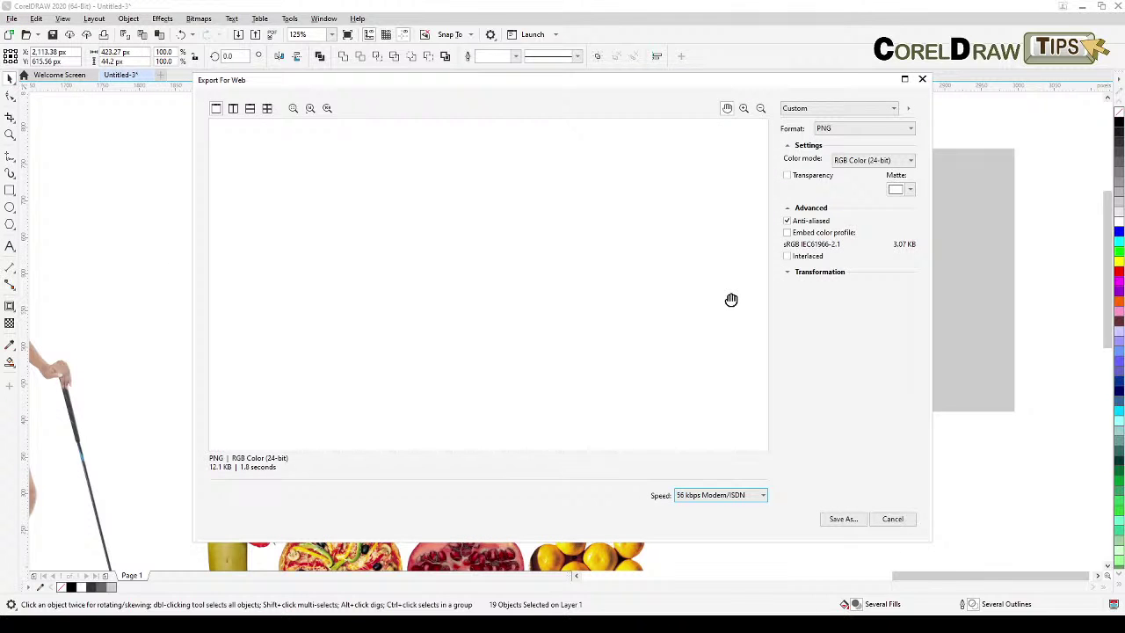
{"action": "left_click", "coordinate": [843, 518]}
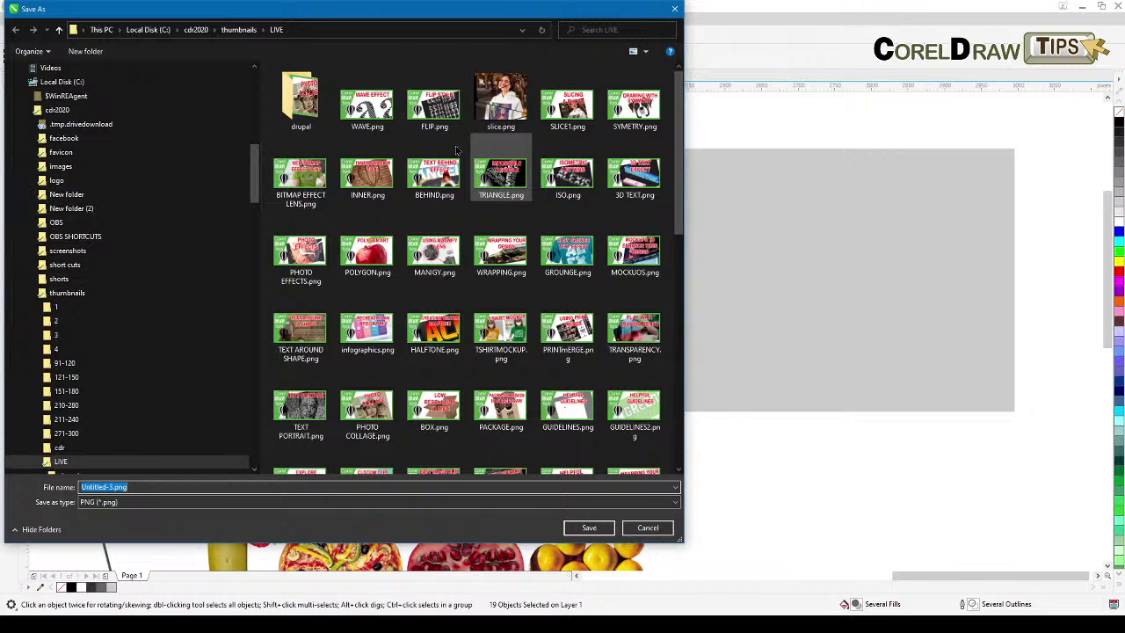
{"action": "left_click", "coordinate": [674, 8]}
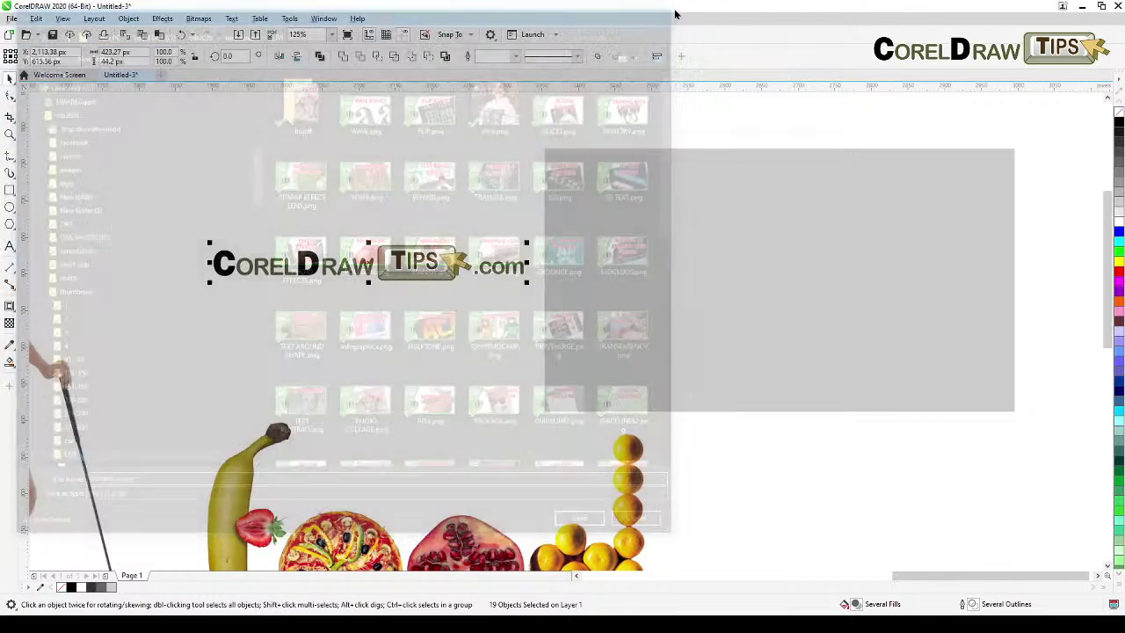
{"action": "key", "text": "Escape"}
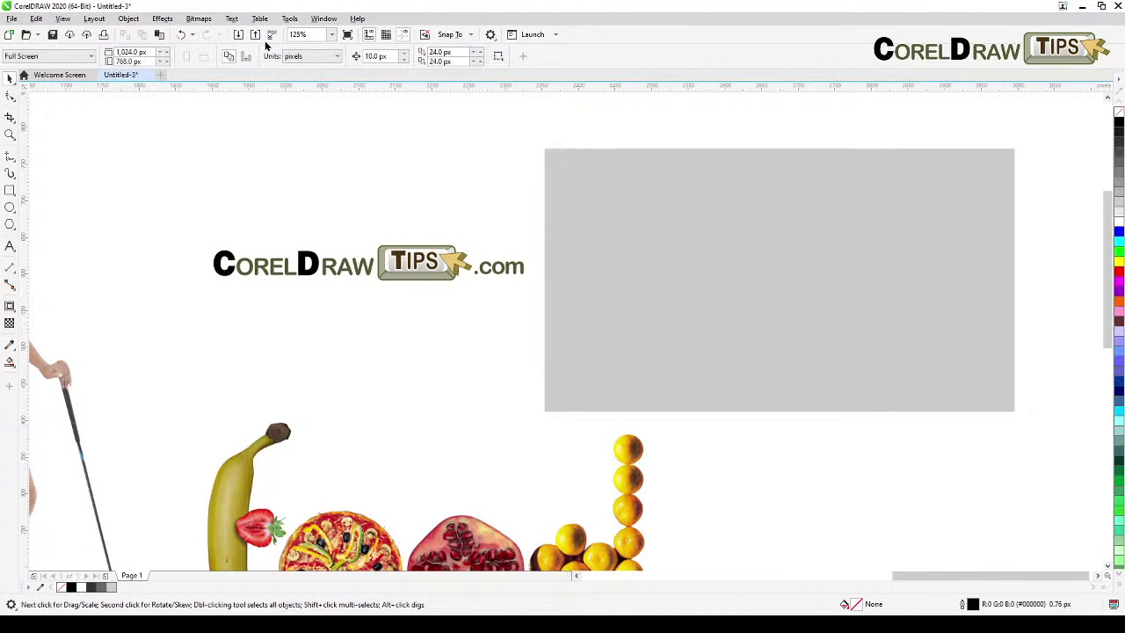
- Import logo.png from the LIVE folder inside thumbnails and place it over the upper part of the gray rectangle
{"action": "left_click", "coordinate": [238, 35]}
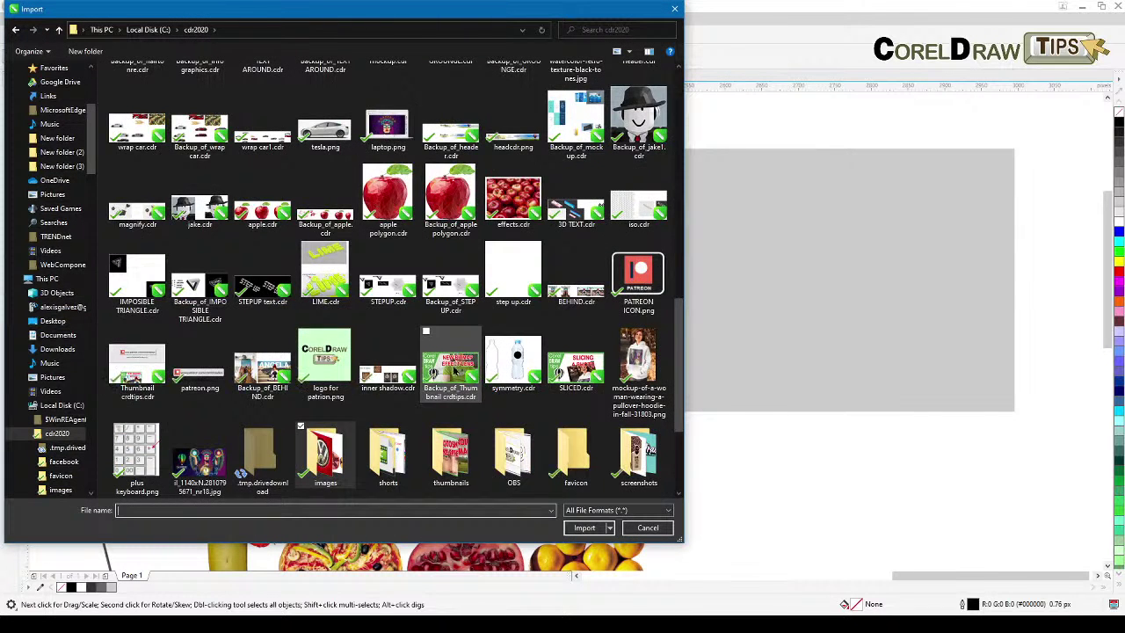
{"action": "scroll", "coordinate": [452, 404], "scroll_direction": "down", "scroll_amount": 3}
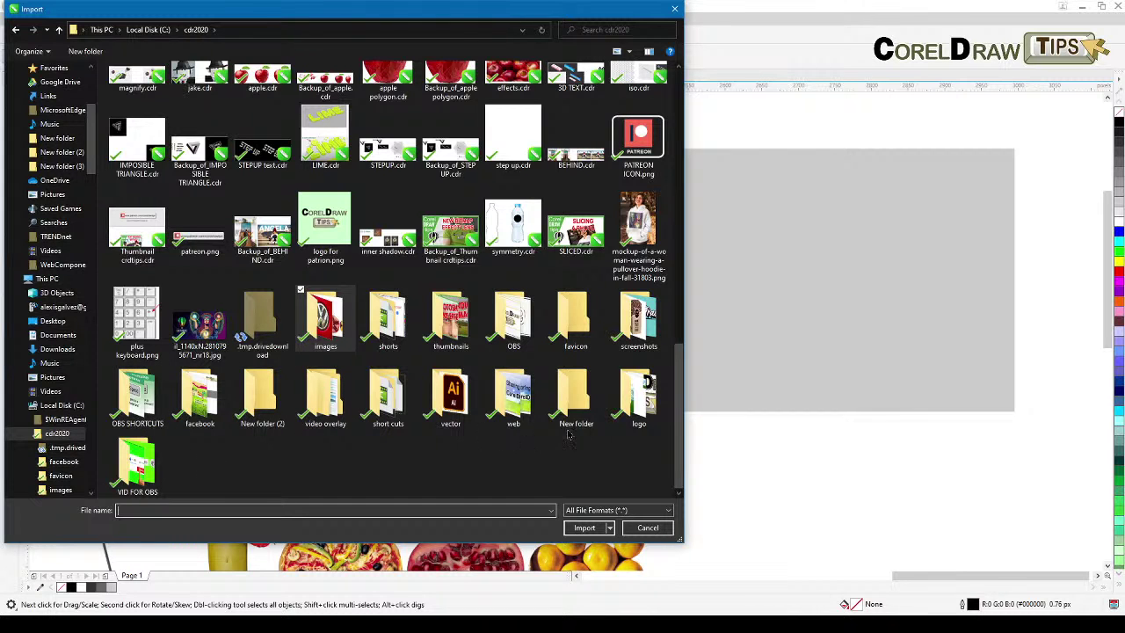
{"action": "left_click", "coordinate": [451, 318]}
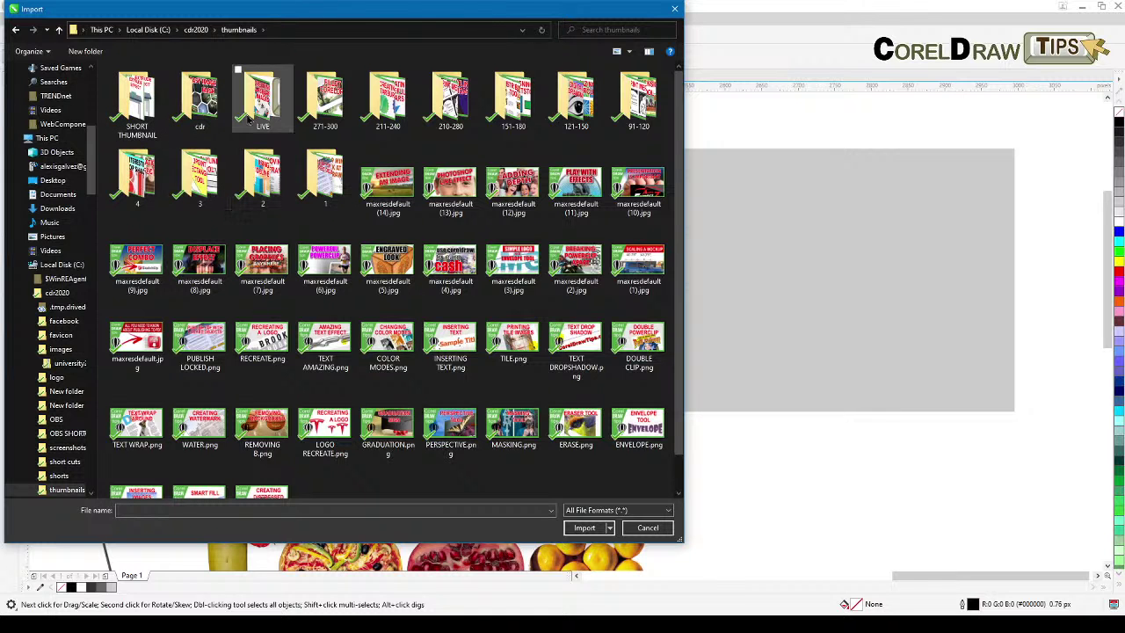
{"action": "left_click", "coordinate": [276, 106]}
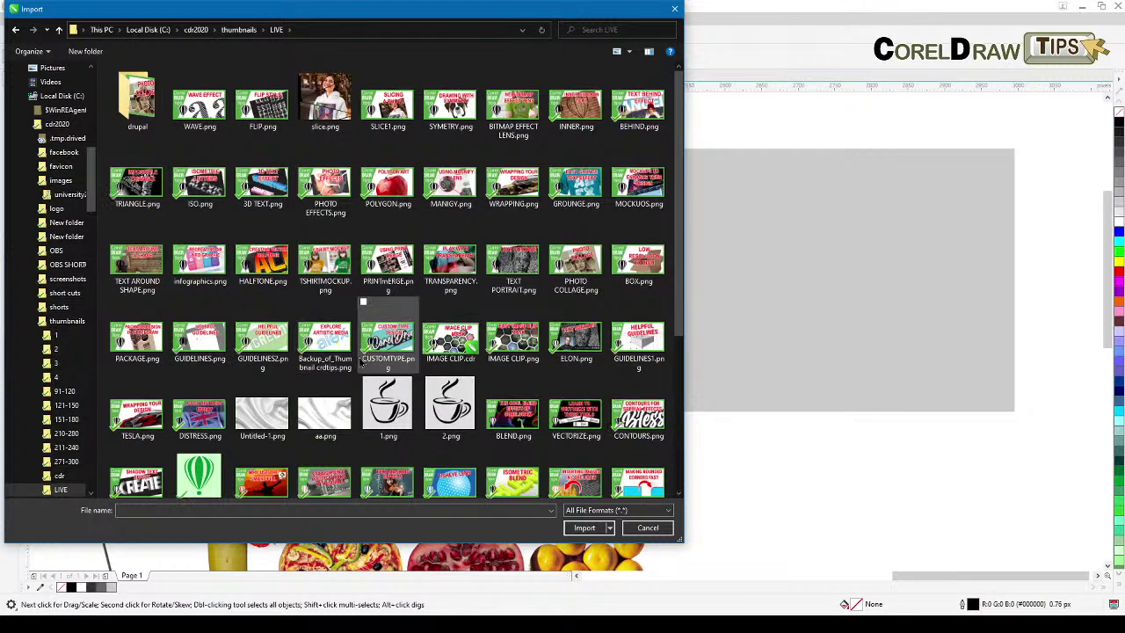
{"action": "scroll", "coordinate": [352, 325], "scroll_direction": "down", "scroll_amount": 3}
{"action": "double_click", "coordinate": [332, 474]}
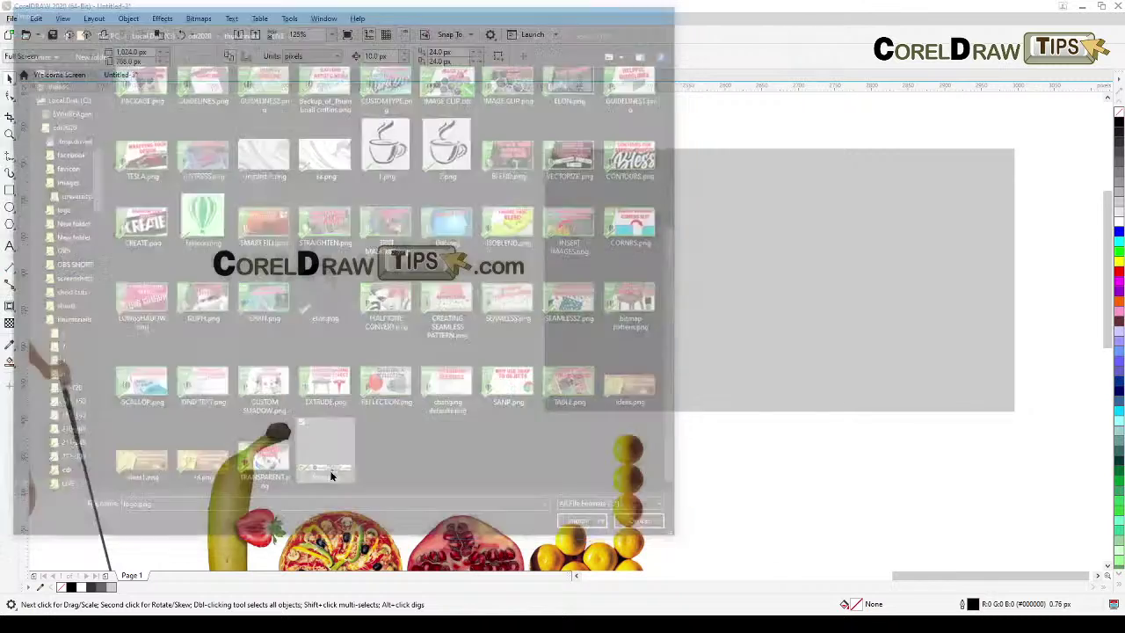
{"action": "left_click", "coordinate": [581, 205]}
{"action": "left_click", "coordinate": [822, 460]}
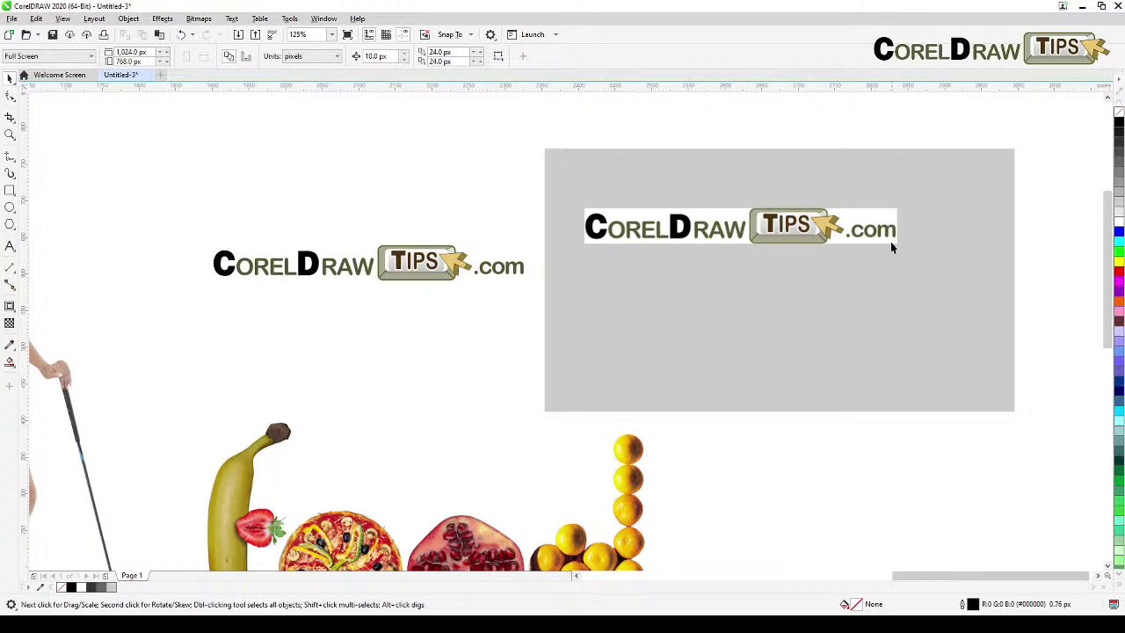
- Scale the imported white-background logo proportionally to about 118%, roughly 504 px wide, and deselect it
{"action": "left_click", "coordinate": [814, 231]}
{"action": "left_click_drag", "start_coordinate": [899, 250], "coordinate": [955, 294]}
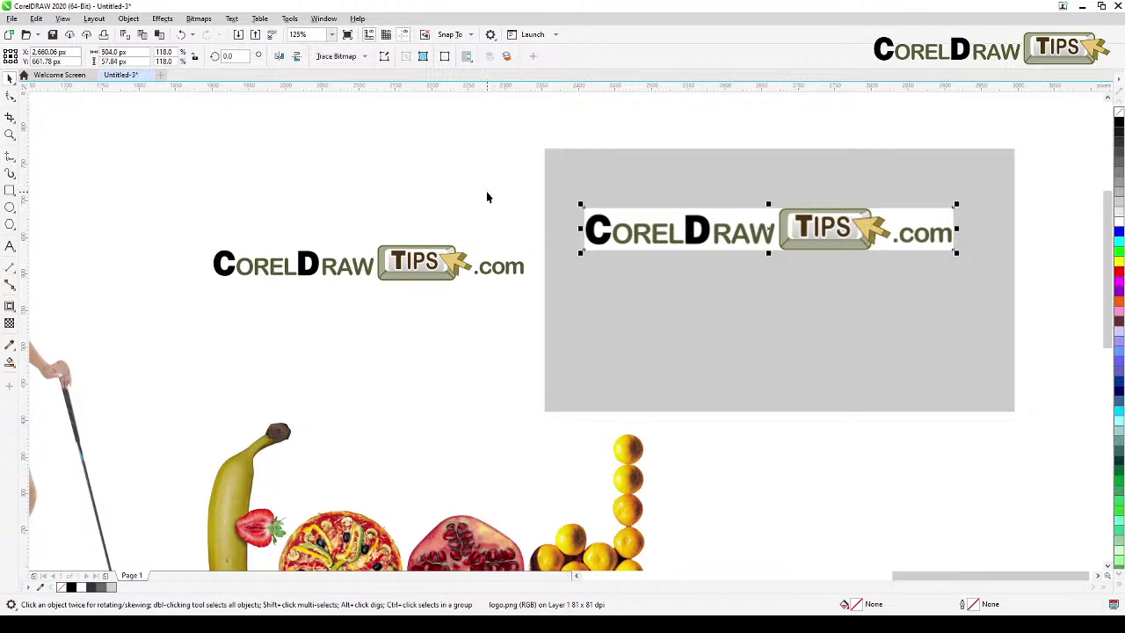
{"action": "left_click", "coordinate": [527, 226]}
- Select the whole original vector logo and set it up in Export for Web as a PNG with transparency enabled
{"action": "left_click_drag", "start_coordinate": [143, 181], "coordinate": [550, 334]}
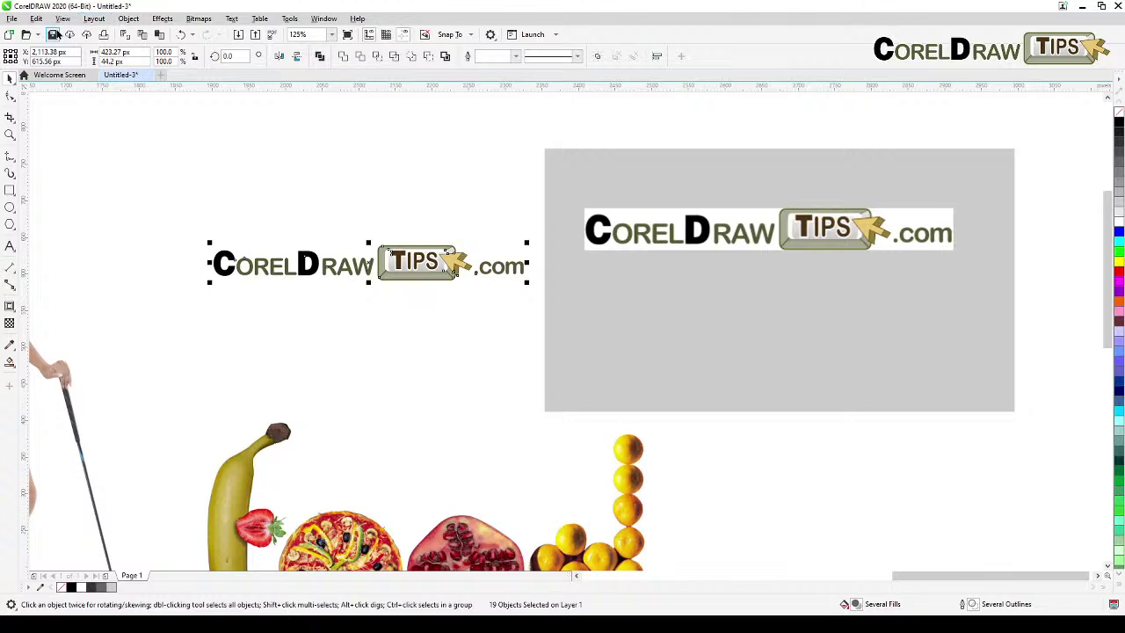
{"action": "left_click", "coordinate": [13, 18]}
{"action": "mouse_move", "coordinate": [44, 245]}
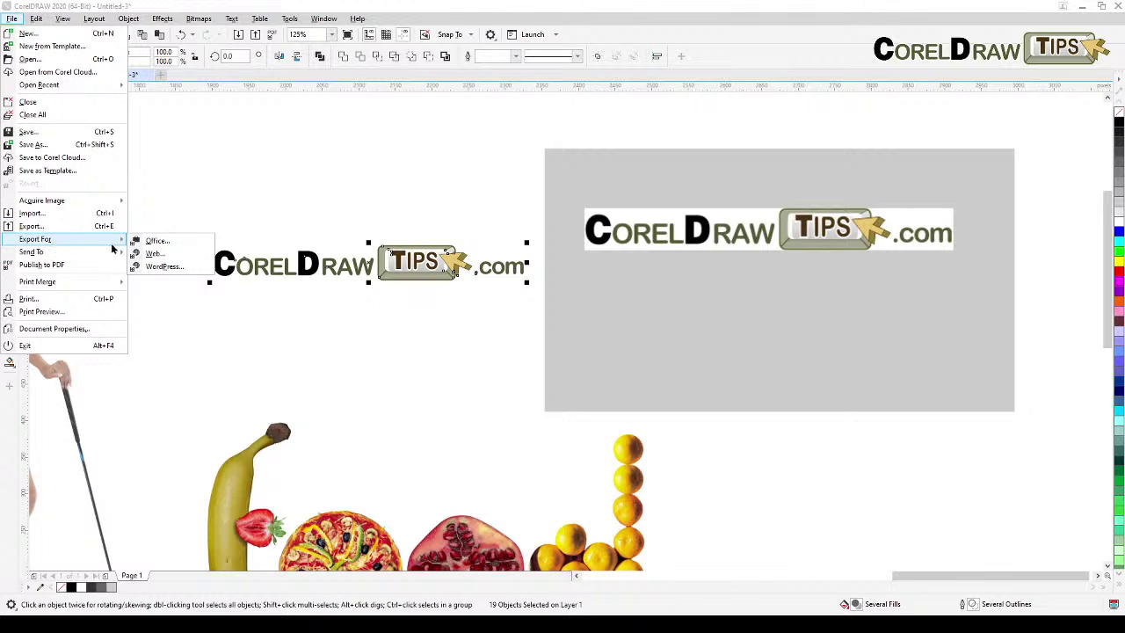
{"action": "left_click", "coordinate": [151, 244]}
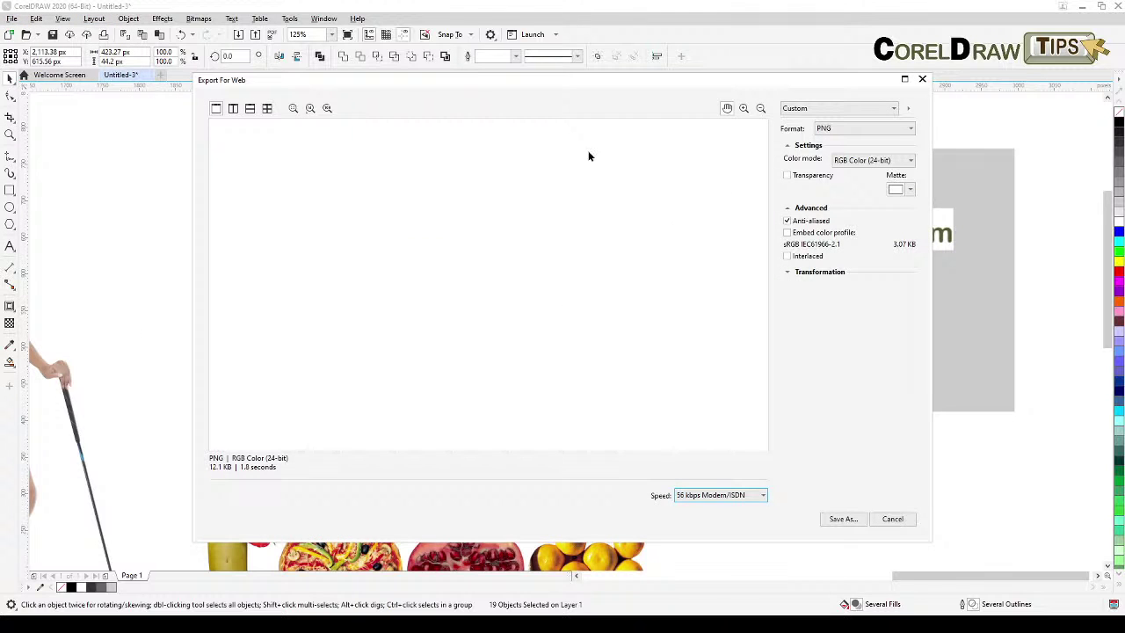
{"action": "left_click", "coordinate": [787, 176]}
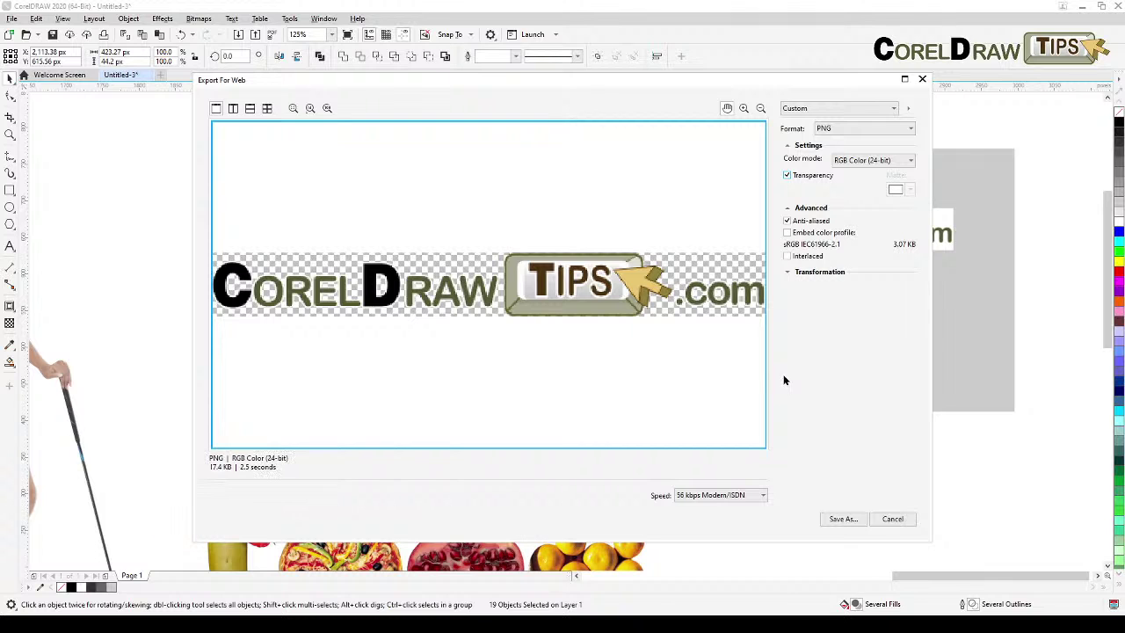
- Save the transparent logo export as trans.png in the LIVE folder and deselect the logo
{"action": "left_click", "coordinate": [842, 518]}
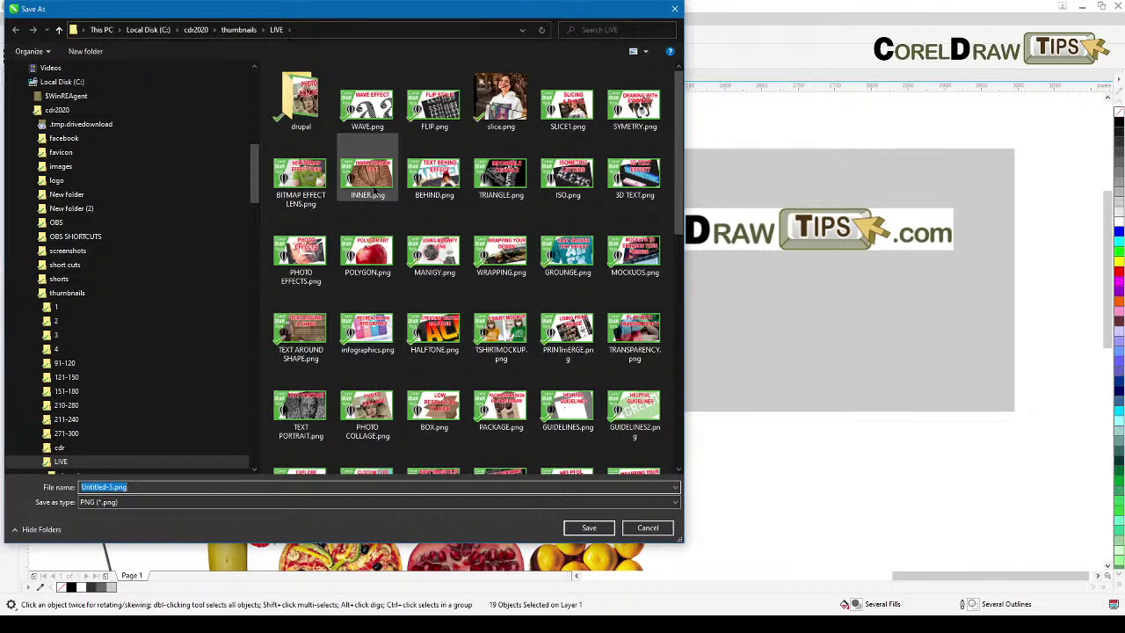
{"action": "type", "text": "tran"}
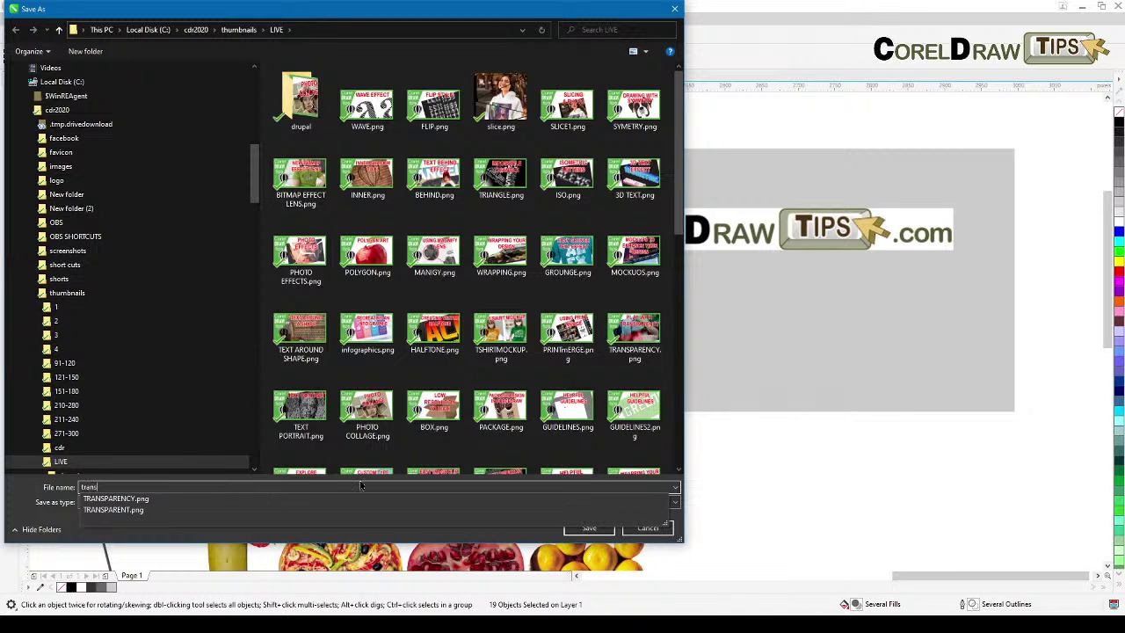
{"action": "type", "text": "s"}
{"action": "left_click", "coordinate": [587, 531]}
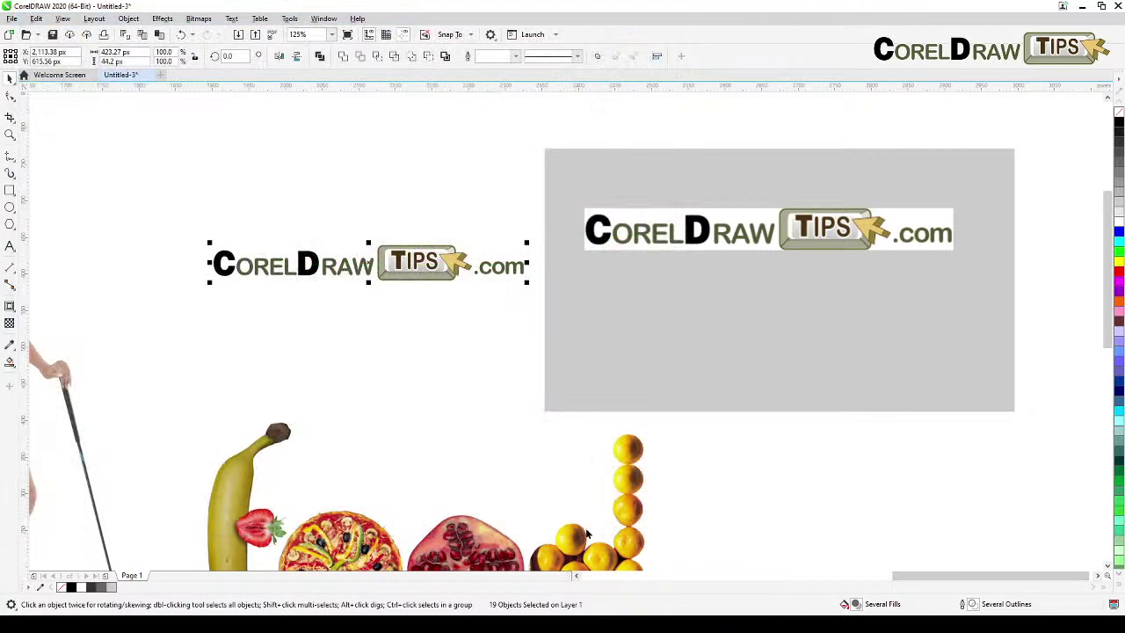
{"action": "left_click", "coordinate": [809, 495]}
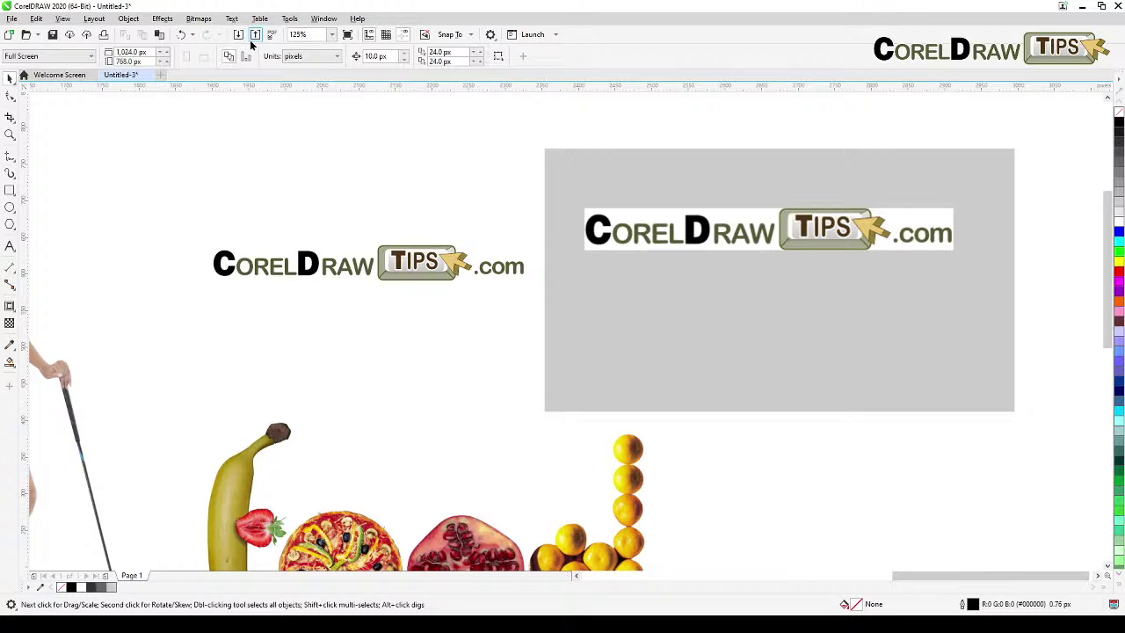
- Import trans.png and place it on the gray rectangle just below the white-background logo
{"action": "key", "text": "ctrl+i"}
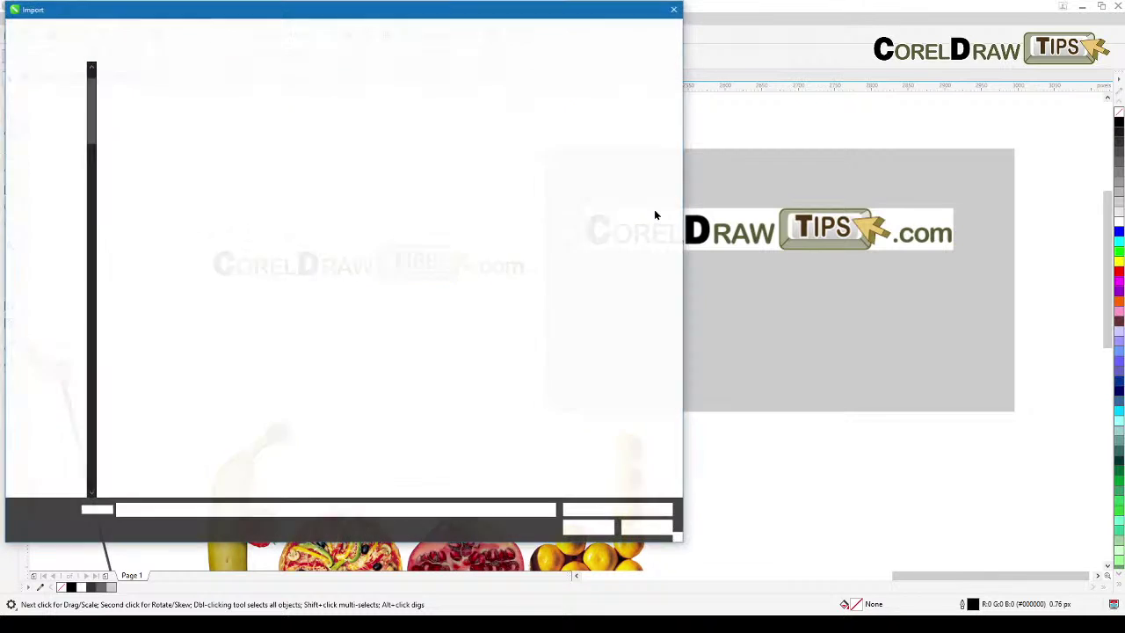
{"action": "left_click_drag", "start_coordinate": [575, 219], "coordinate": [413, 479]}
{"action": "key", "text": "Escape"}
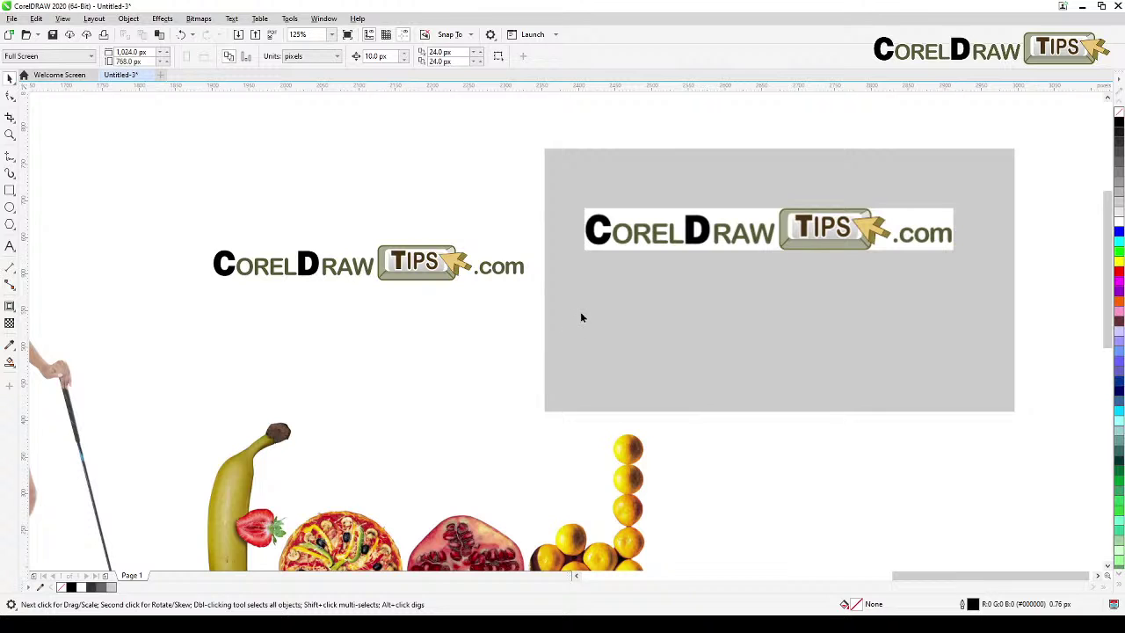
{"action": "left_click", "coordinate": [581, 282]}
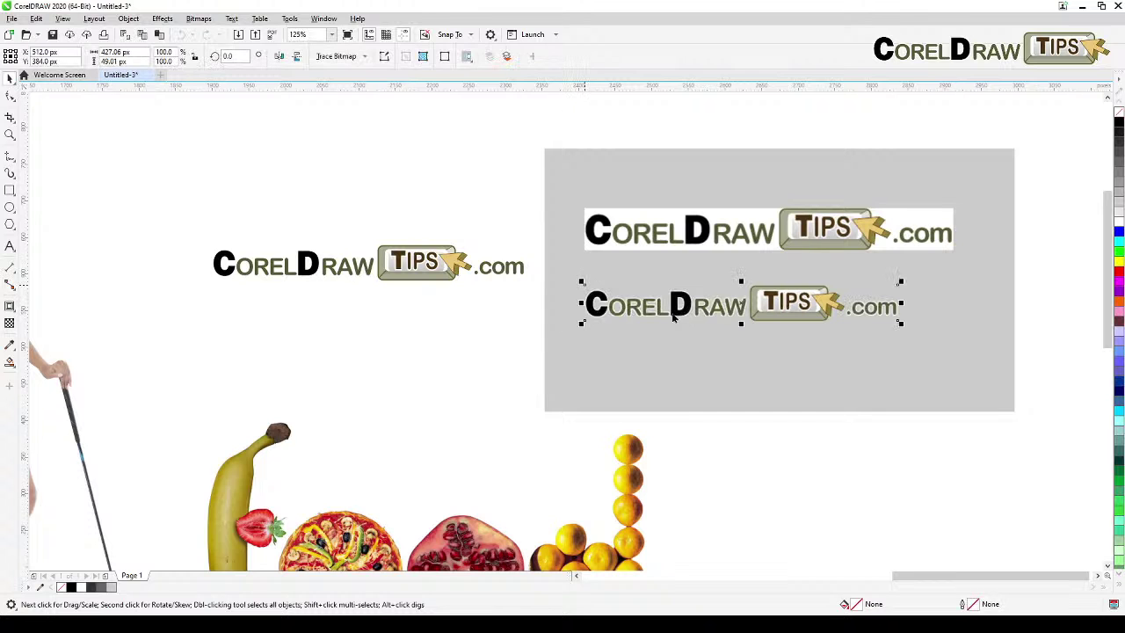
{"action": "left_click", "coordinate": [981, 454]}
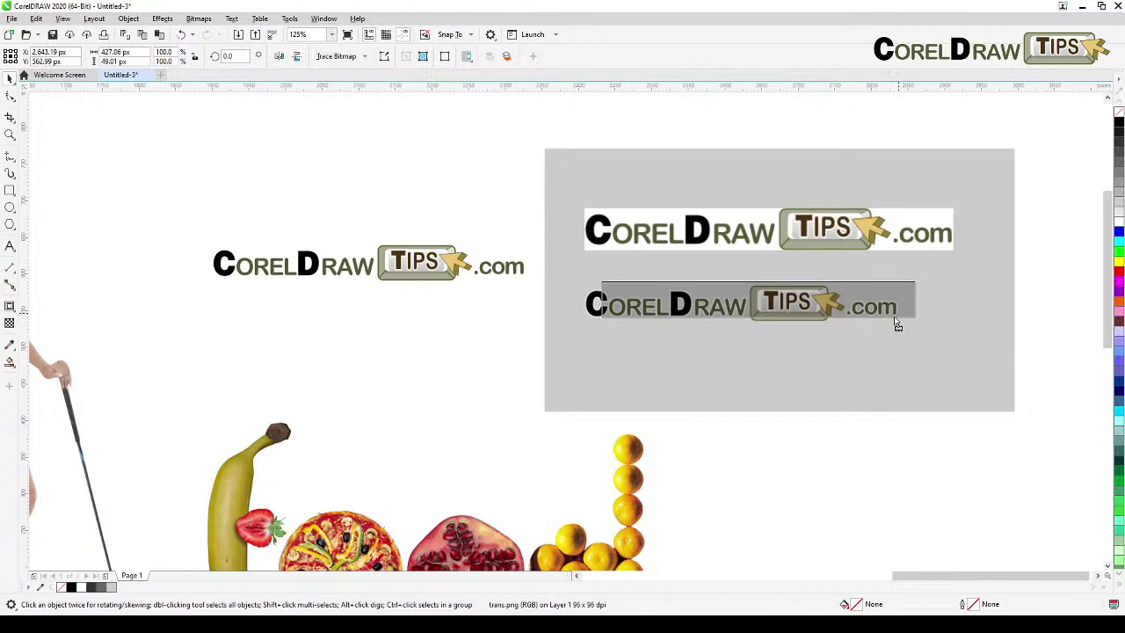
{"action": "left_click", "coordinate": [897, 324]}
{"action": "left_click", "coordinate": [826, 464]}
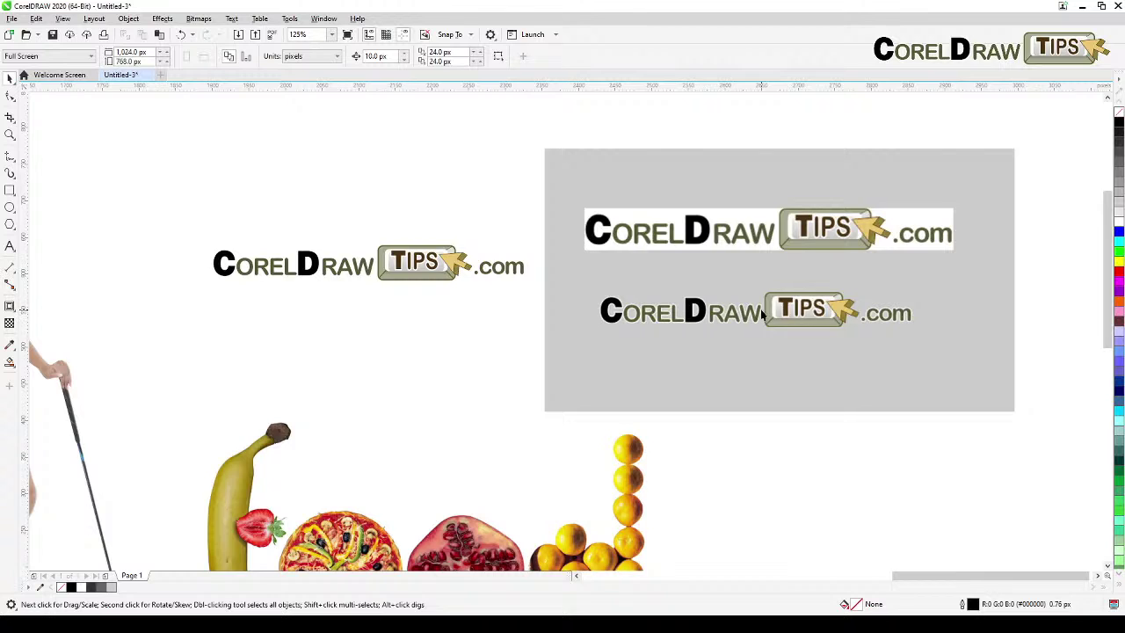
- Export the green BLEND text for web as a transparent PNG named blen.png in the LIVE folder
{"action": "scroll", "coordinate": [761, 309], "scroll_direction": "up", "scroll_amount": 2}
{"action": "scroll", "coordinate": [759, 311], "scroll_direction": "down", "scroll_amount": 2}
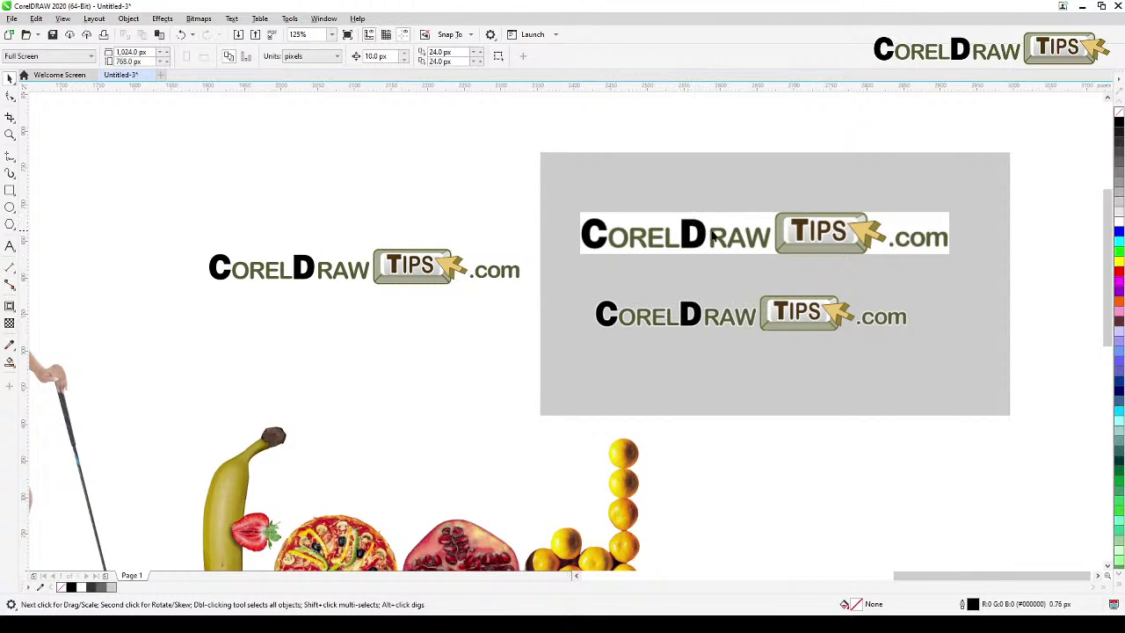
{"action": "scroll", "coordinate": [703, 237], "scroll_direction": "down", "scroll_amount": 2}
{"action": "left_click_drag", "start_coordinate": [409, 201], "coordinate": [673, 207]}
{"action": "left_click_drag", "start_coordinate": [407, 339], "coordinate": [553, 326]}
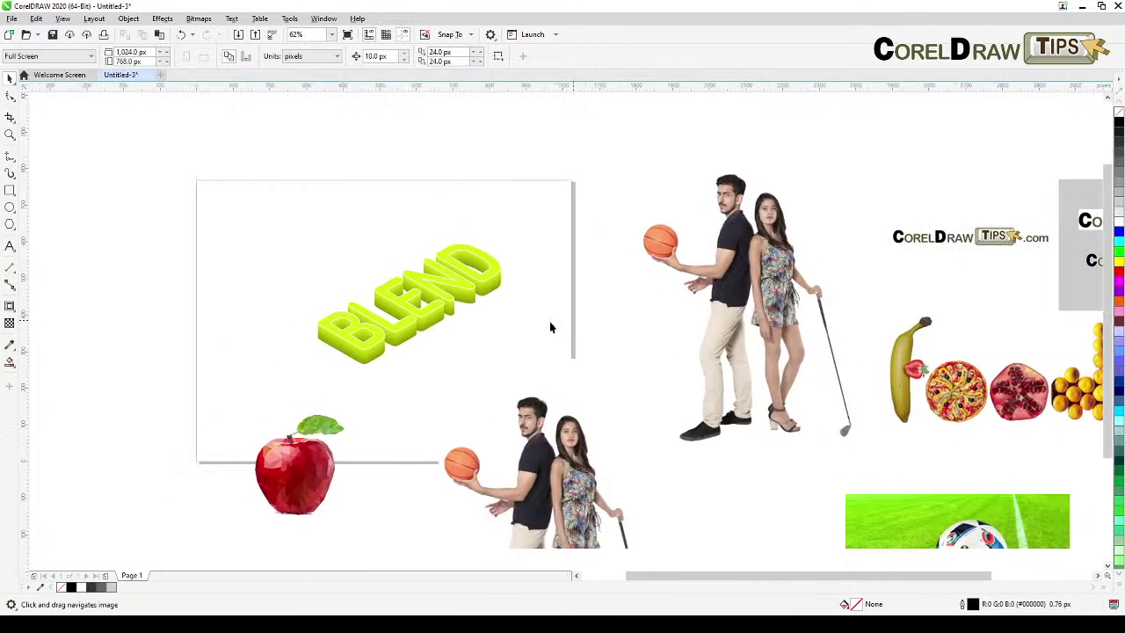
{"action": "scroll", "coordinate": [380, 347], "scroll_direction": "up", "scroll_amount": 2}
{"action": "left_click_drag", "start_coordinate": [381, 347], "coordinate": [384, 376]}
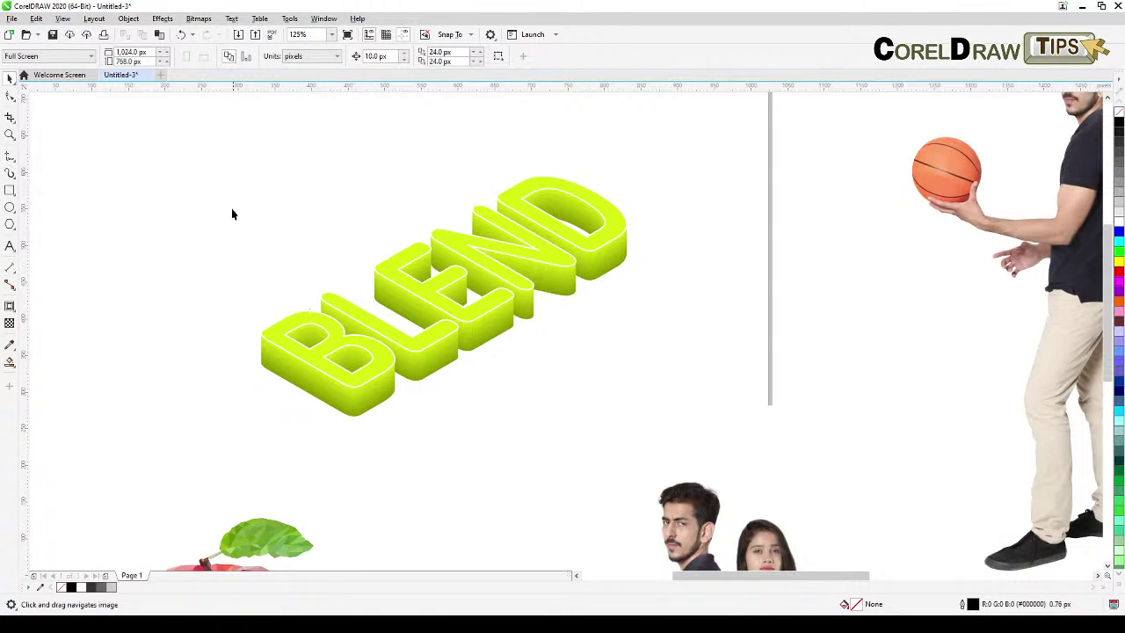
{"action": "left_click_drag", "start_coordinate": [175, 122], "coordinate": [712, 503]}
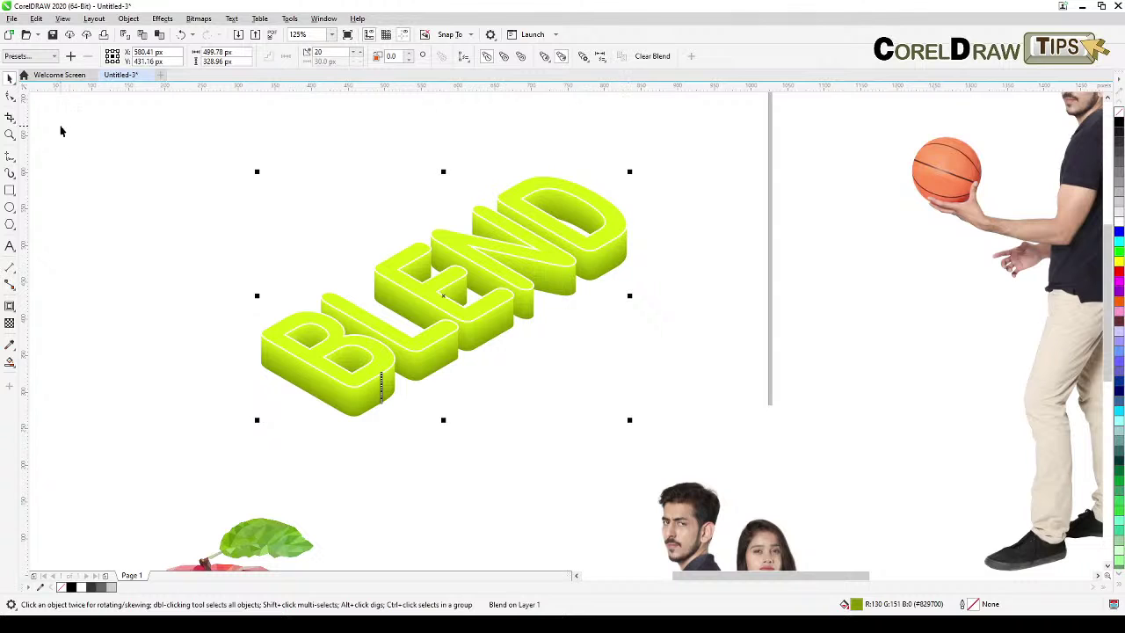
{"action": "left_click", "coordinate": [15, 19]}
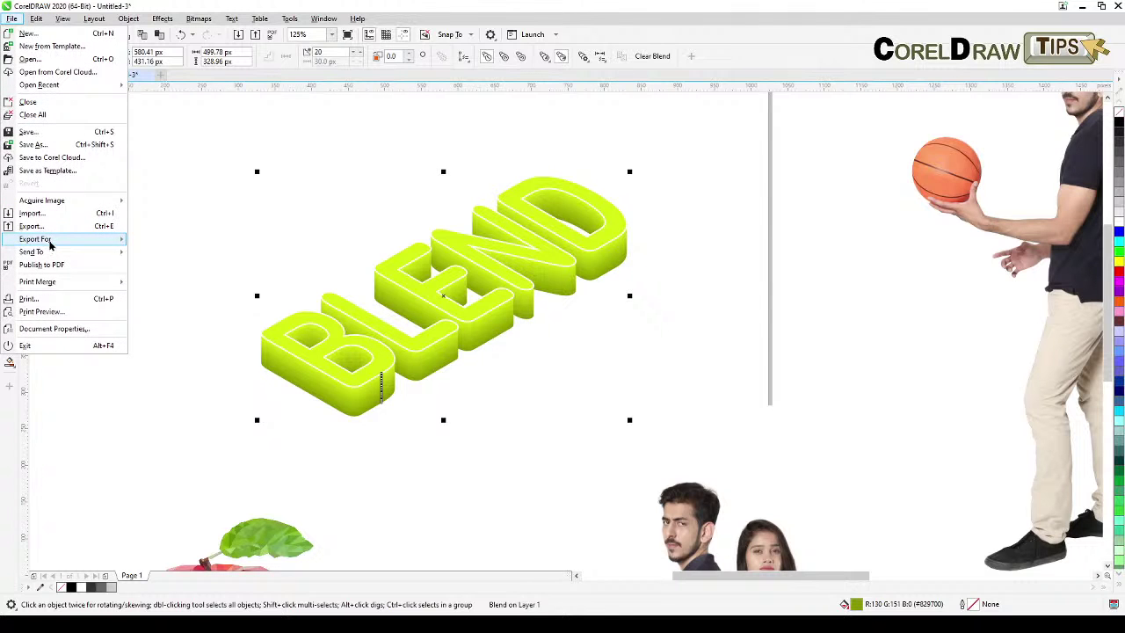
{"action": "left_click", "coordinate": [146, 254]}
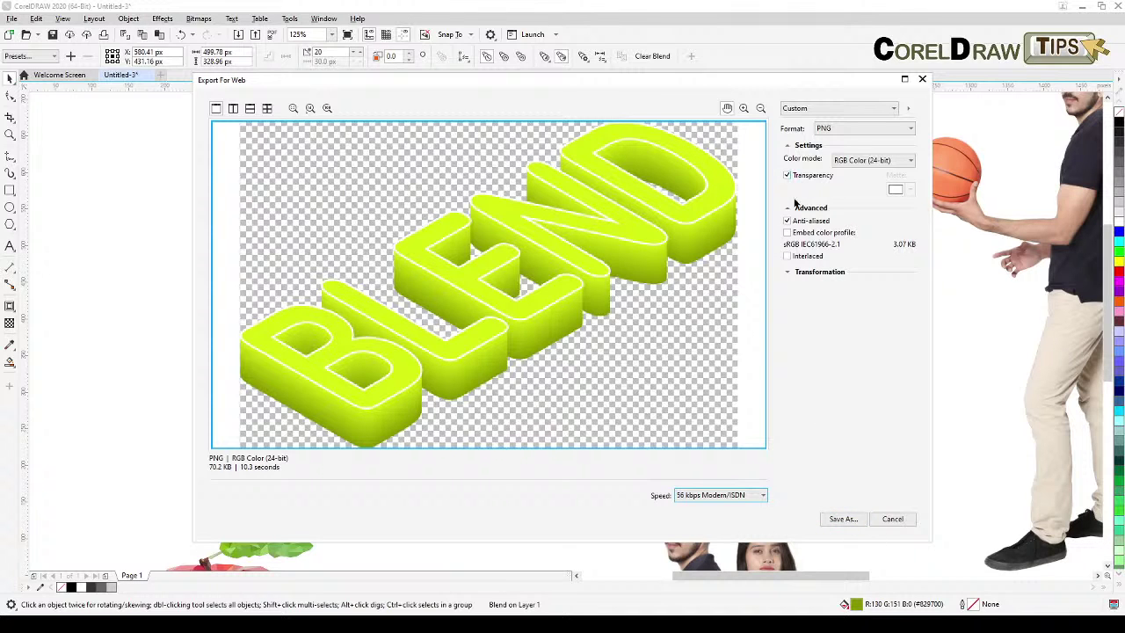
{"action": "left_click", "coordinate": [843, 519]}
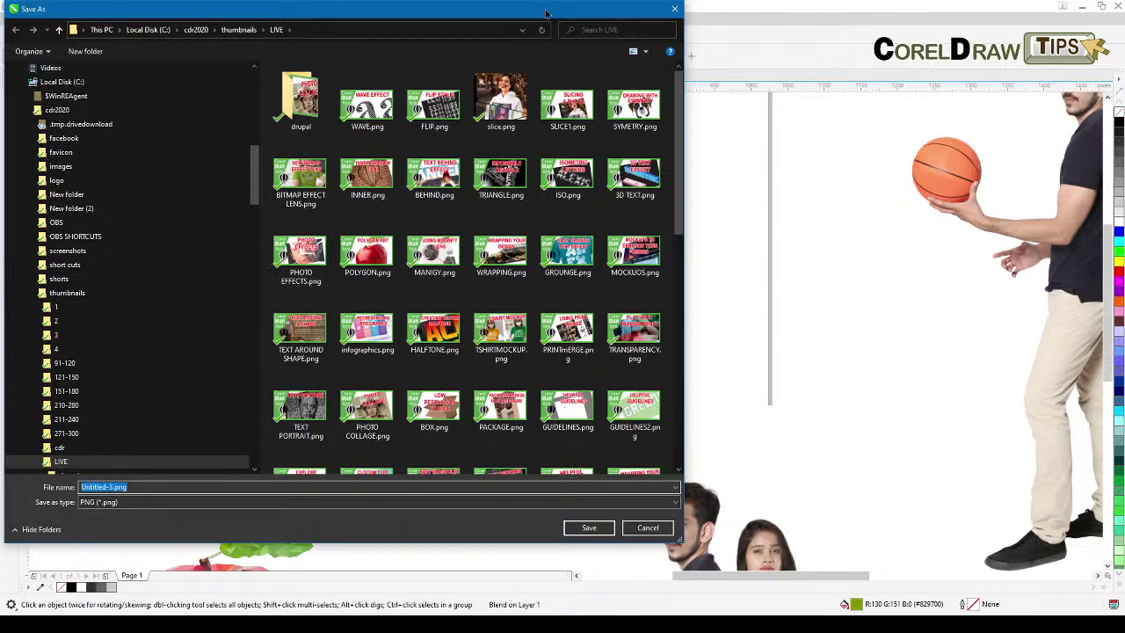
{"action": "key", "text": "Return"}
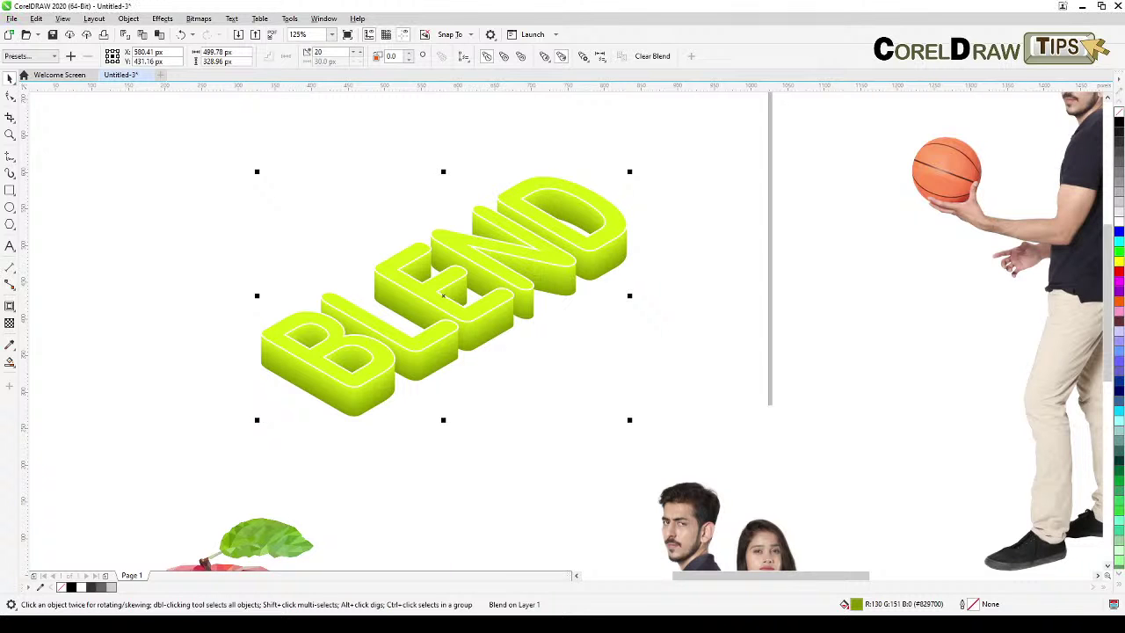
- Import blen.png and place it at original size overlapping the gray rectangle's lower right corner
{"action": "key", "text": "h"}
{"action": "scroll", "coordinate": [929, 326], "scroll_direction": "down", "scroll_amount": 5}
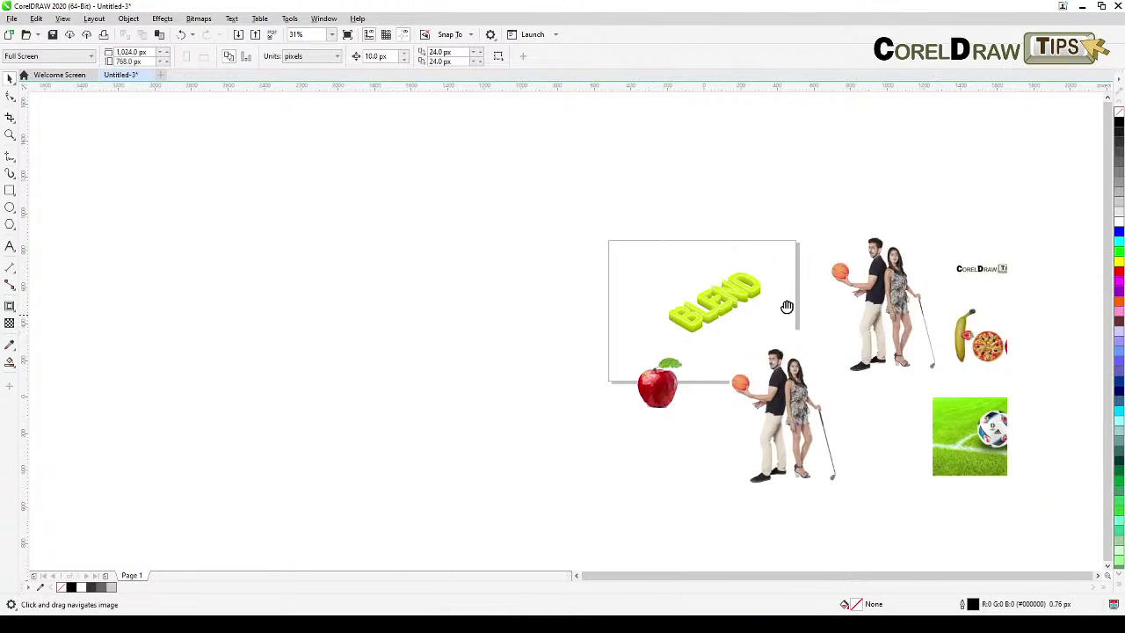
{"action": "scroll", "coordinate": [929, 316], "scroll_direction": "up", "scroll_amount": 3}
{"action": "left_click_drag", "start_coordinate": [929, 315], "coordinate": [806, 404]}
{"action": "scroll", "coordinate": [841, 235], "scroll_direction": "up", "scroll_amount": 4}
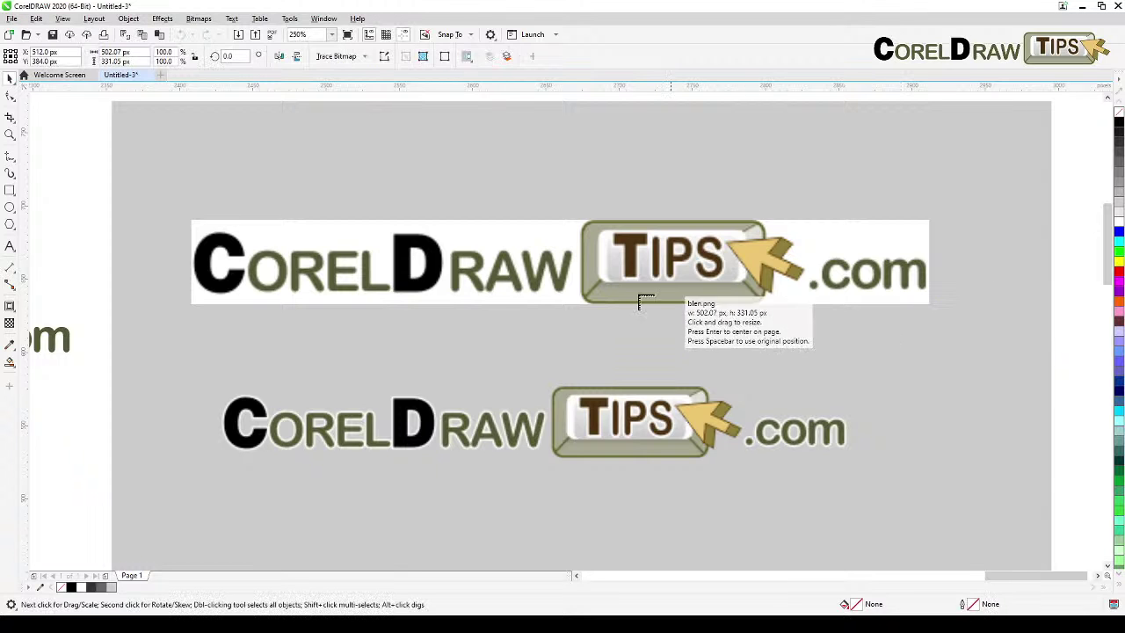
{"action": "left_click", "coordinate": [615, 317]}
{"action": "scroll", "coordinate": [629, 325], "scroll_direction": "down", "scroll_amount": 2}
{"action": "left_click_drag", "start_coordinate": [718, 369], "coordinate": [595, 271]}
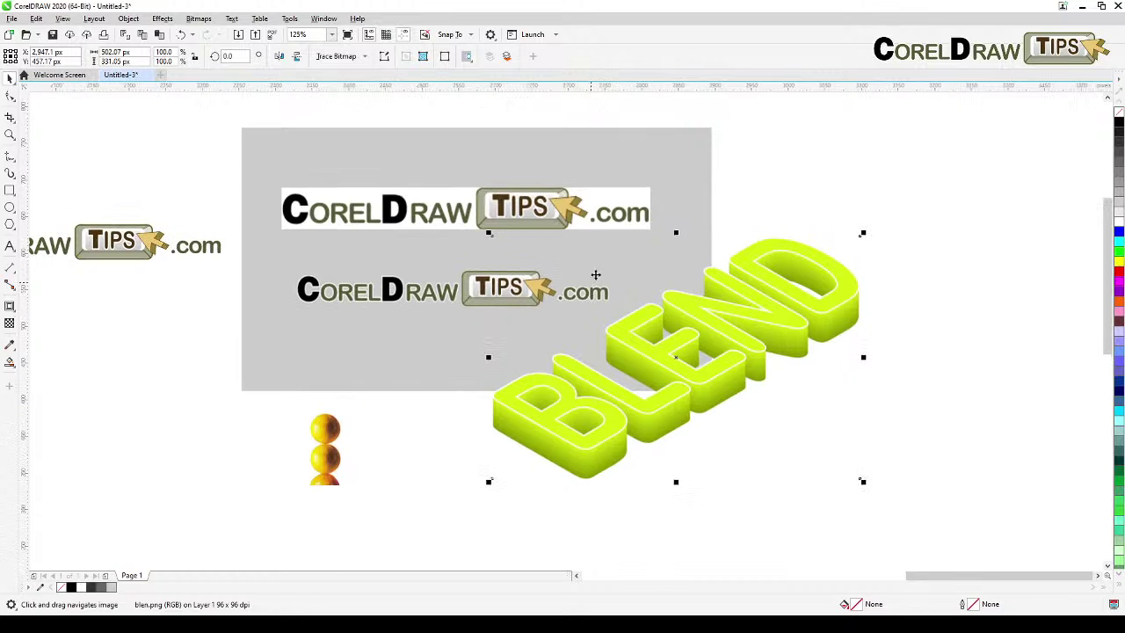
- Stretch the gray rectangle rightward and downward until it lies behind the whole imported BLEND image, and deselect it
{"action": "left_click", "coordinate": [714, 258]}
{"action": "left_click_drag", "start_coordinate": [718, 264], "coordinate": [937, 264]}
{"action": "left_click_drag", "start_coordinate": [587, 392], "coordinate": [585, 518]}
{"action": "key", "text": "Escape"}
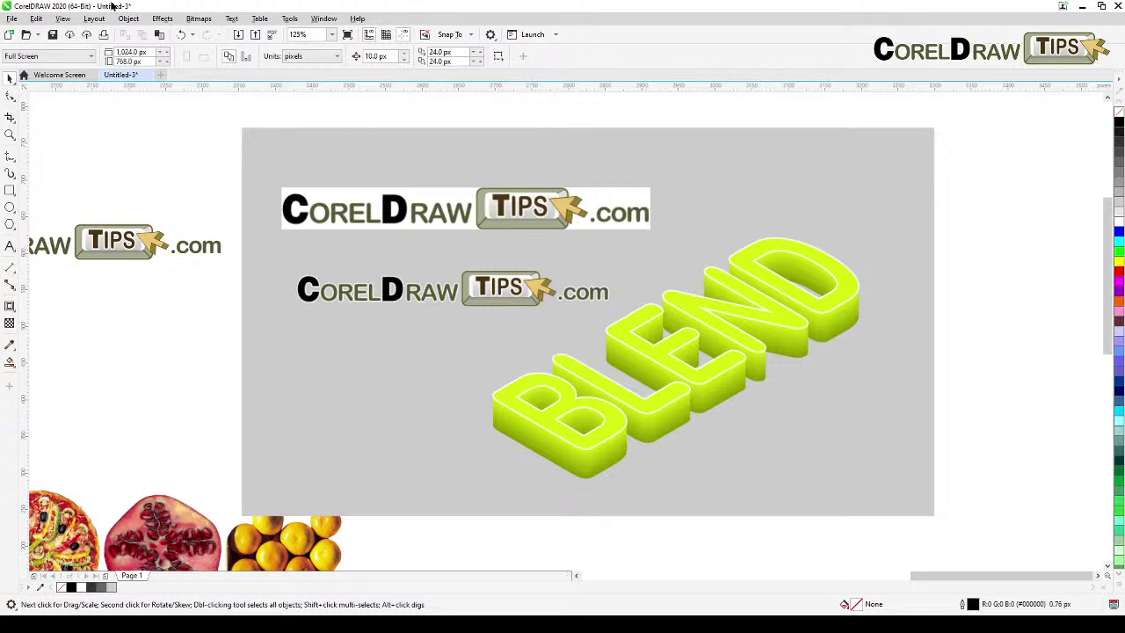
- Compare the vector and bitmap objects in Wireframe view and return to Enhanced view
{"action": "left_click", "coordinate": [61, 18]}
{"action": "left_click", "coordinate": [66, 34]}
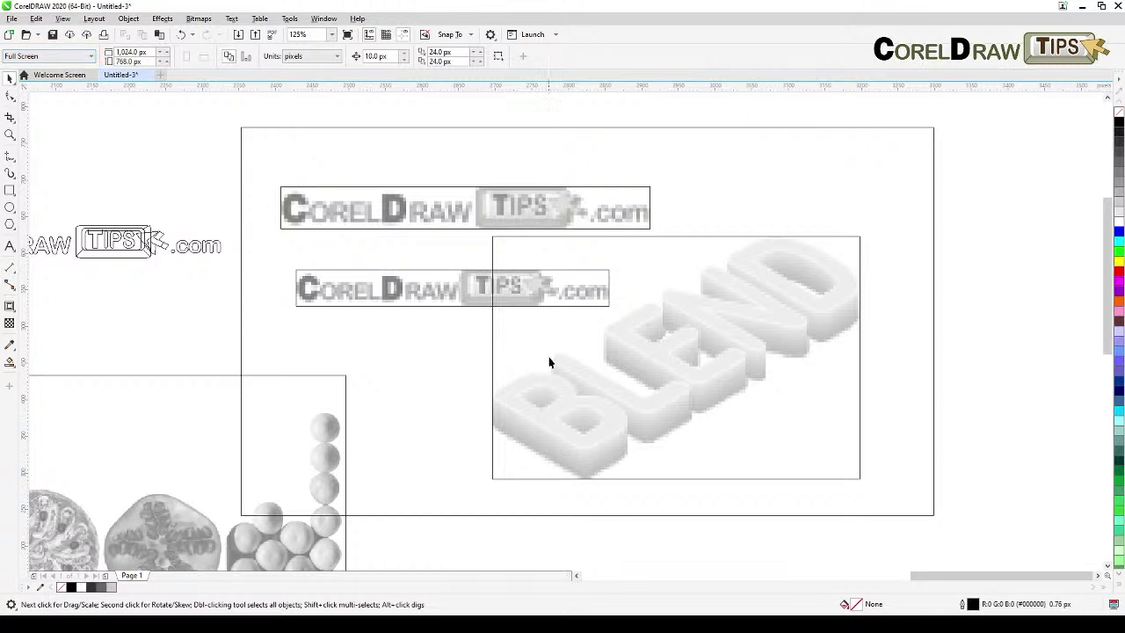
{"action": "left_click", "coordinate": [63, 19]}
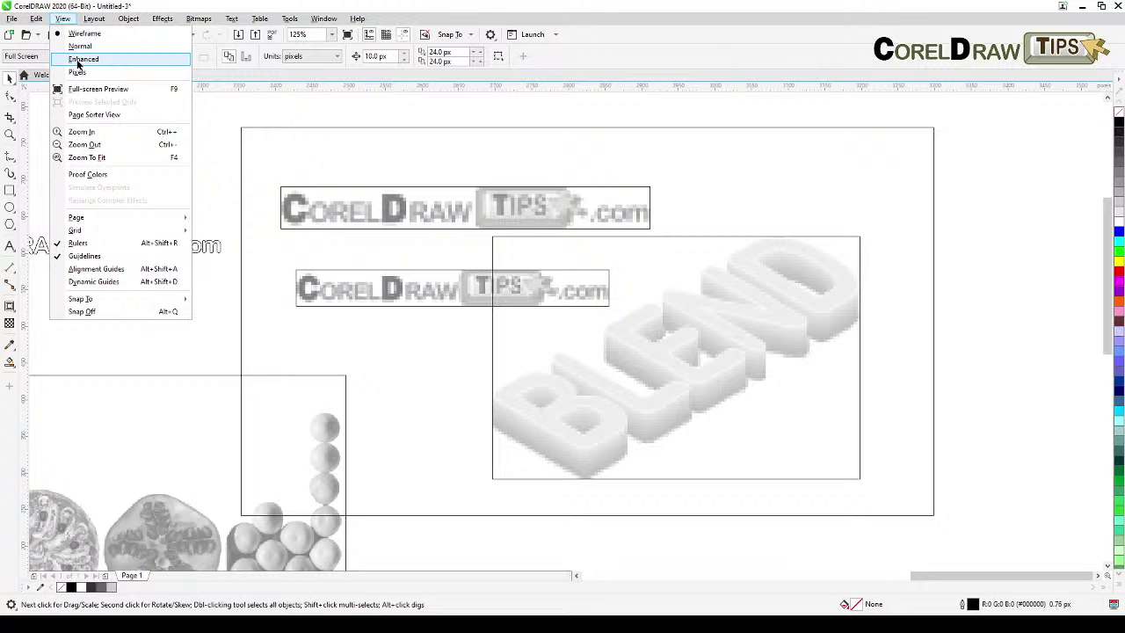
{"action": "left_click", "coordinate": [79, 58]}
{"action": "scroll", "coordinate": [188, 302], "scroll_direction": "down", "scroll_amount": 3}
{"action": "scroll", "coordinate": [178, 307], "scroll_direction": "left", "scroll_amount": 3}
{"action": "scroll", "coordinate": [289, 316], "scroll_direction": "up", "scroll_amount": 2}
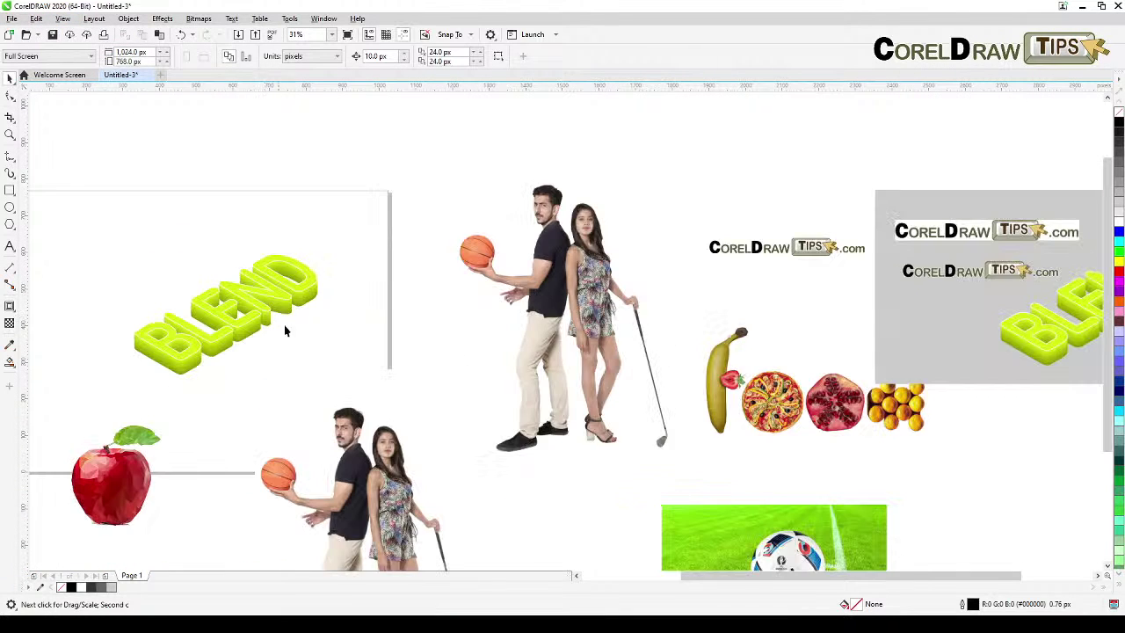
- Move the original couple photo over the gray rectangle's lower right corner and bring it to the front of the layer
{"action": "scroll", "coordinate": [331, 281], "scroll_direction": "up", "scroll_amount": 3}
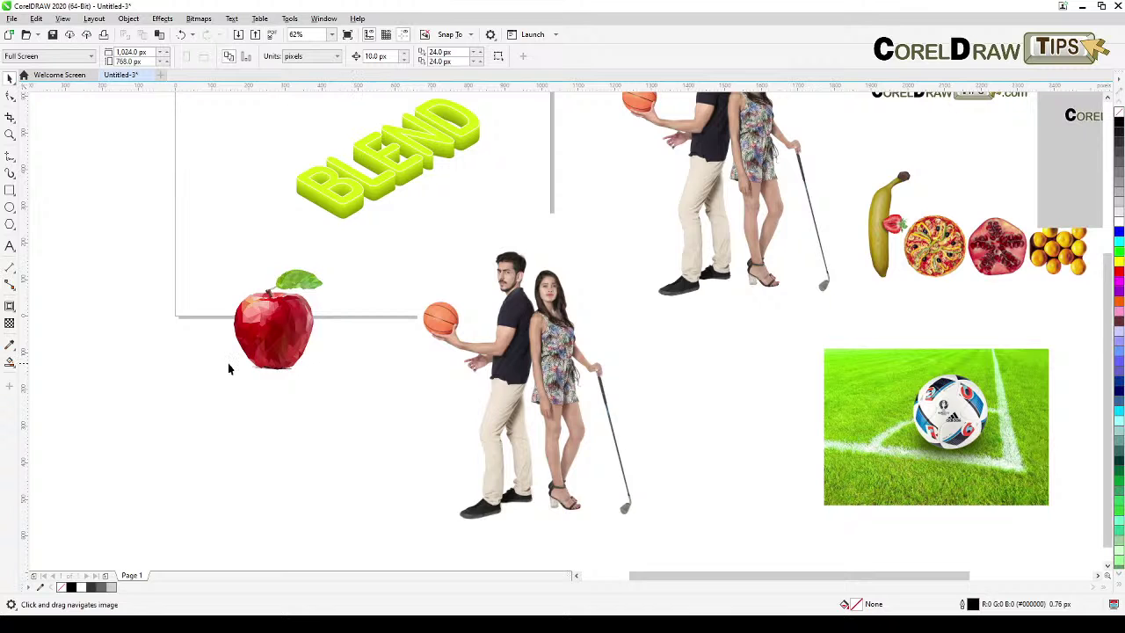
{"action": "scroll", "coordinate": [230, 368], "scroll_direction": "up", "scroll_amount": 2}
{"action": "left_click_drag", "start_coordinate": [178, 155], "coordinate": [503, 435]}
{"action": "scroll", "coordinate": [422, 341], "scroll_direction": "down", "scroll_amount": 1}
{"action": "left_click_drag", "start_coordinate": [525, 360], "coordinate": [364, 302]}
{"action": "left_click", "coordinate": [508, 352]}
{"action": "left_click_drag", "start_coordinate": [508, 351], "coordinate": [920, 297]}
{"action": "scroll", "coordinate": [497, 387], "scroll_direction": "down", "scroll_amount": 2}
{"action": "left_click_drag", "start_coordinate": [1007, 282], "coordinate": [766, 314]}
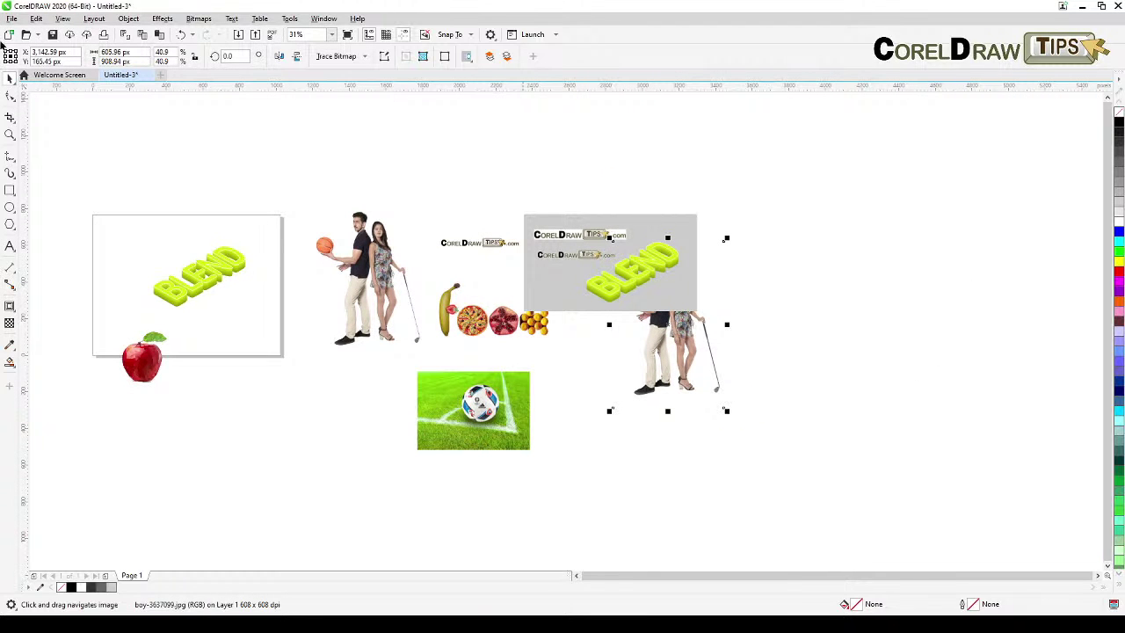
{"action": "key", "text": "shift+Page_Up"}
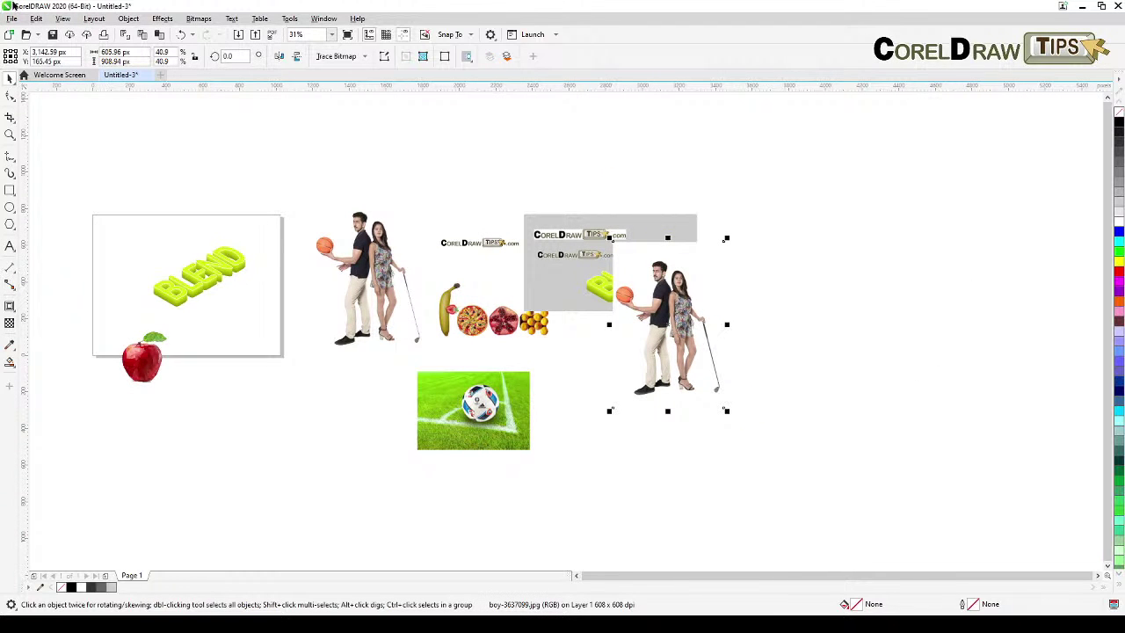
- Move the PowerClip cut-out of the couple to the empty area right of the original photo
{"action": "scroll", "coordinate": [850, 389], "scroll_direction": "up", "scroll_amount": 2}
{"action": "left_click_drag", "start_coordinate": [640, 306], "coordinate": [731, 334]}
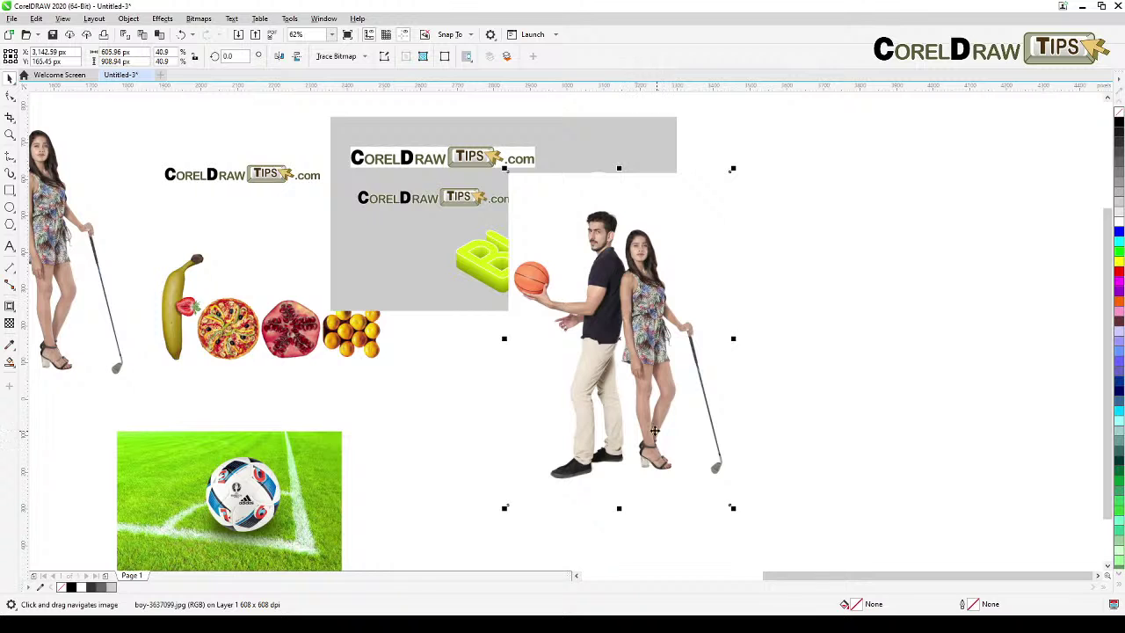
{"action": "left_click_drag", "start_coordinate": [619, 434], "coordinate": [732, 411]}
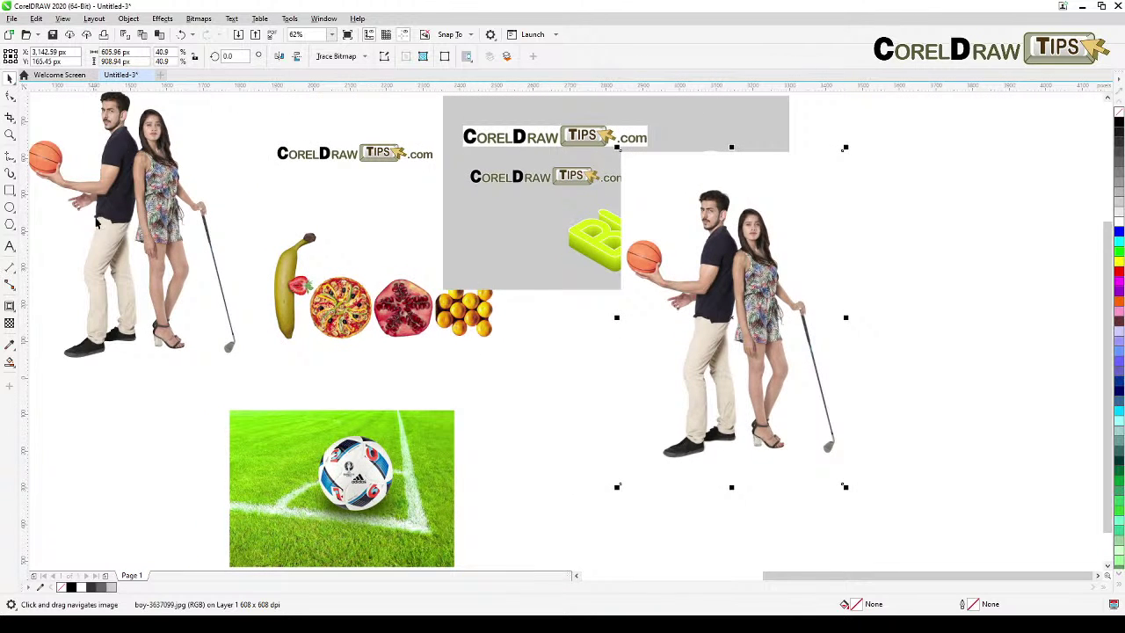
{"action": "left_click_drag", "start_coordinate": [147, 227], "coordinate": [936, 247]}
- Compare the cut-out couple with the original photo in Wireframe view and return to Enhanced view
{"action": "left_click", "coordinate": [63, 19]}
{"action": "left_click", "coordinate": [77, 33]}
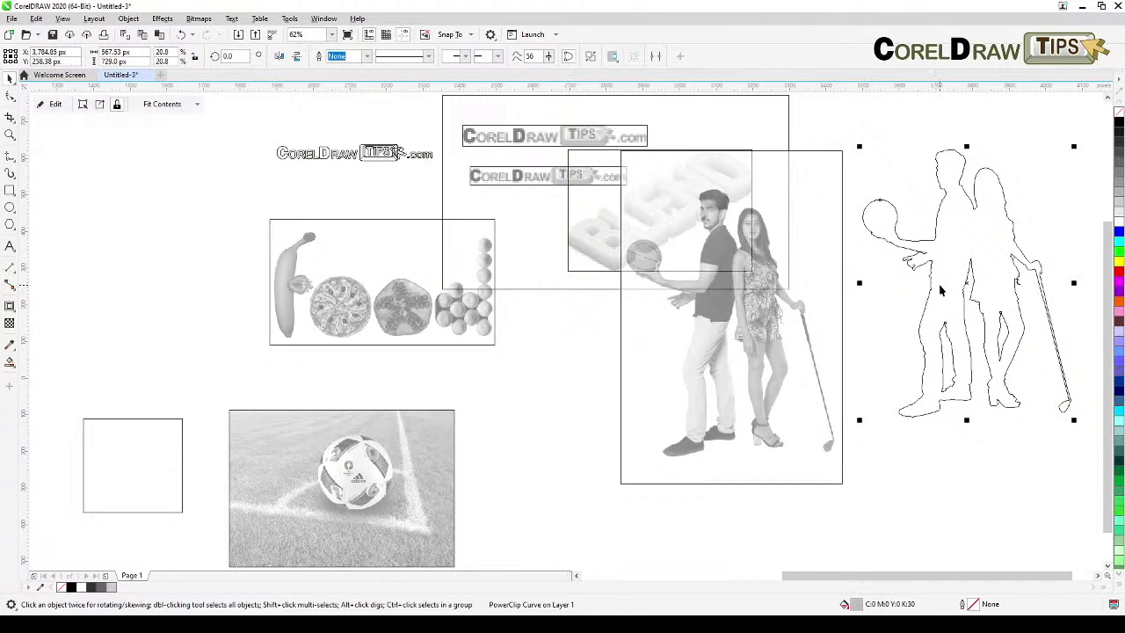
{"action": "scroll", "coordinate": [939, 290], "scroll_direction": "right", "scroll_amount": 5}
{"action": "left_click", "coordinate": [897, 255]}
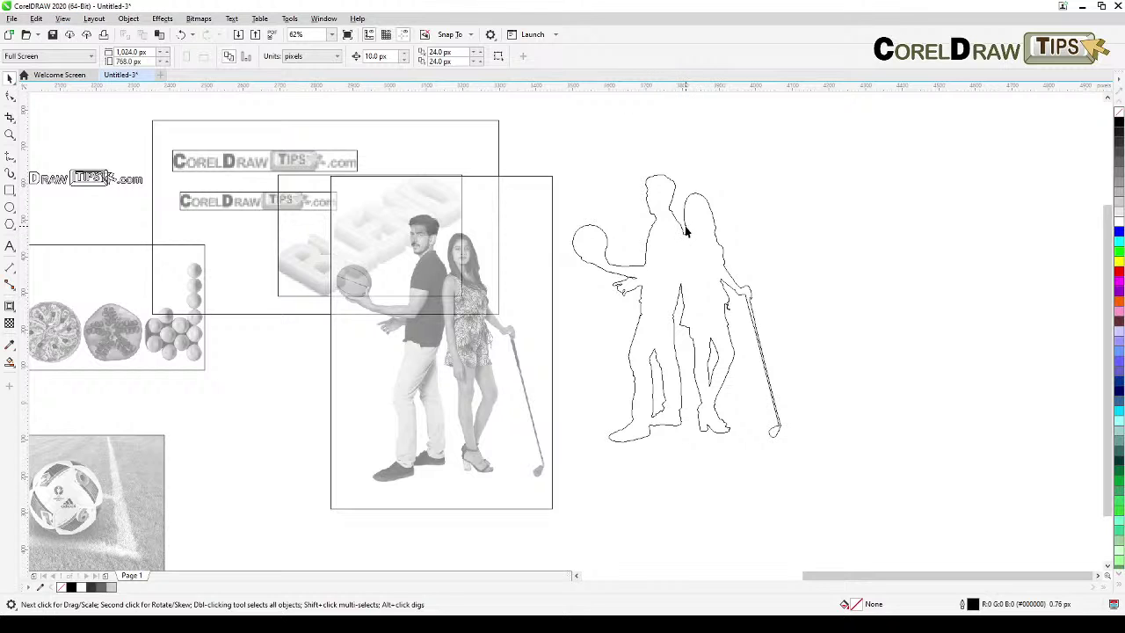
{"action": "left_click", "coordinate": [63, 18]}
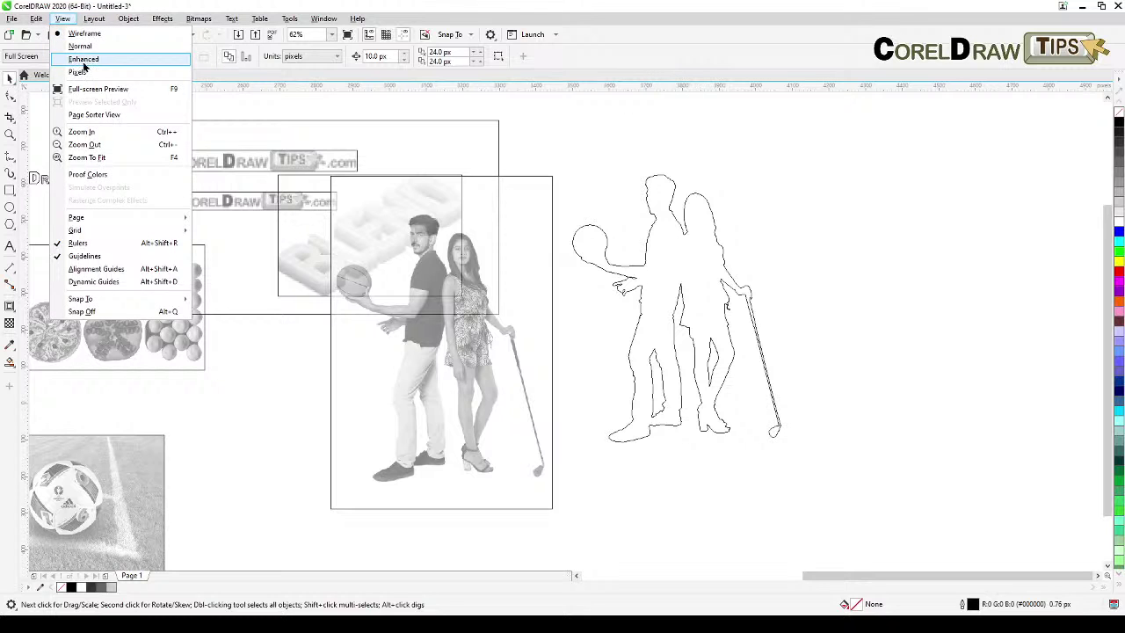
{"action": "left_click", "coordinate": [83, 60]}
- Shift the cut-out couple slightly rightward, give it a black Multiply drop shadow with opacity 51 and feather 15, and deselect it
{"action": "left_click", "coordinate": [713, 376]}
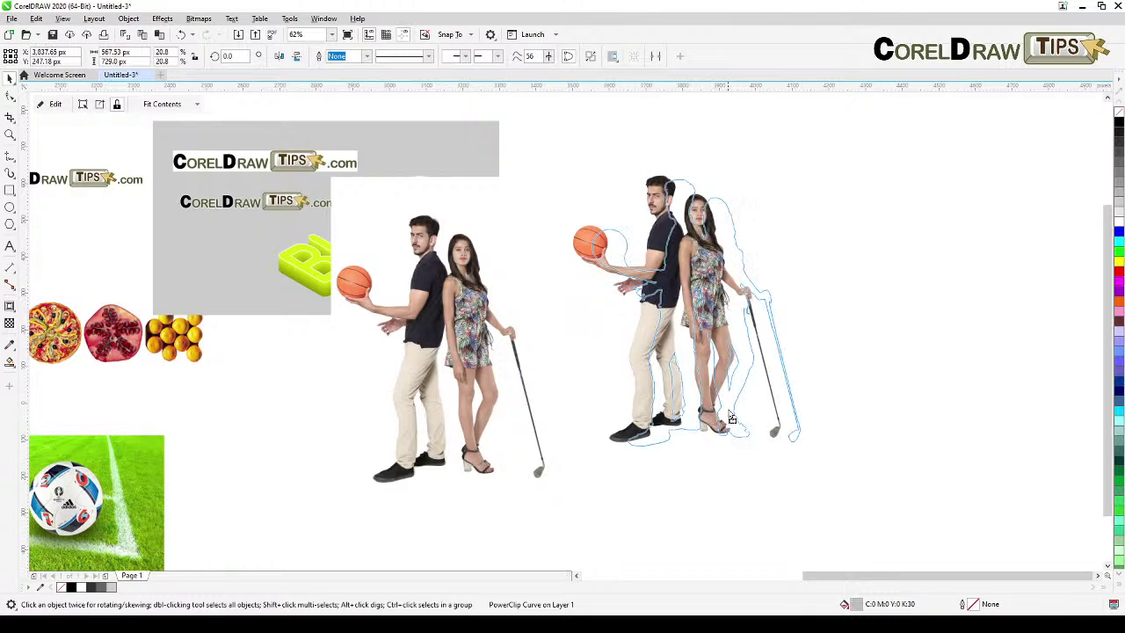
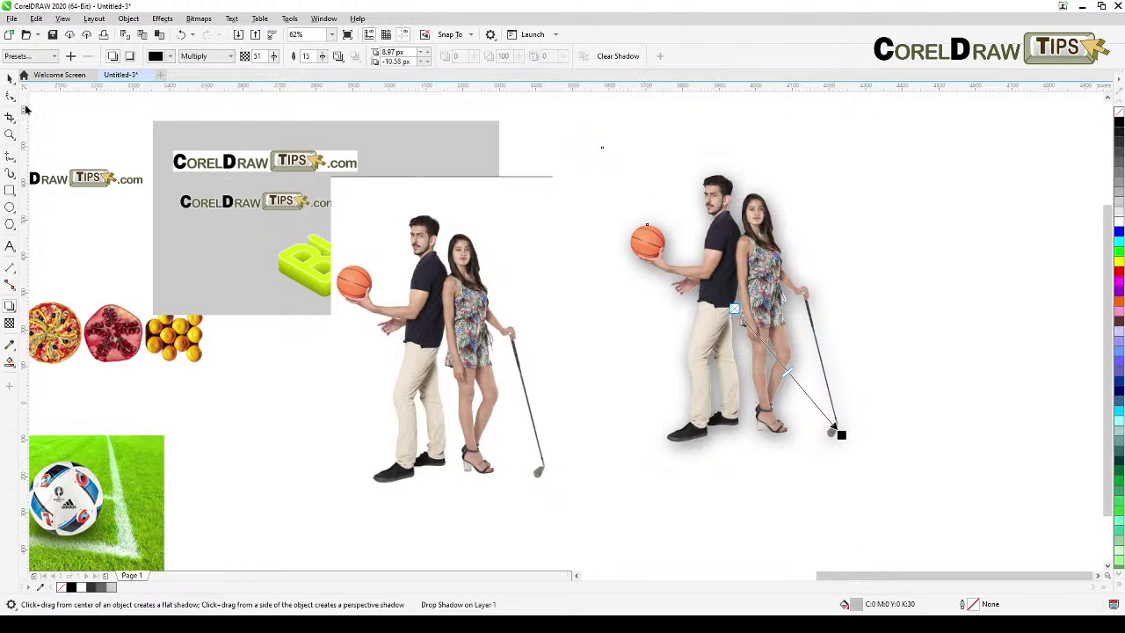
{"action": "left_click", "coordinate": [10, 78]}
{"action": "left_click", "coordinate": [886, 244]}
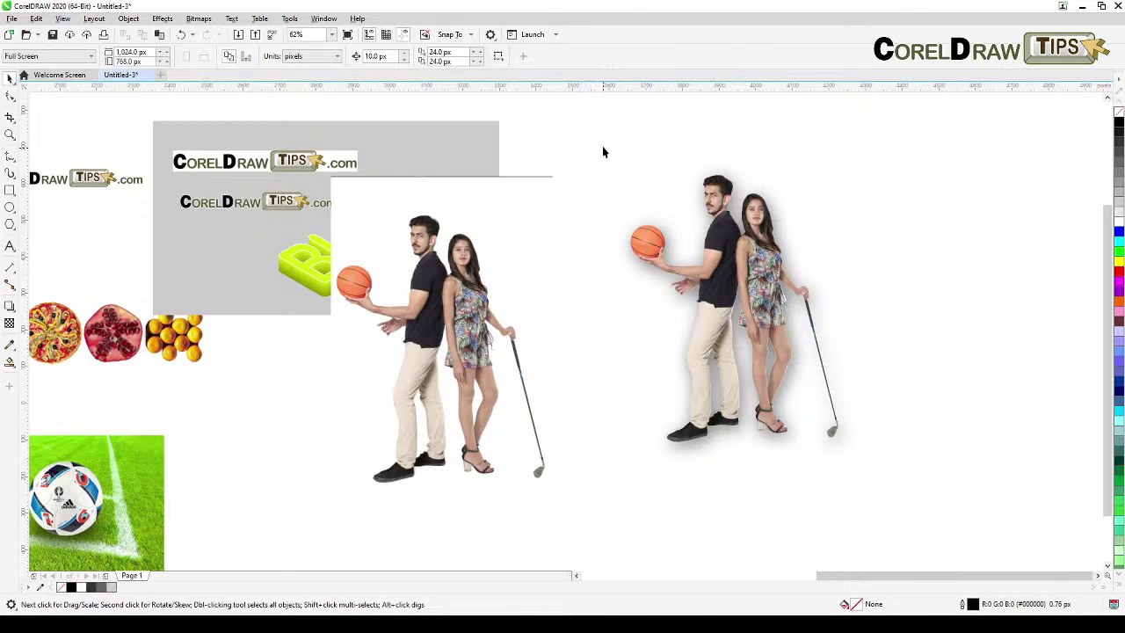
- Examine the drop shadow's bitmap frame around the cut-out couple in Wireframe view and return to Enhanced view
{"action": "left_click", "coordinate": [62, 18]}
{"action": "left_click", "coordinate": [71, 34]}
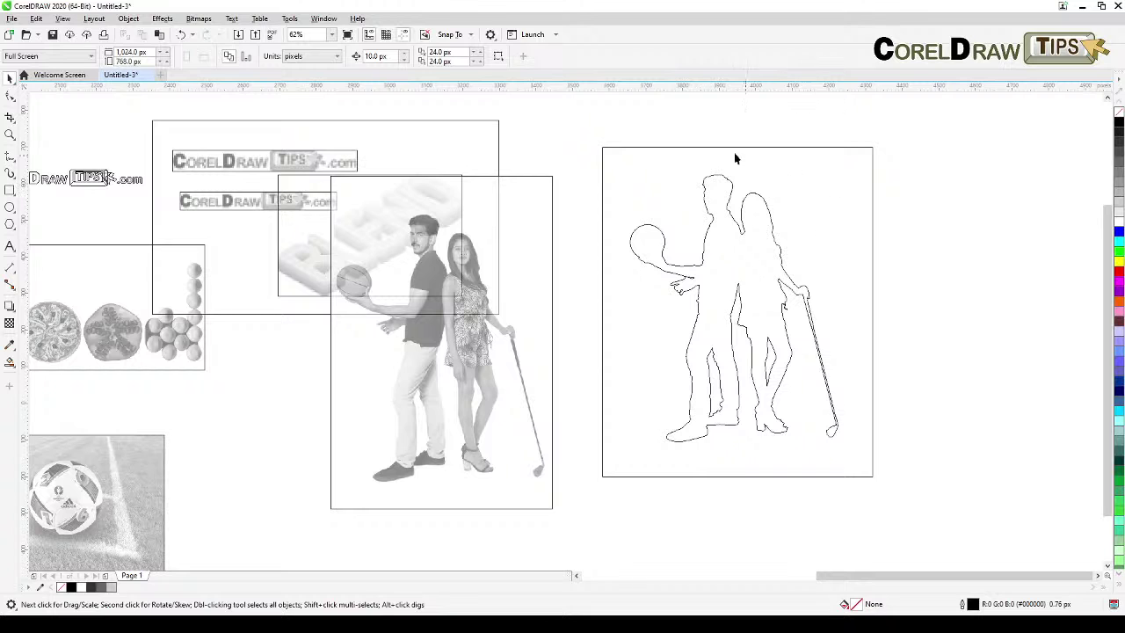
{"action": "left_click", "coordinate": [63, 19]}
{"action": "left_click", "coordinate": [84, 59]}
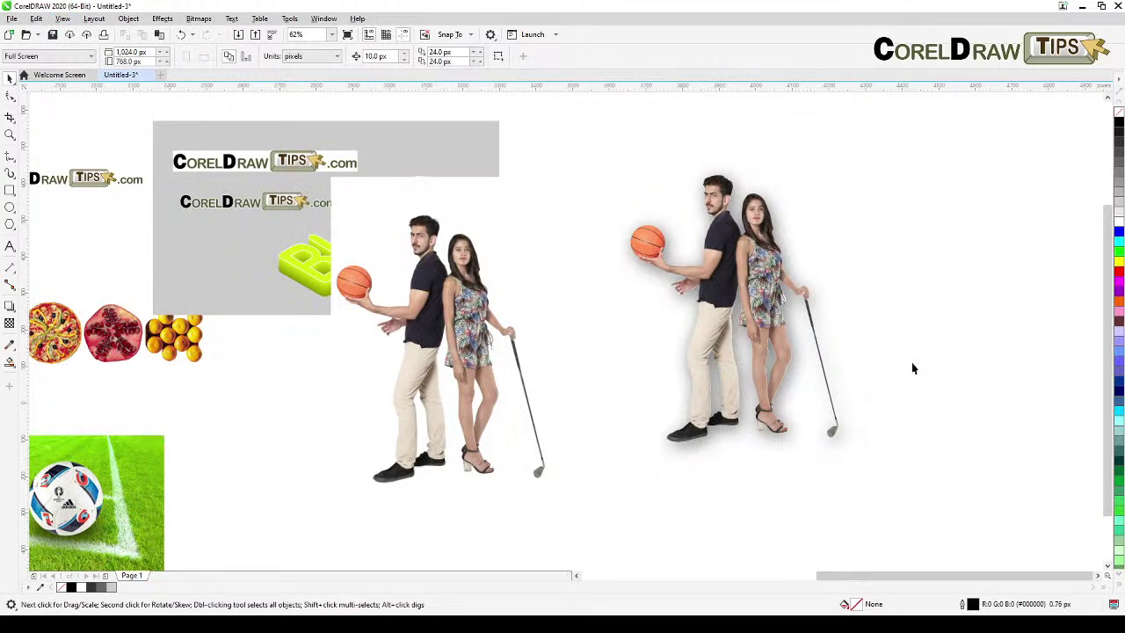
- Widen the gray rectangle rightward to about 2,314 px, past the shadowed couple, send it to the back and deselect it
{"action": "left_click", "coordinate": [484, 155]}
{"action": "left_click_drag", "start_coordinate": [500, 218], "coordinate": [1003, 279]}
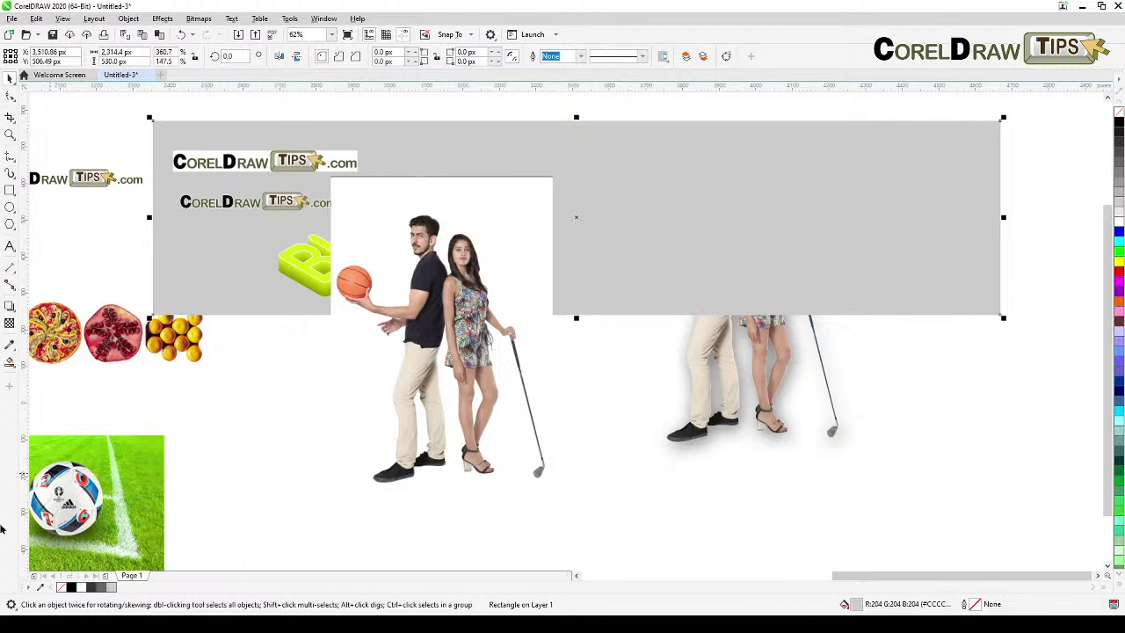
{"action": "key", "text": "shift+Page_Down"}
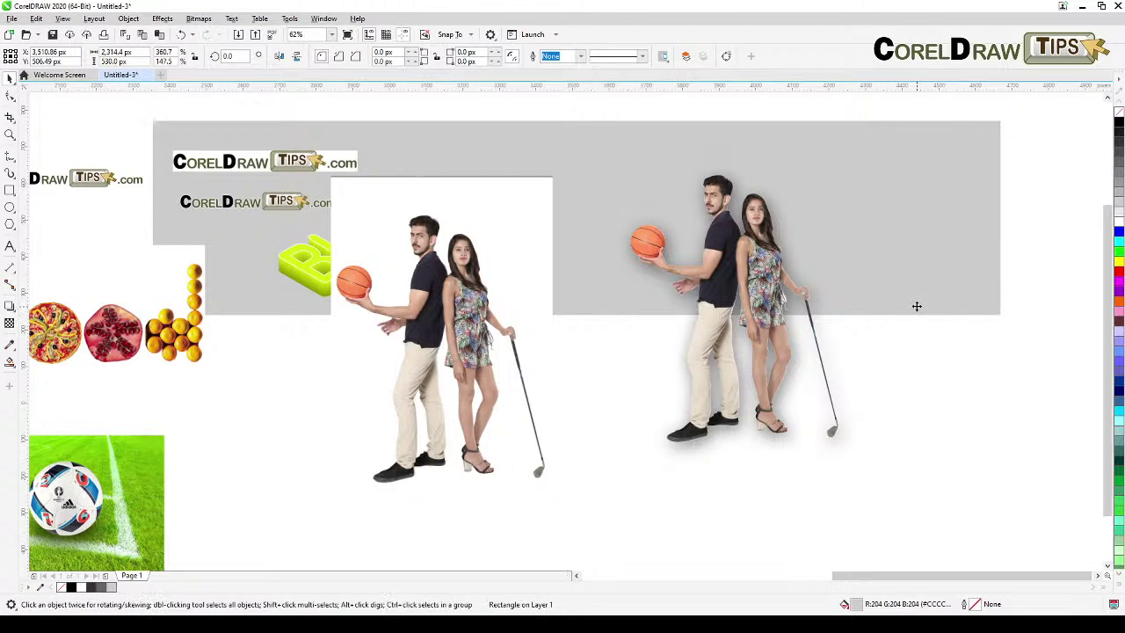
{"action": "left_click", "coordinate": [909, 483]}
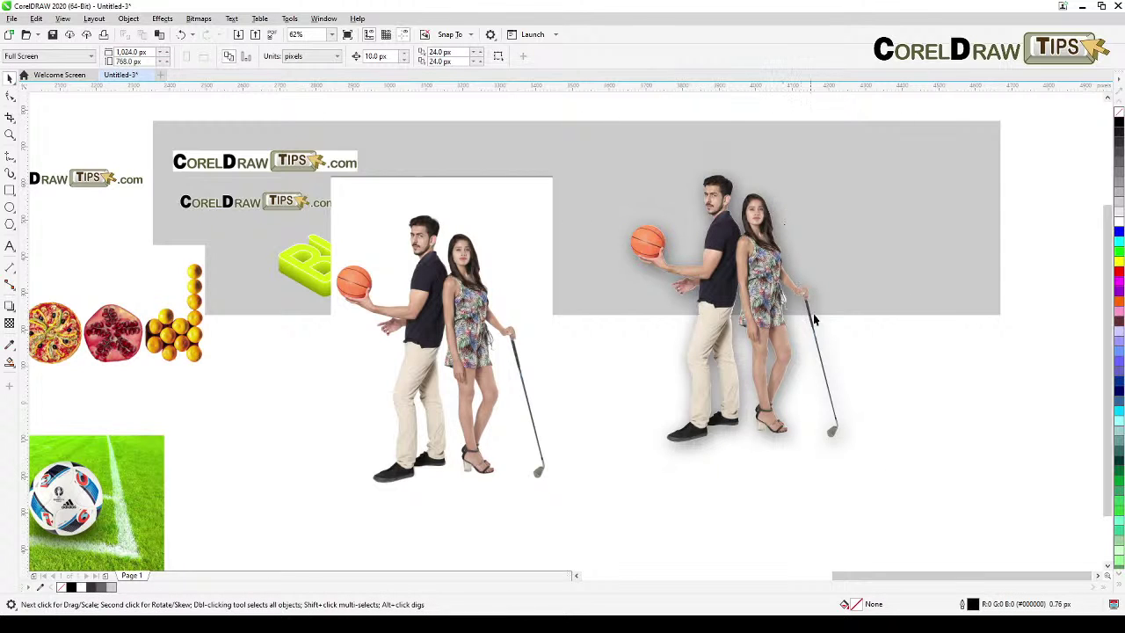
- Export the cut-out couple with its drop shadow for web as a transparent 24-bit RGB PNG named shad.png
{"action": "left_click_drag", "start_coordinate": [910, 491], "coordinate": [610, 296]}
{"action": "left_click_drag", "start_coordinate": [544, 103], "coordinate": [944, 538]}
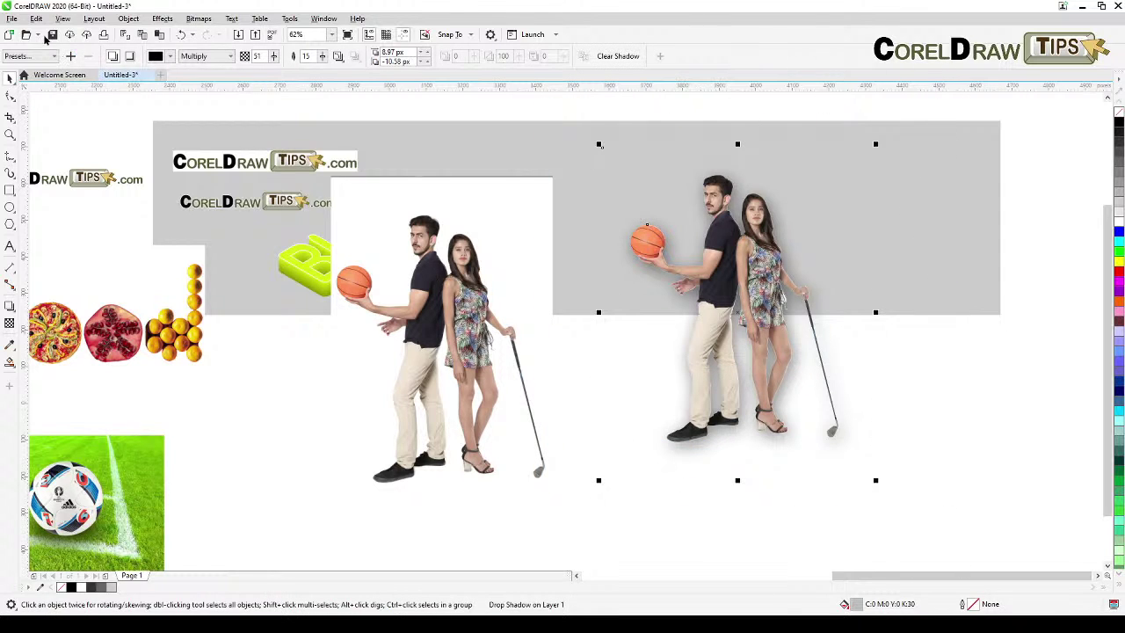
{"action": "left_click", "coordinate": [14, 20]}
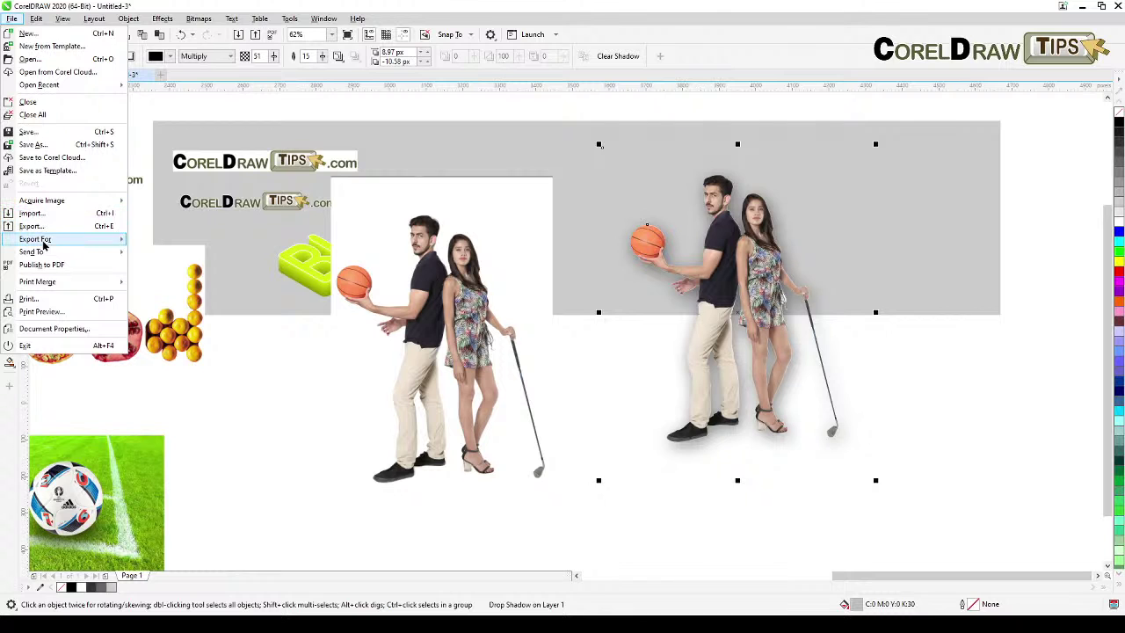
{"action": "mouse_move", "coordinate": [35, 239]}
{"action": "left_click", "coordinate": [154, 254]}
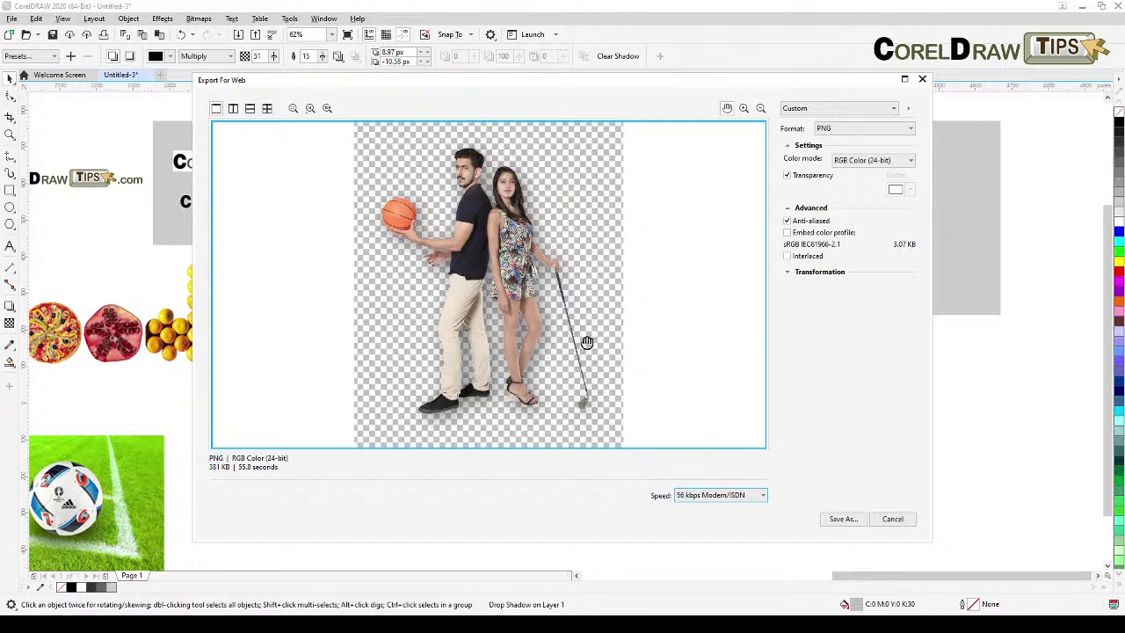
{"action": "left_click", "coordinate": [840, 519]}
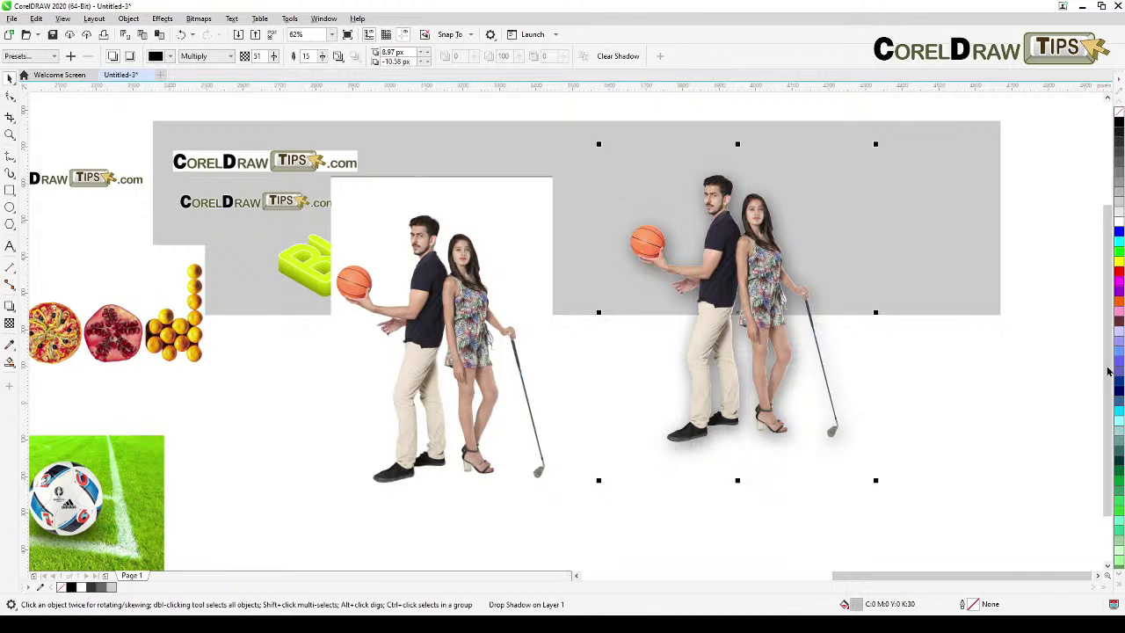
- Import shad.png at its original size and place it right of the shadowed cut-out couple, overlapping the gray rectangle's right edge
{"action": "left_click", "coordinate": [1025, 294]}
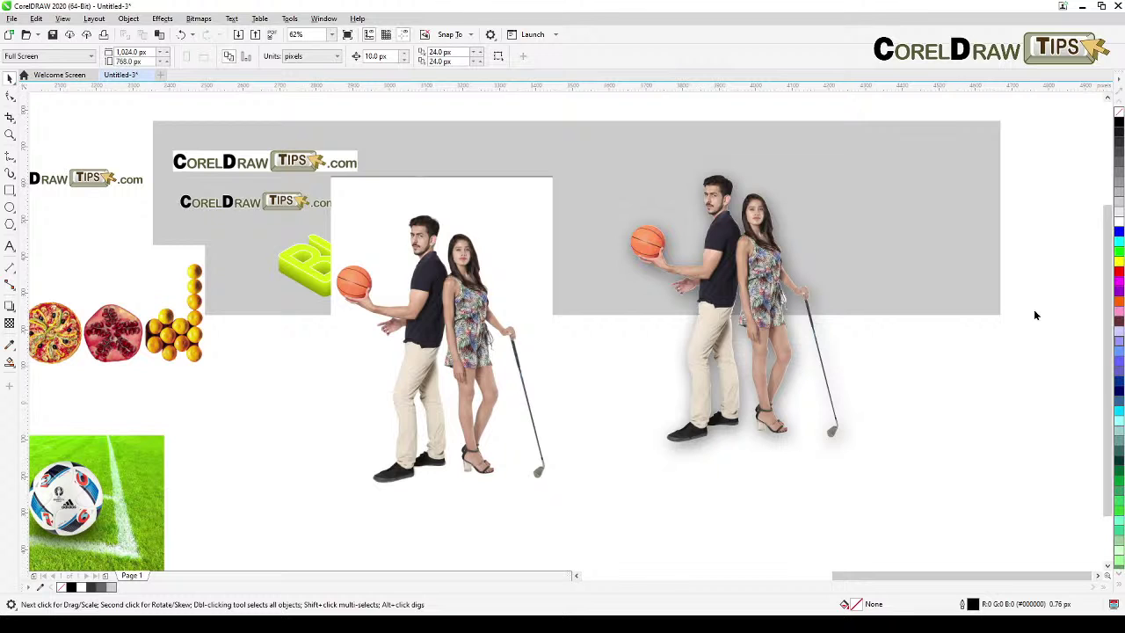
{"action": "left_click", "coordinate": [824, 155]}
{"action": "left_click_drag", "start_coordinate": [877, 317], "coordinate": [751, 313]}
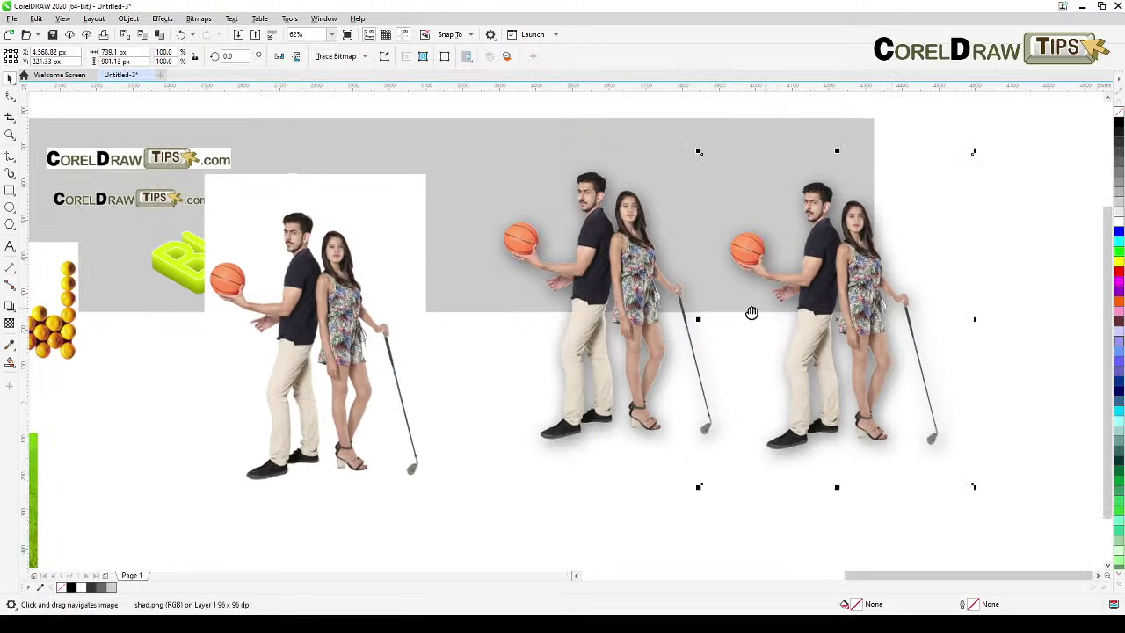
- Stretch the gray rectangle rightward and downward to about 2,895 by 1,170 px so it lies behind both shadowed couples
{"action": "scroll", "coordinate": [751, 313], "scroll_direction": "down", "scroll_amount": 3}
{"action": "left_click", "coordinate": [774, 220]}
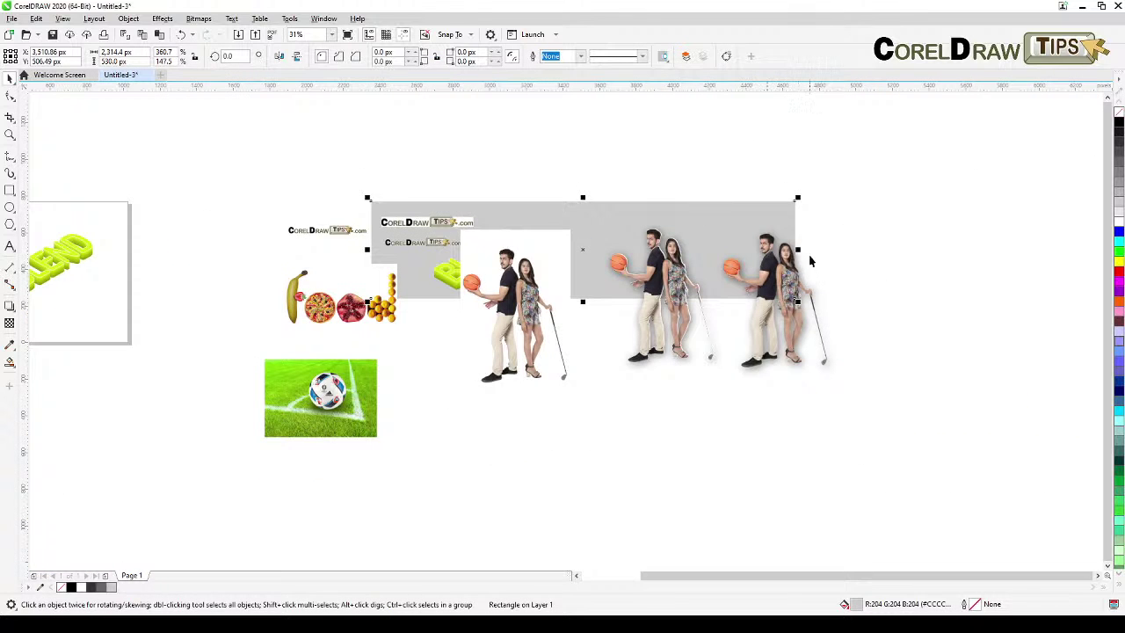
{"action": "left_click_drag", "start_coordinate": [800, 249], "coordinate": [904, 251]}
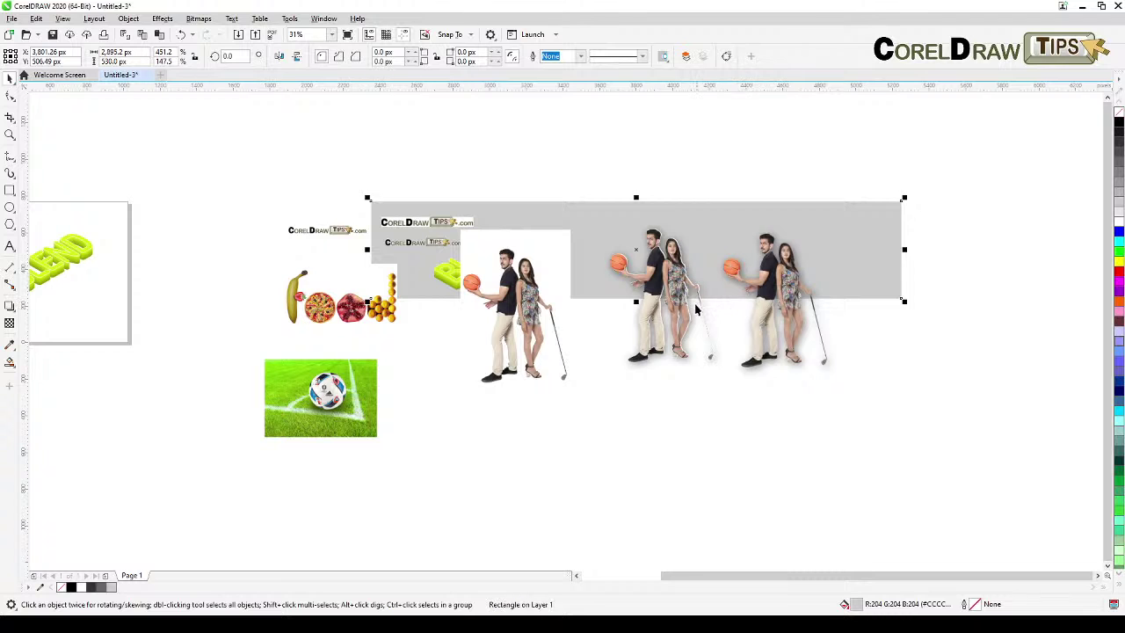
{"action": "left_click_drag", "start_coordinate": [636, 301], "coordinate": [635, 414]}
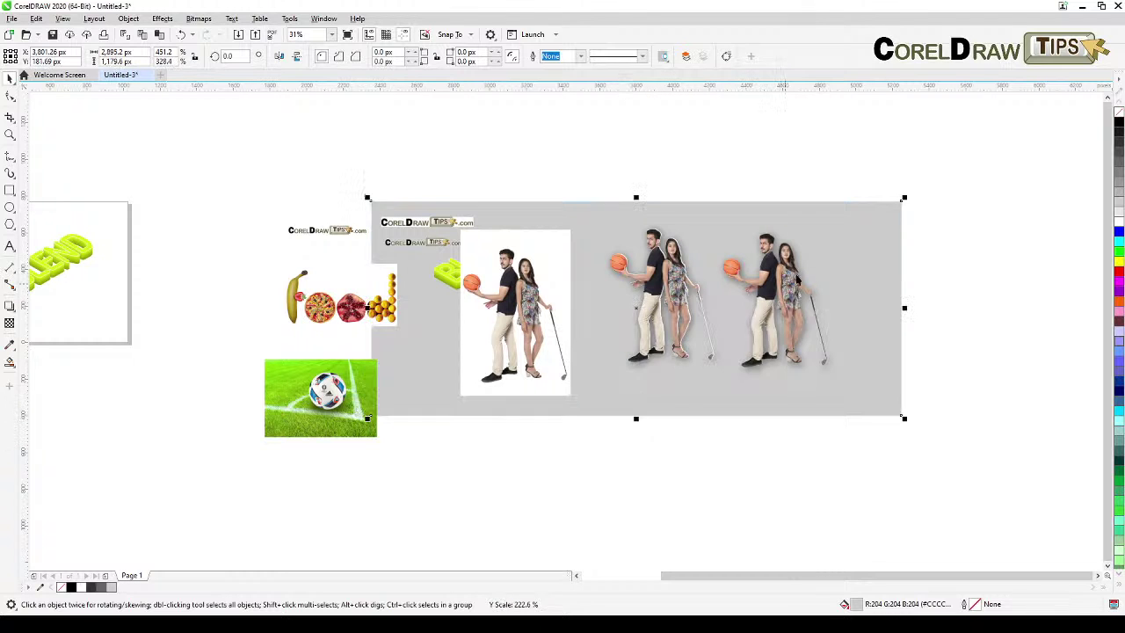
- Compare the imported shad.png bitmap with the shadowed vector cut-out in Wireframe view and return to Enhanced view
{"action": "scroll", "coordinate": [798, 276], "scroll_direction": "up", "scroll_amount": 2}
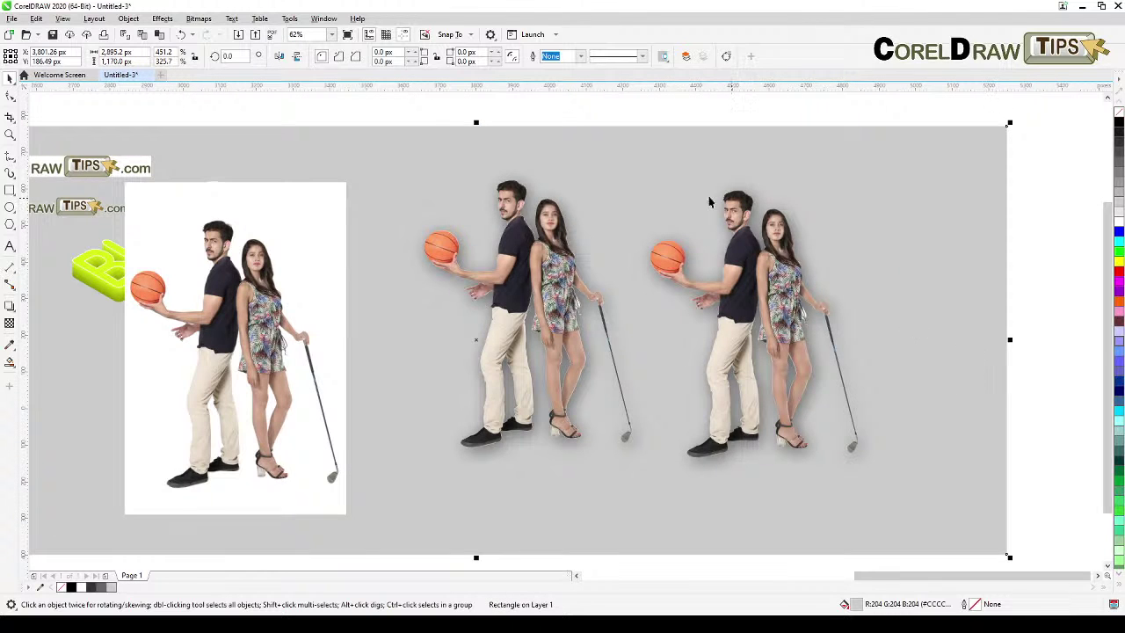
{"action": "left_click", "coordinate": [789, 298]}
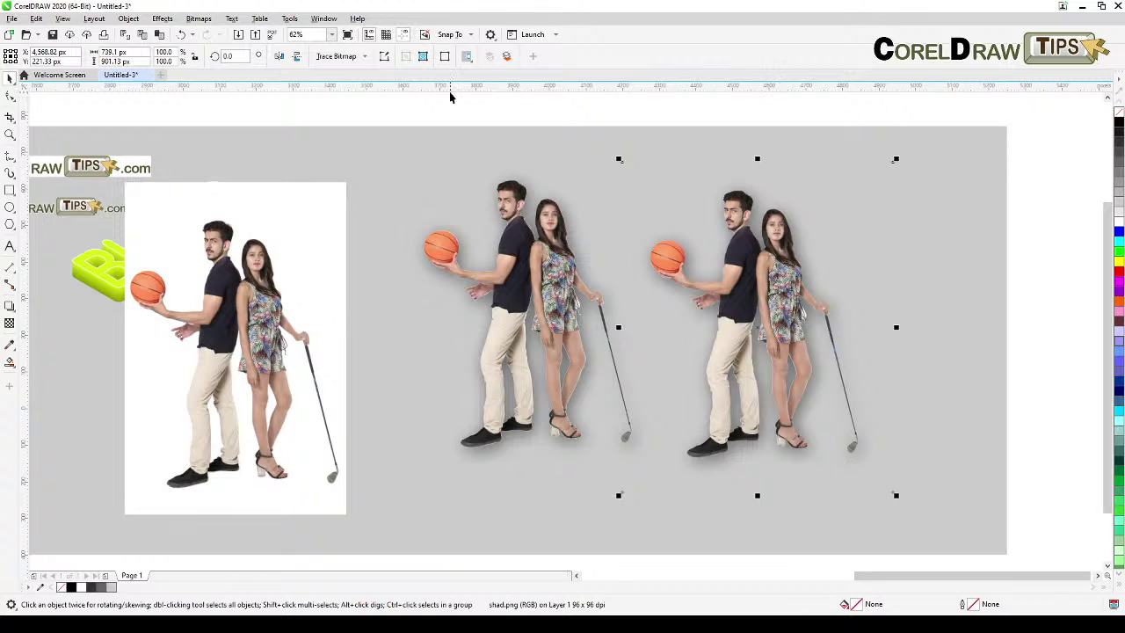
{"action": "left_click", "coordinate": [63, 19]}
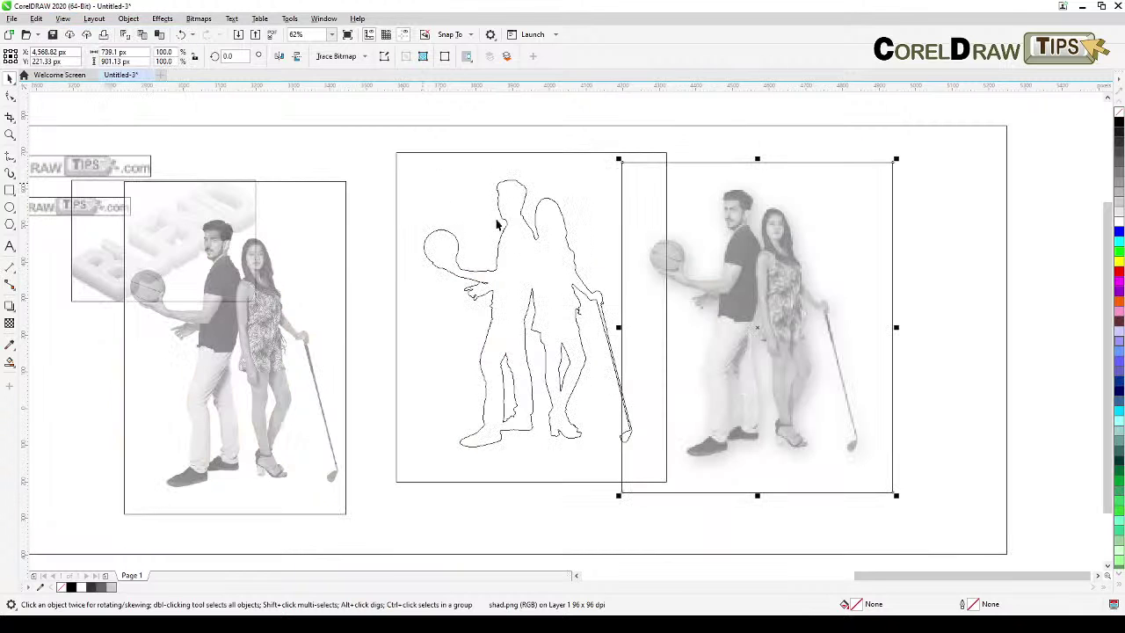
{"action": "left_click", "coordinate": [78, 36]}
{"action": "left_click", "coordinate": [772, 289]}
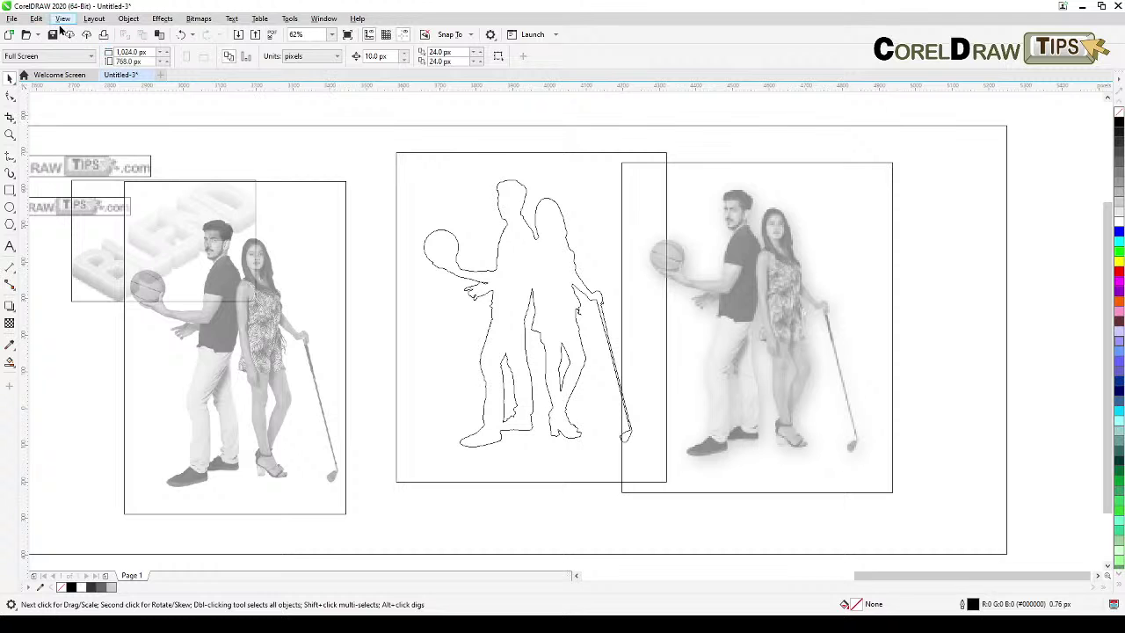
{"action": "left_click", "coordinate": [63, 18]}
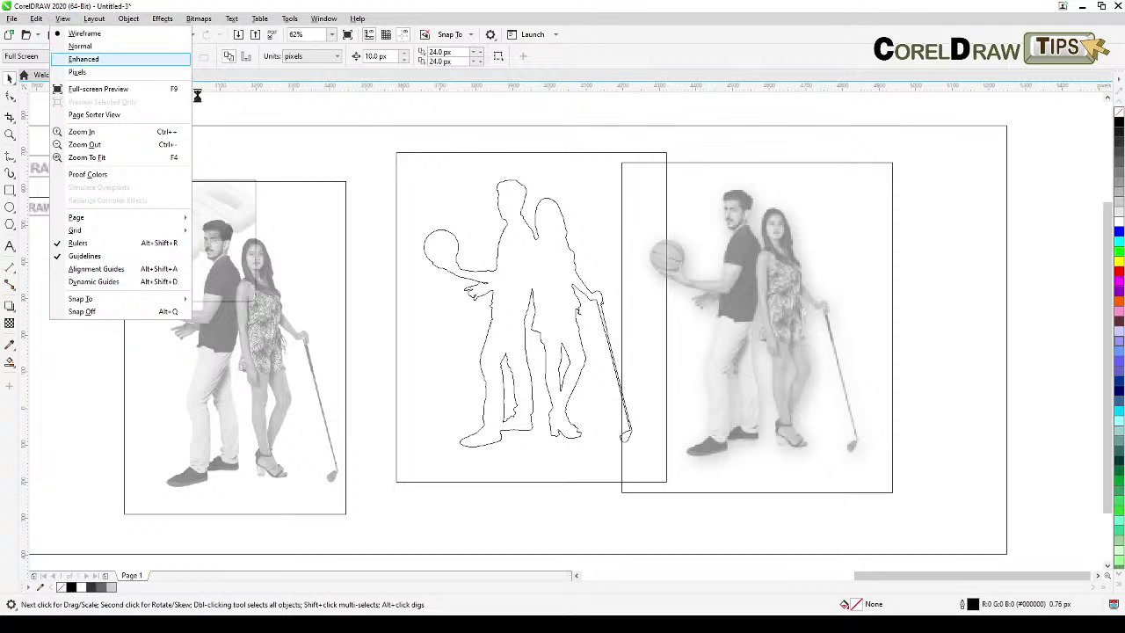
{"action": "left_click", "coordinate": [84, 59]}
- Draw a perfect circle about 194 px in diameter over the soccer ball in the grass photo
{"action": "scroll", "coordinate": [427, 314], "scroll_direction": "down", "scroll_amount": 2}
{"action": "left_click_drag", "start_coordinate": [427, 314], "coordinate": [647, 261]}
{"action": "key", "text": "h"}
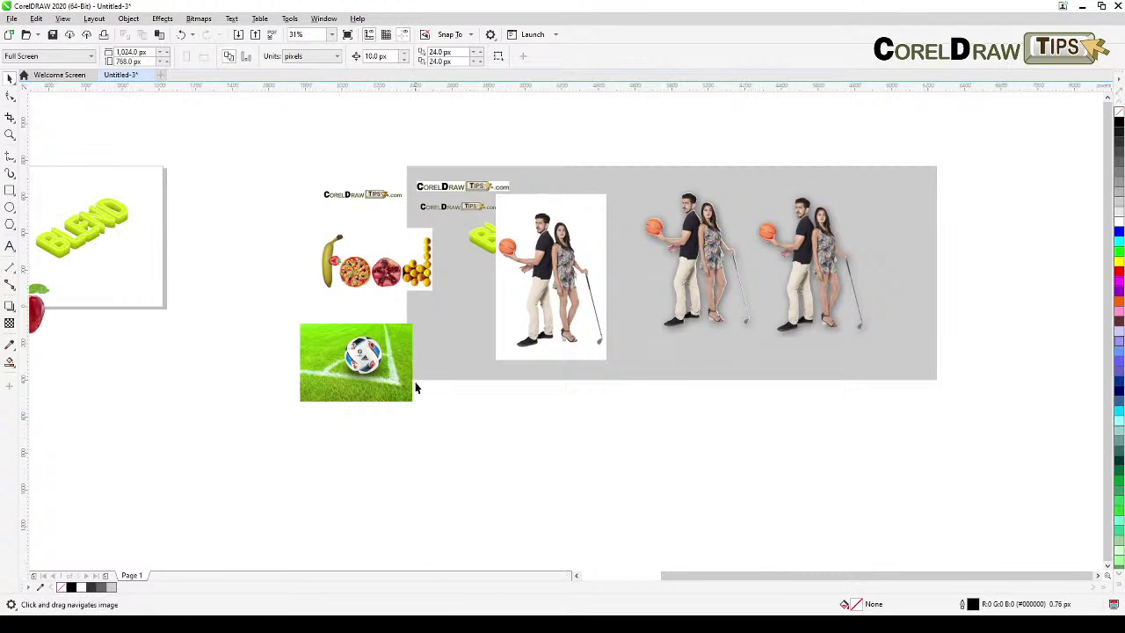
{"action": "scroll", "coordinate": [416, 382], "scroll_direction": "up", "scroll_amount": 2}
{"action": "left_click_drag", "start_coordinate": [416, 383], "coordinate": [558, 395]}
{"action": "scroll", "coordinate": [399, 382], "scroll_direction": "up", "scroll_amount": 2}
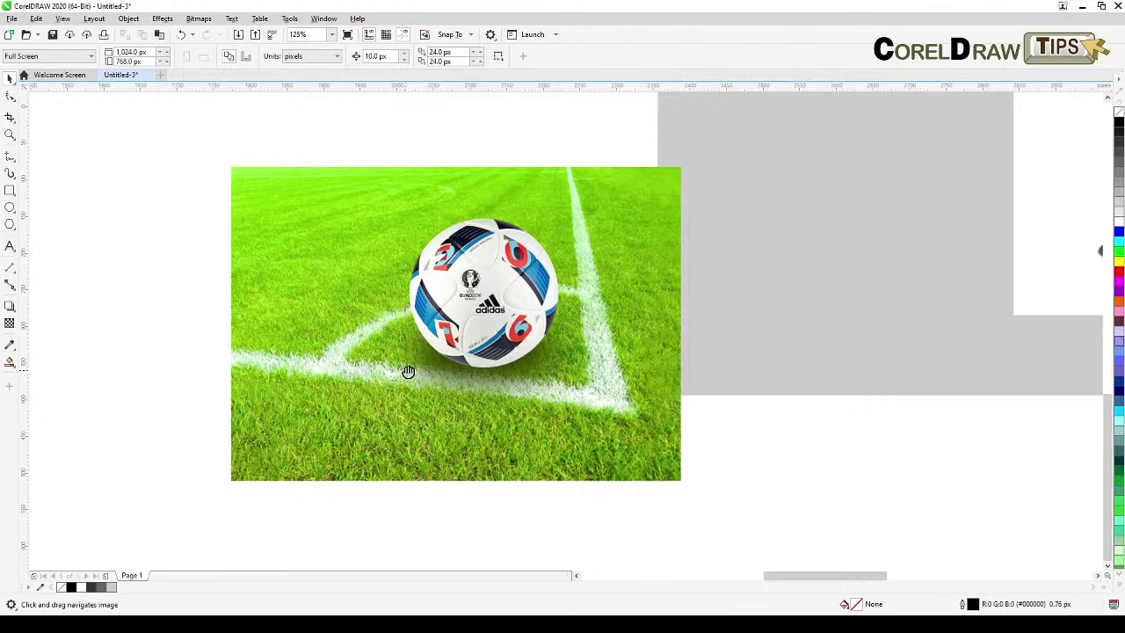
{"action": "left_click_drag", "start_coordinate": [442, 368], "coordinate": [450, 356]}
{"action": "left_click_drag", "start_coordinate": [511, 327], "coordinate": [572, 312]}
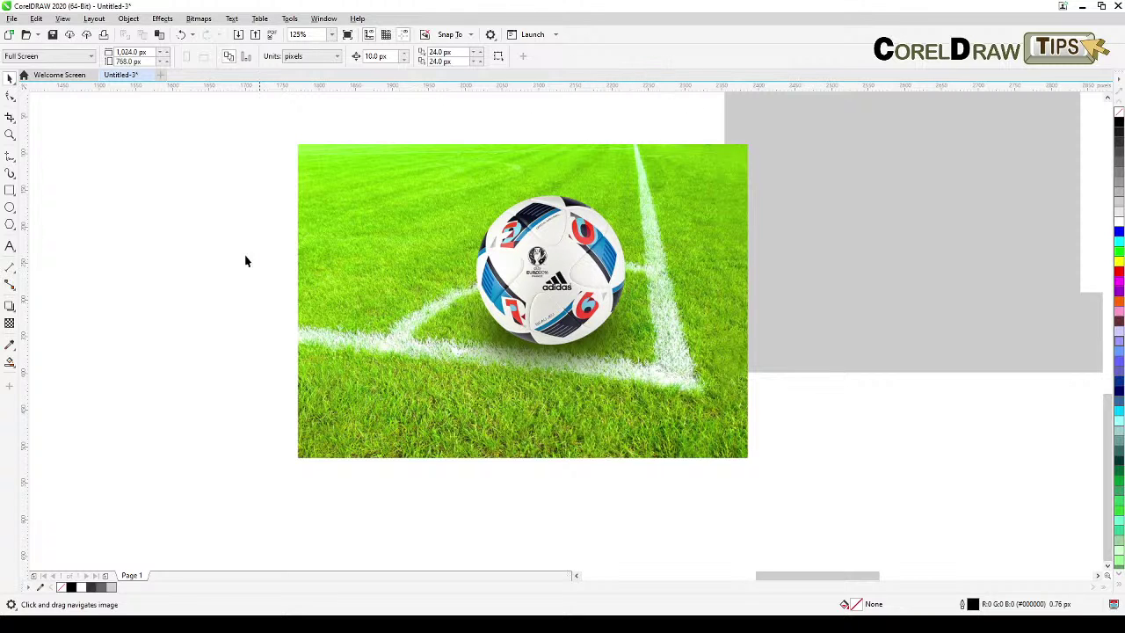
{"action": "left_click", "coordinate": [9, 208]}
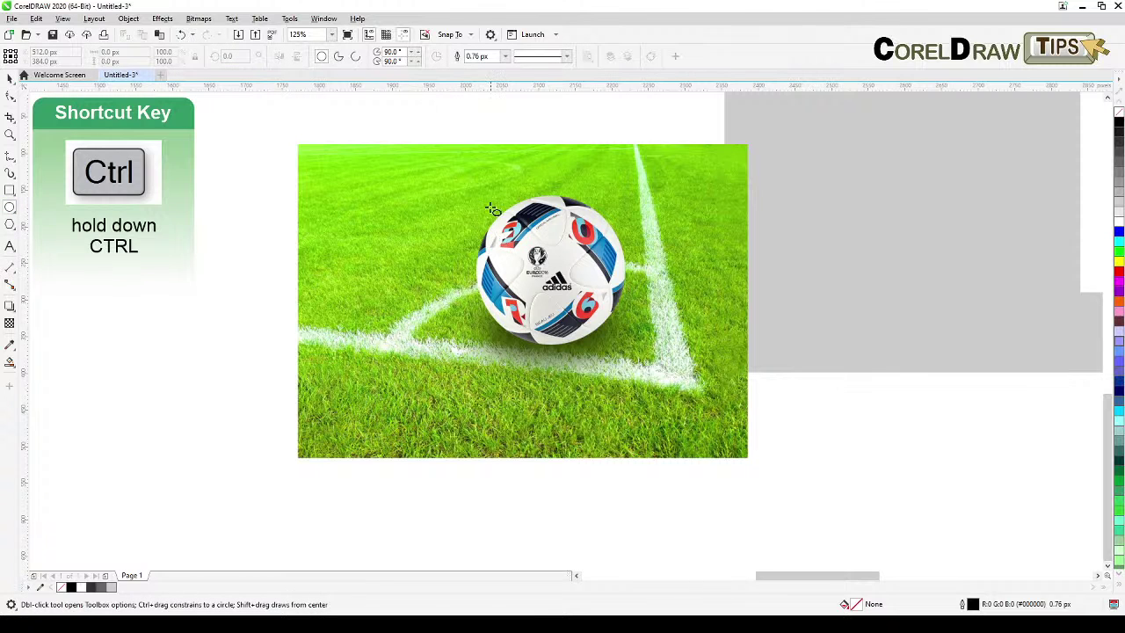
{"action": "left_click_drag", "start_coordinate": [486, 203], "coordinate": [615, 347]}
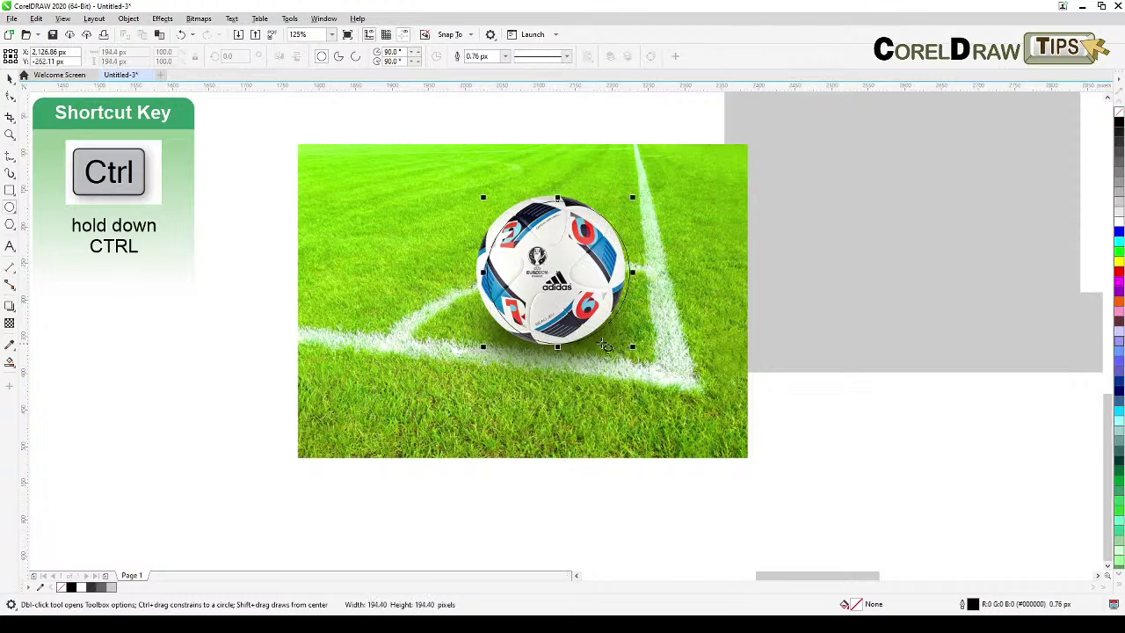
- Reposition the circle over the soccer ball and enlarge it to about 200 px in diameter to match the ball's outline
{"action": "scroll", "coordinate": [567, 293], "scroll_direction": "up", "scroll_amount": 2}
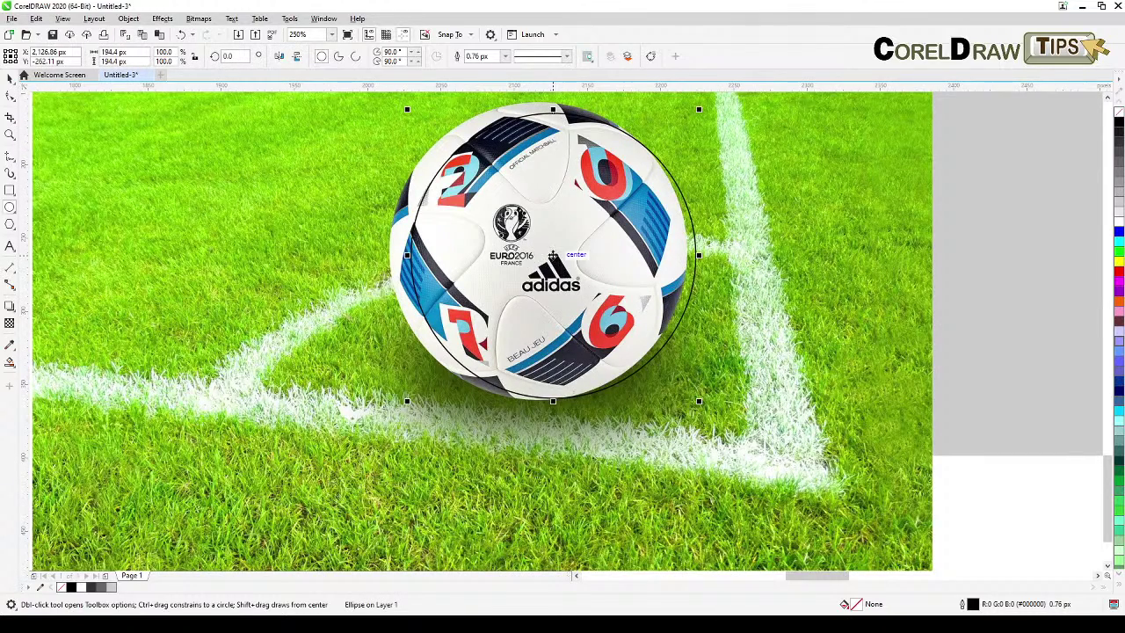
{"action": "key", "text": "space"}
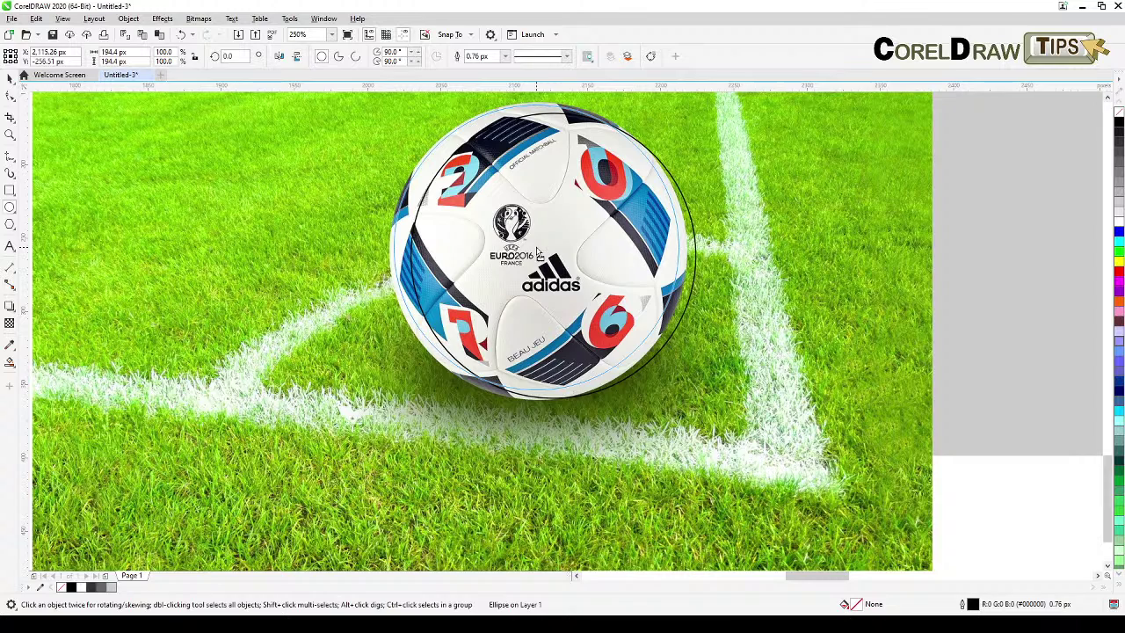
{"action": "left_click_drag", "start_coordinate": [538, 252], "coordinate": [538, 253]}
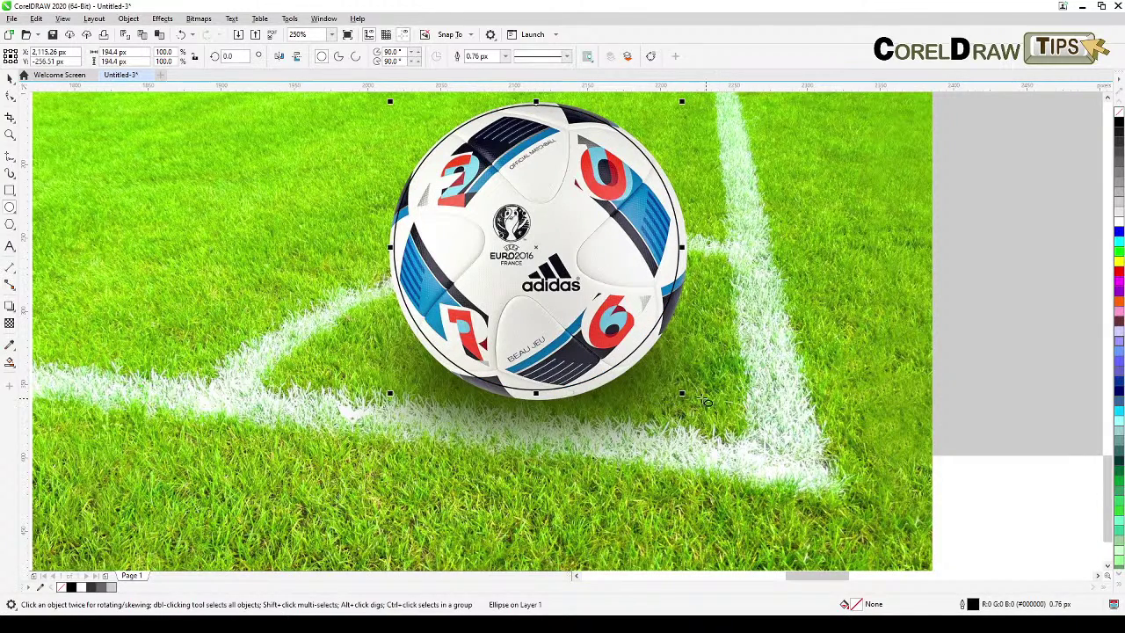
{"action": "left_click_drag", "start_coordinate": [683, 395], "coordinate": [689, 400]}
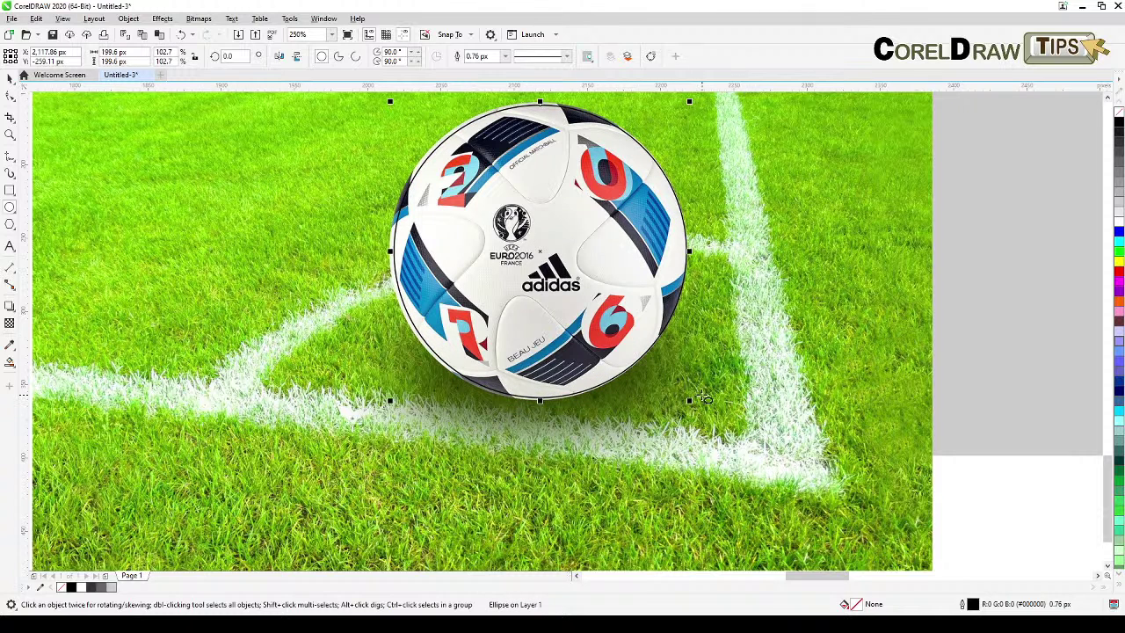
{"action": "key", "text": "Left"}
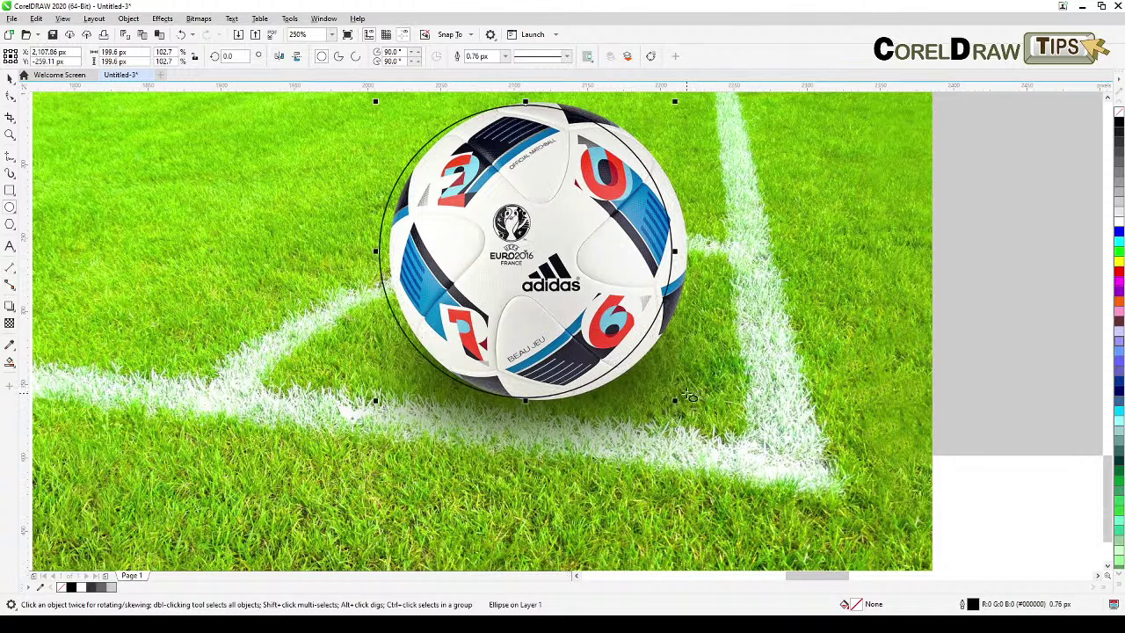
{"action": "left_click", "coordinate": [10, 78]}
{"action": "left_click_drag", "start_coordinate": [526, 267], "coordinate": [538, 249]}
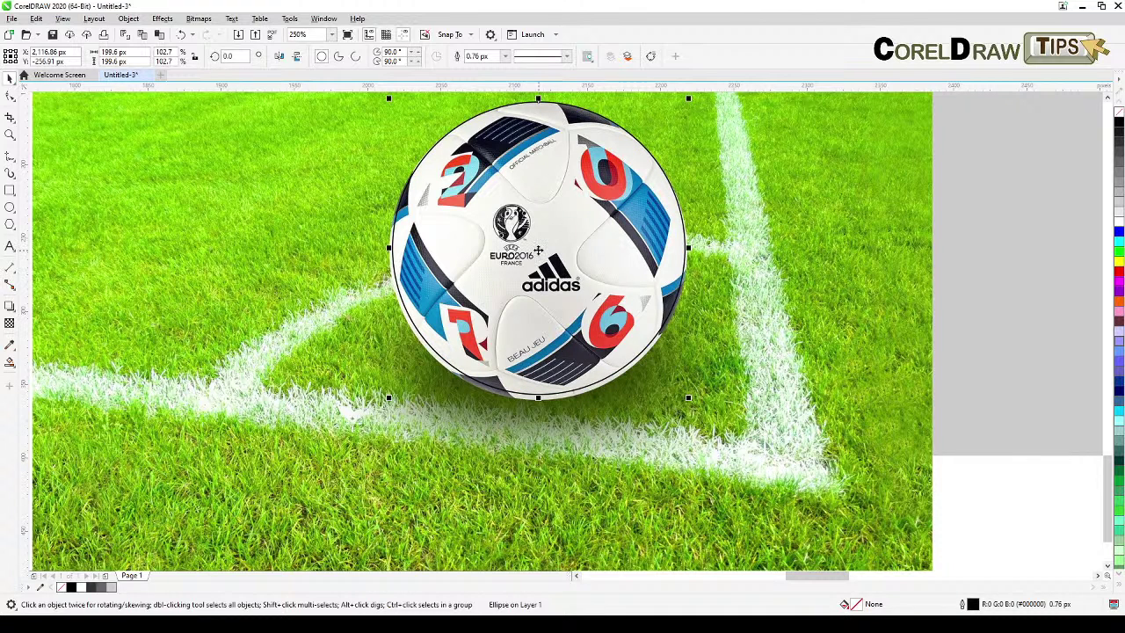
- Deselect everything and set the document's nudge distance to 1 px
{"action": "left_click", "coordinate": [1043, 535]}
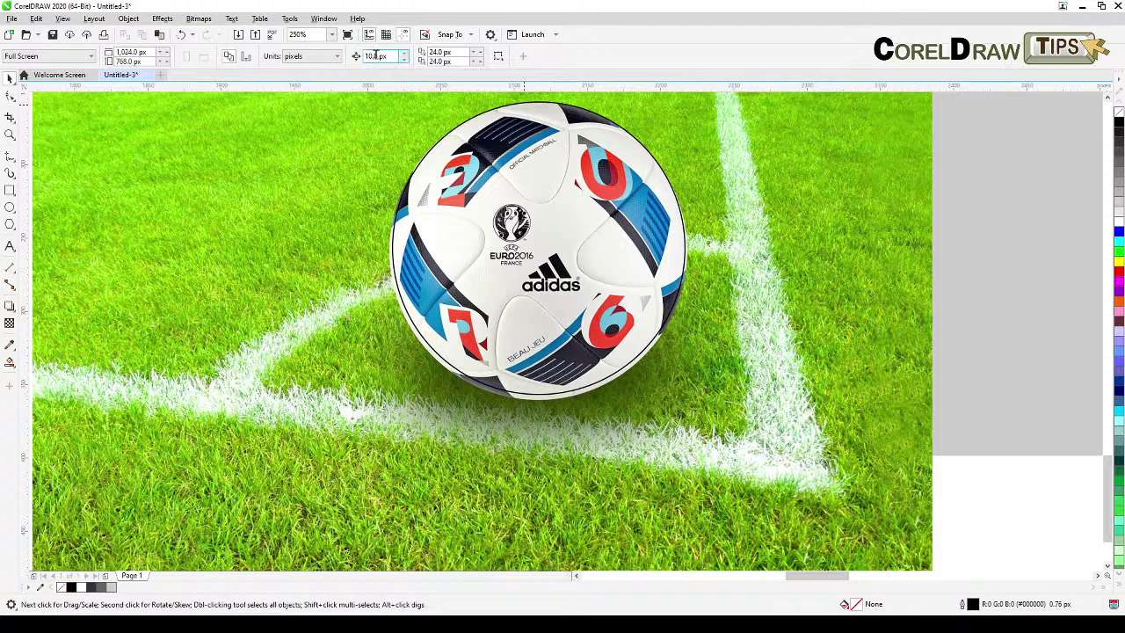
{"action": "left_click", "coordinate": [496, 187]}
{"action": "left_click", "coordinate": [1019, 515]}
{"action": "double_click", "coordinate": [378, 55]}
{"action": "type", "text": "1"}
{"action": "key", "text": "Return"}
- Select the circle around the soccer ball and nudge it down 2 px to align with the ball's edge
{"action": "left_click", "coordinate": [450, 211]}
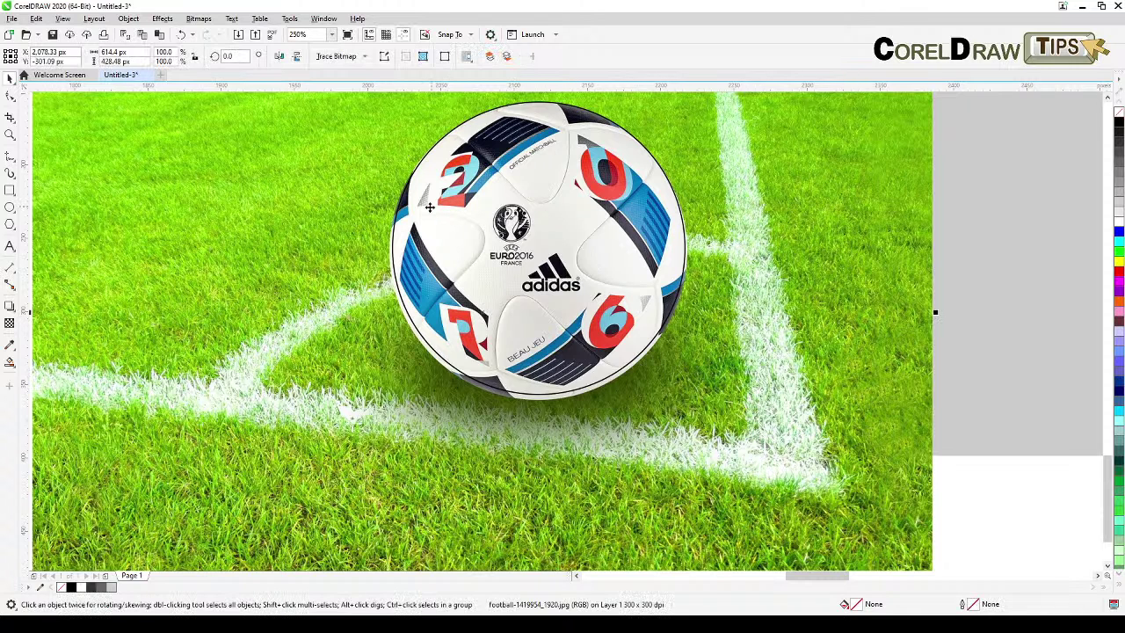
{"action": "left_click", "coordinate": [390, 269]}
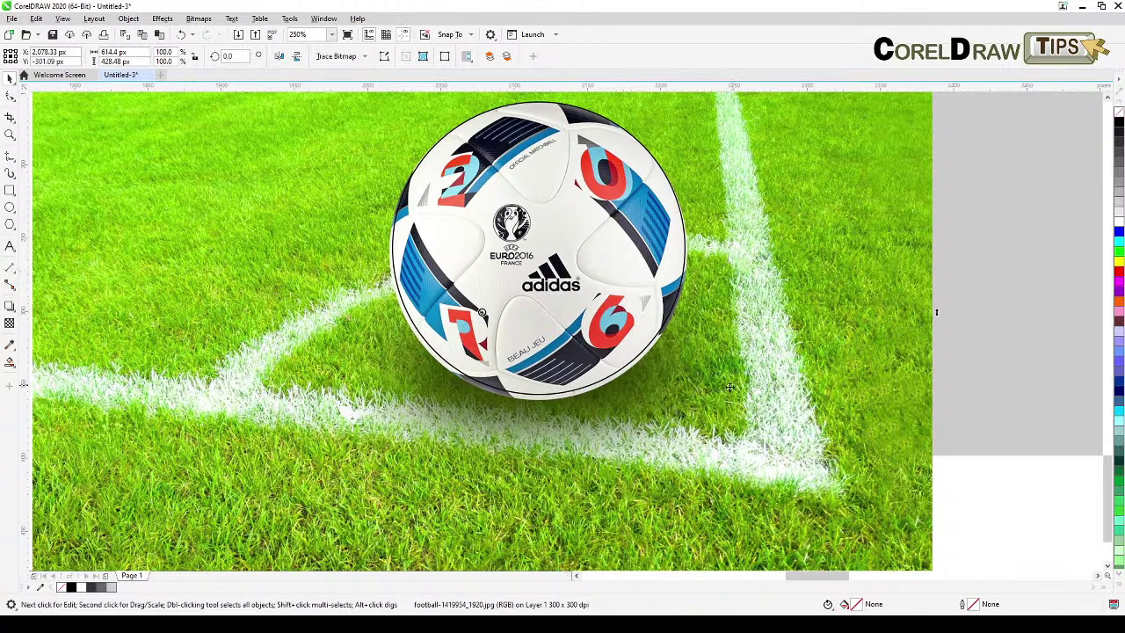
{"action": "left_click", "coordinate": [959, 494]}
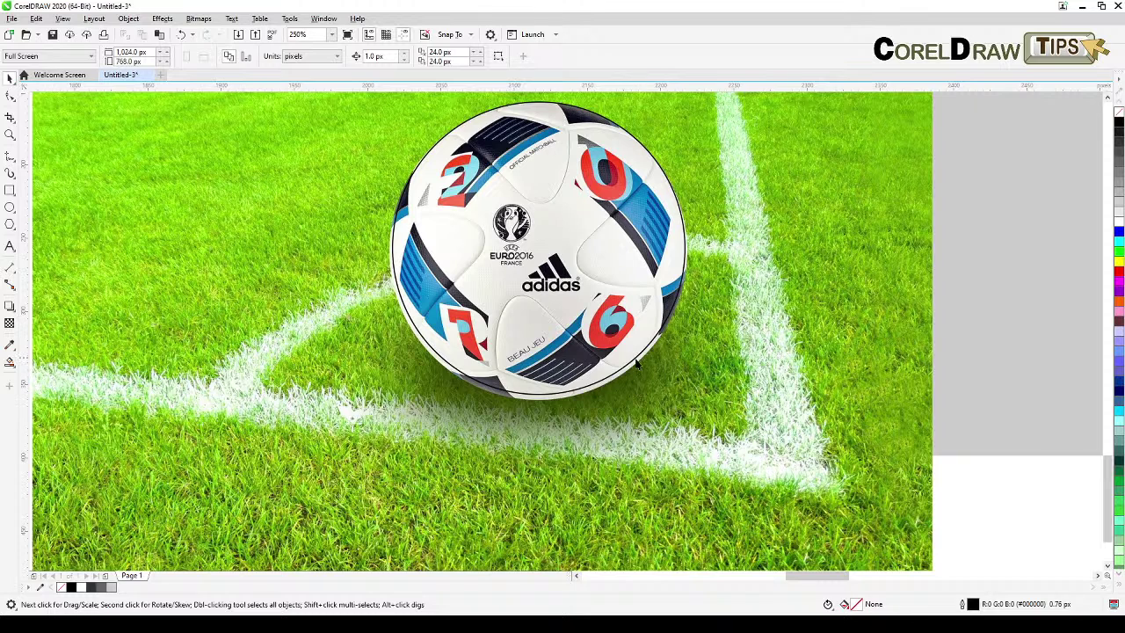
{"action": "left_click", "coordinate": [636, 358]}
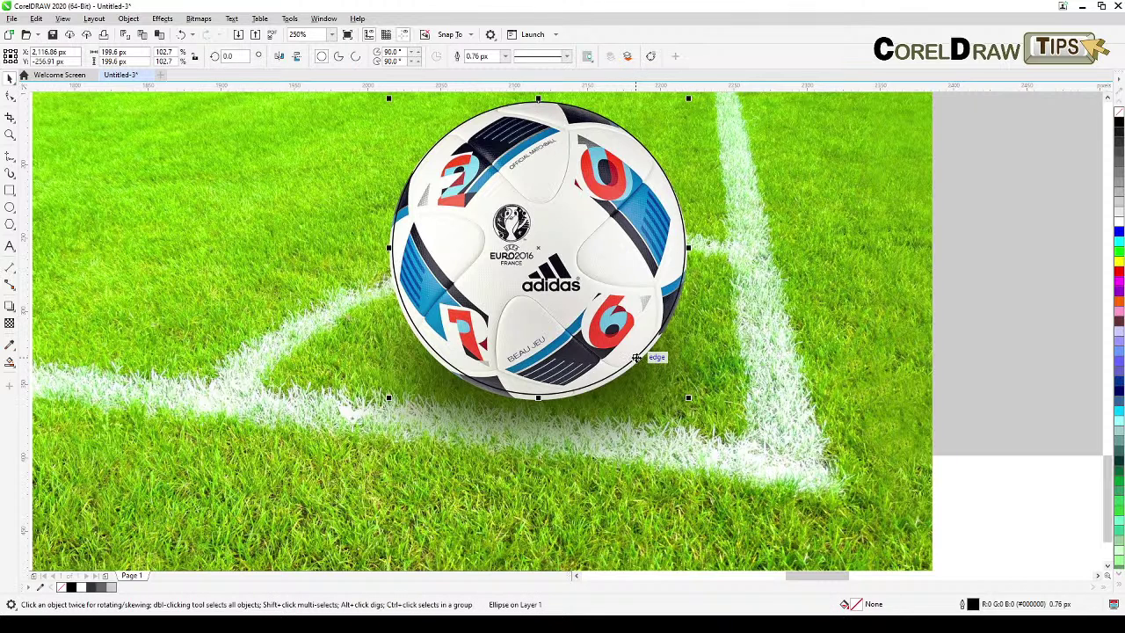
{"action": "key", "text": "Down"}
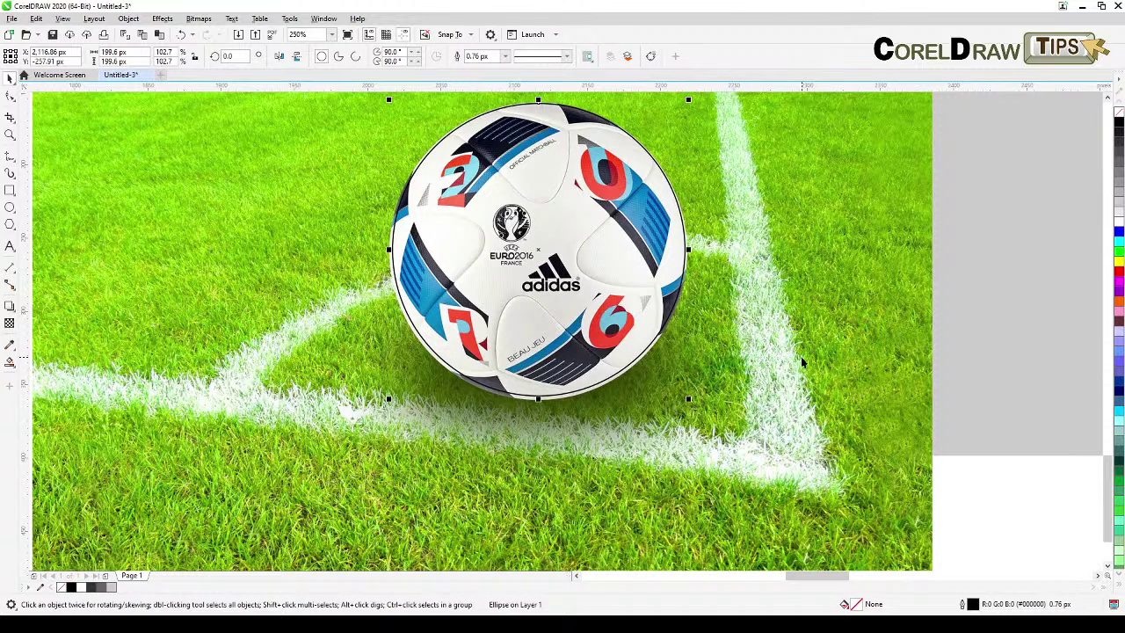
{"action": "key", "text": "Down"}
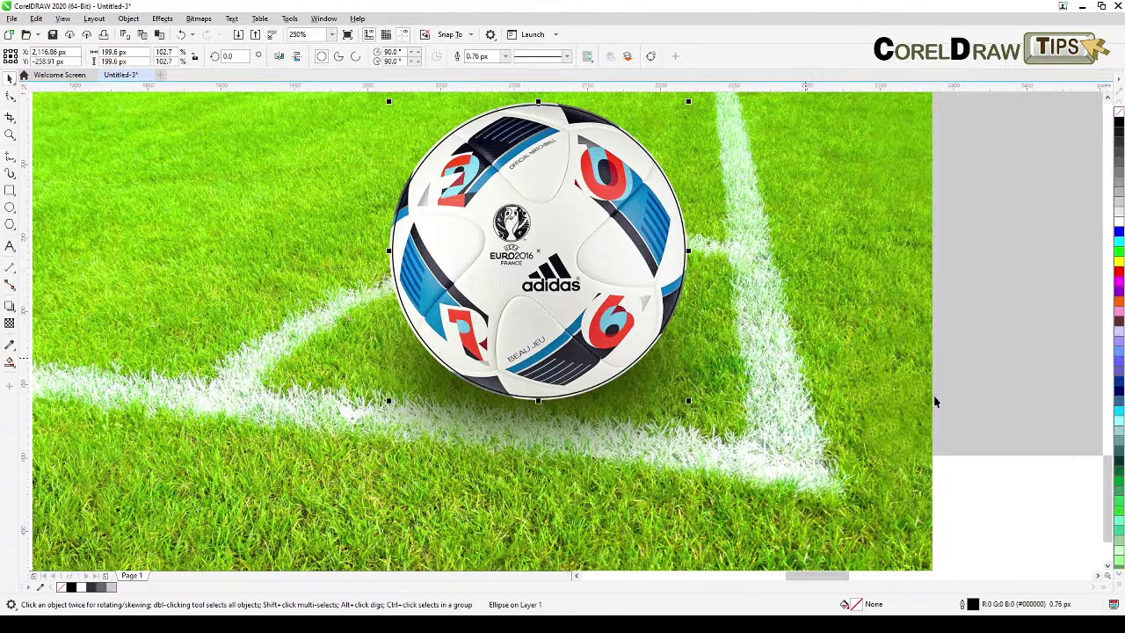
{"action": "left_click", "coordinate": [1054, 518]}
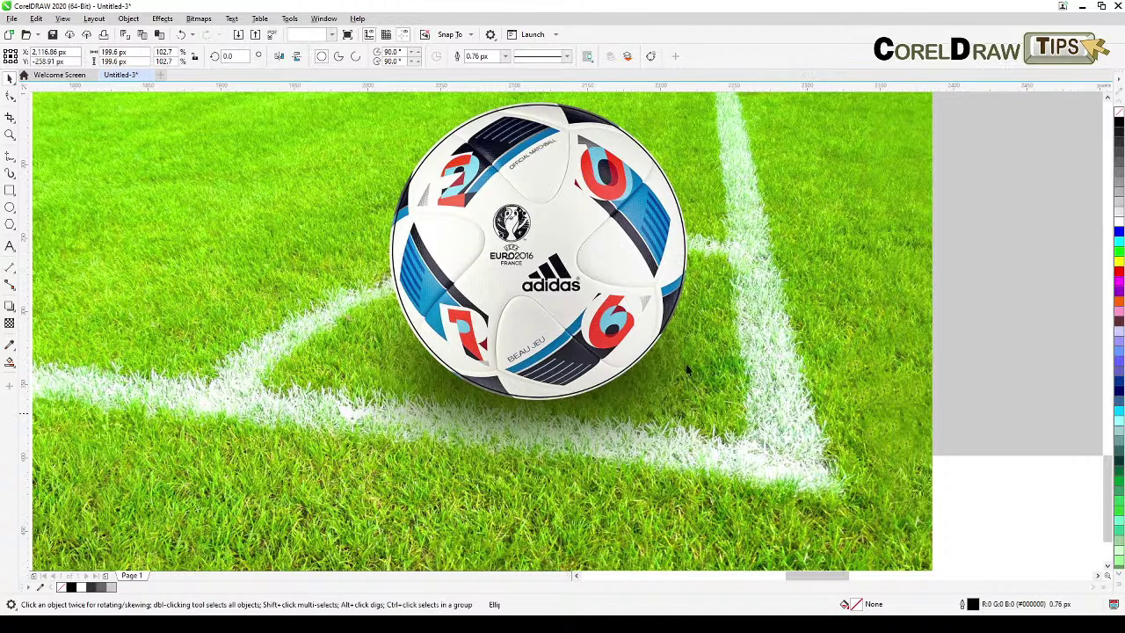
- PowerClip the grass photo inside the circle so only the soccer ball remains
{"action": "left_click", "coordinate": [736, 268]}
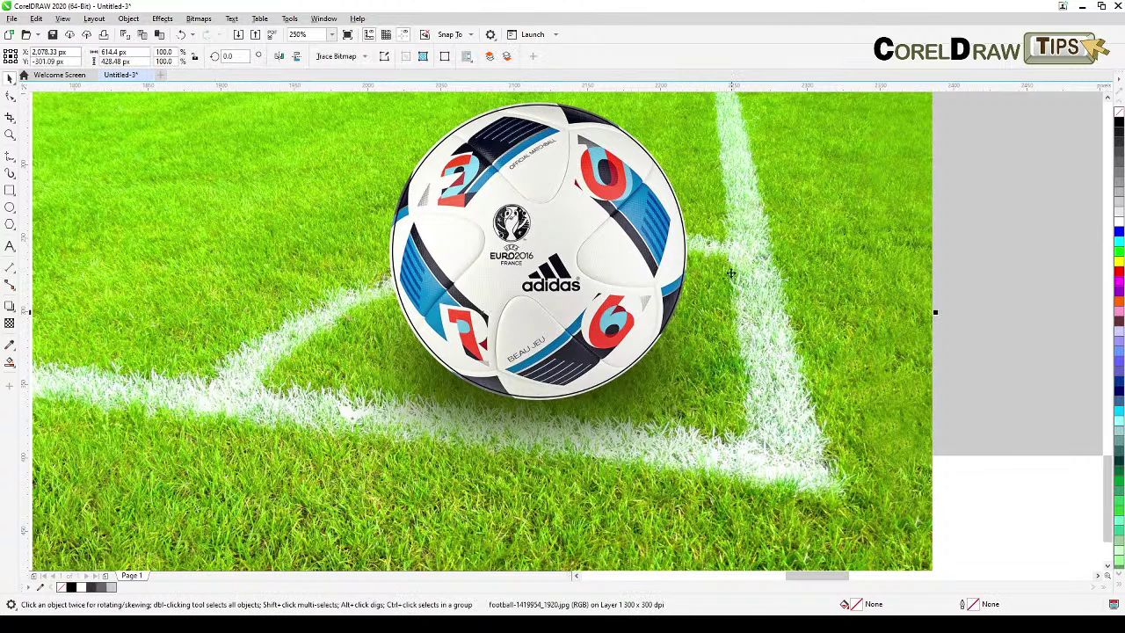
{"action": "left_click", "coordinate": [128, 19]}
{"action": "mouse_move", "coordinate": [146, 66]}
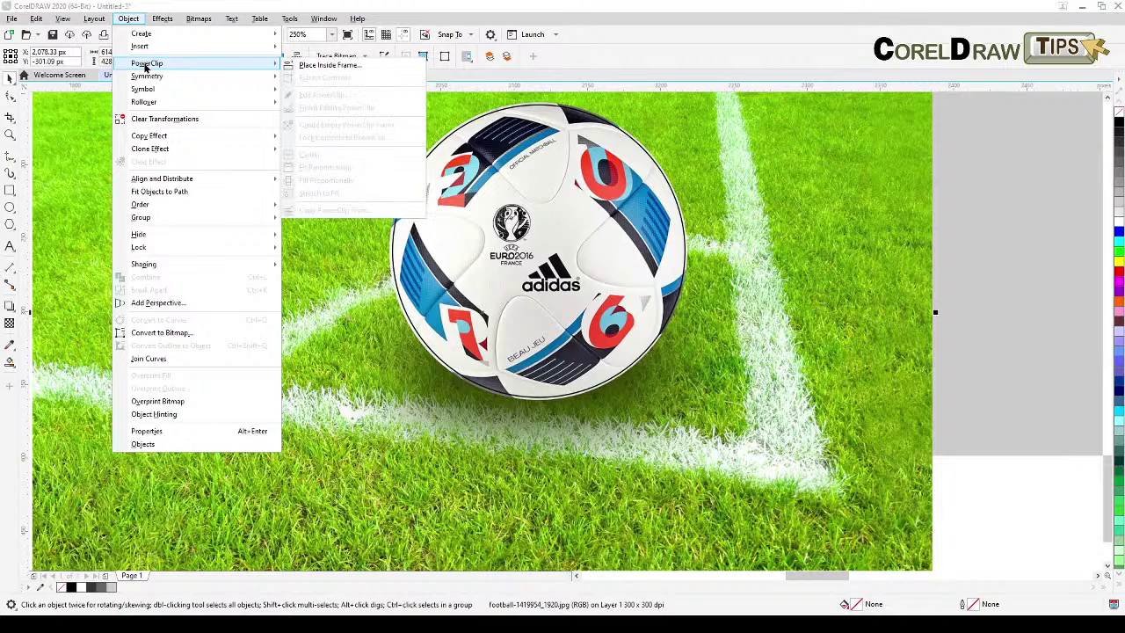
{"action": "left_click", "coordinate": [331, 66]}
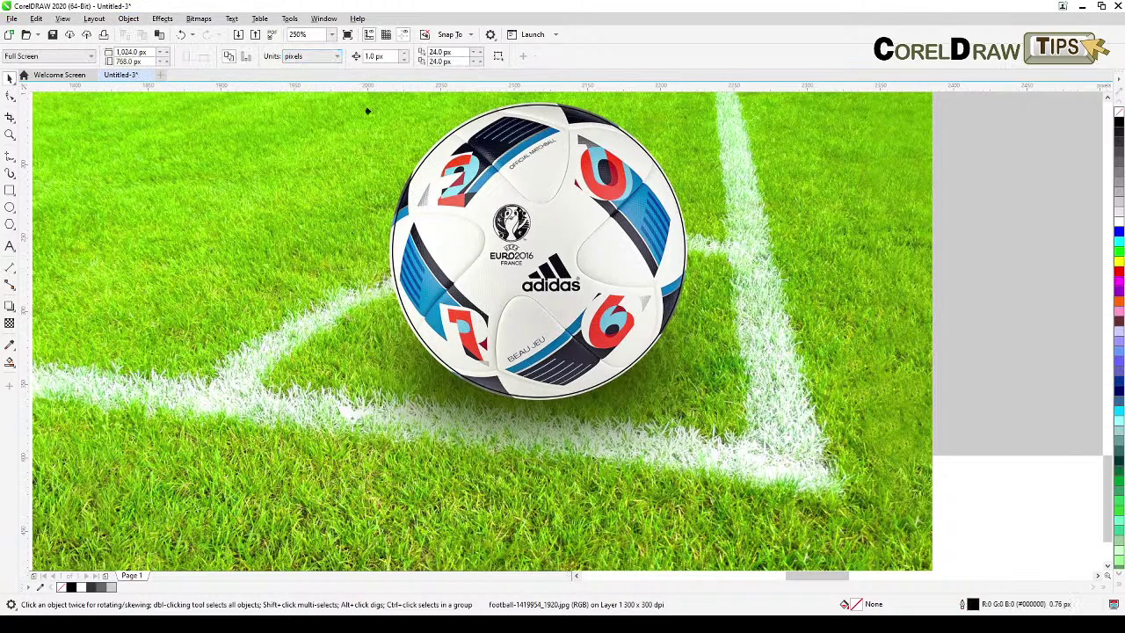
{"action": "left_click", "coordinate": [422, 155]}
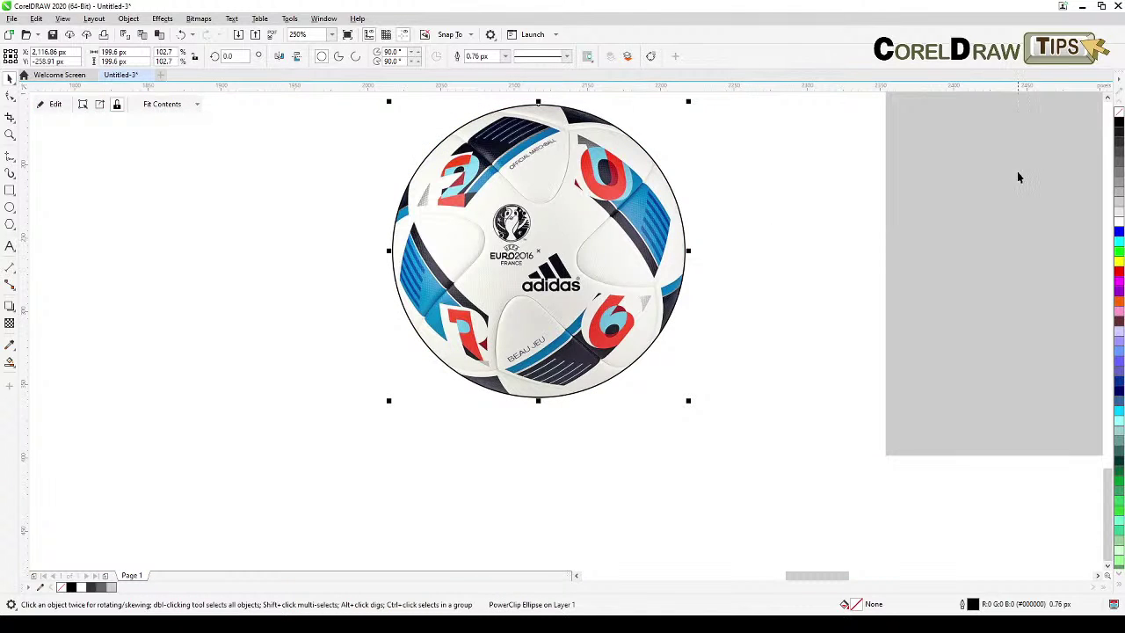
- Remove the clipped ball's outline and move the ball onto the lower-left area of the gray rectangle
{"action": "right_click", "coordinate": [1118, 119]}
{"action": "left_click", "coordinate": [839, 220]}
{"action": "scroll", "coordinate": [700, 223], "scroll_direction": "down", "scroll_amount": 2}
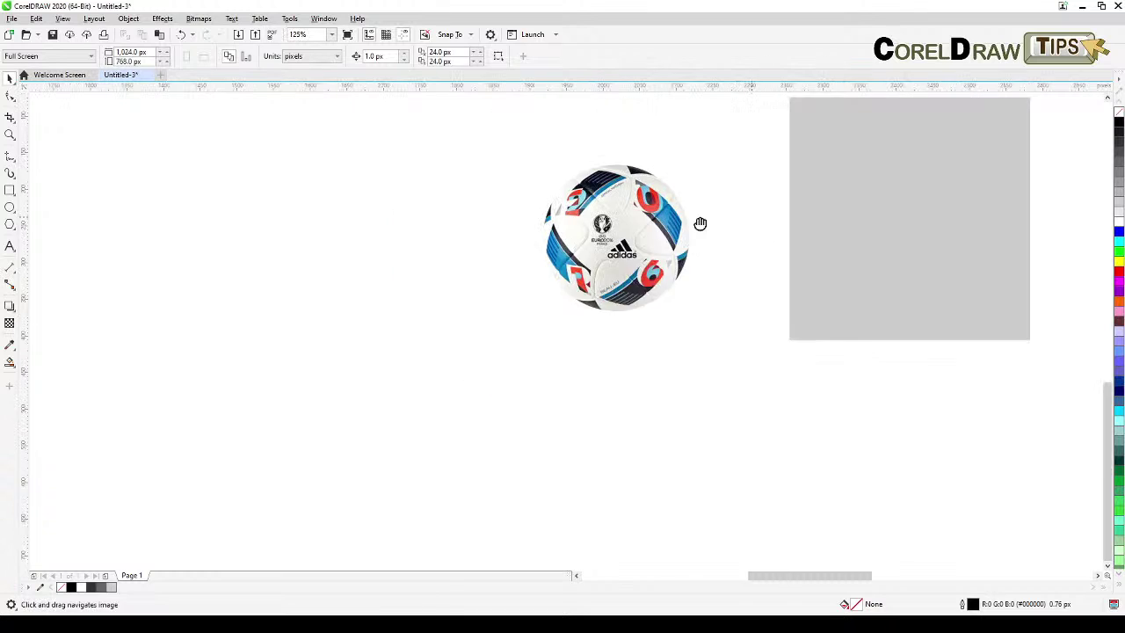
{"action": "left_click_drag", "start_coordinate": [700, 223], "coordinate": [732, 234]}
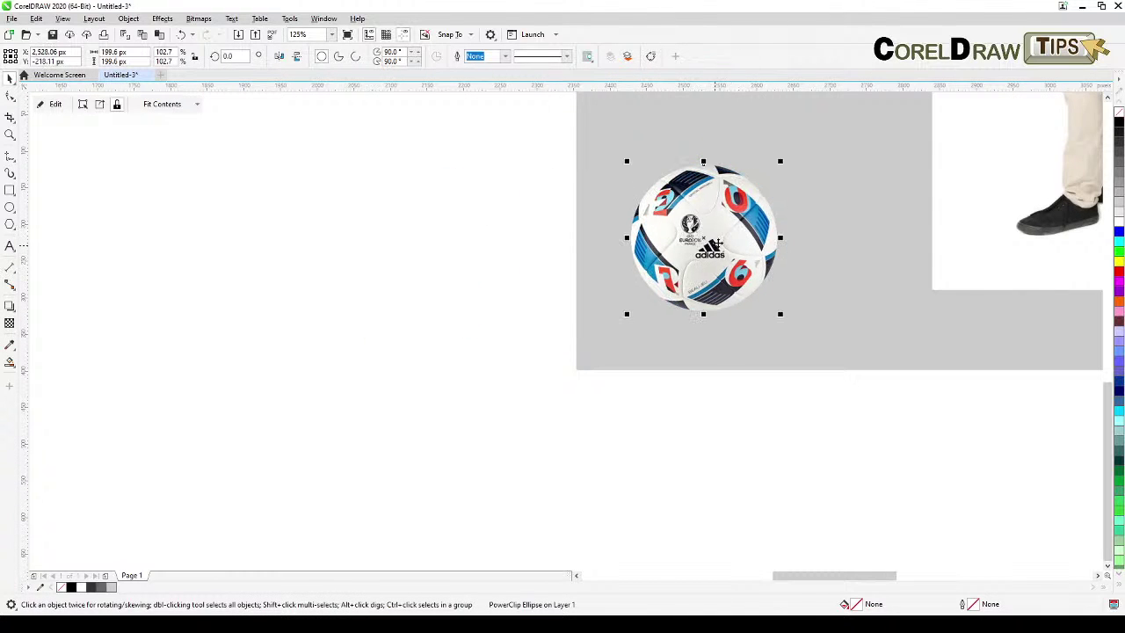
- Export the clipped ball for the web as ball.png, a 24-bit RGB PNG with transparency
{"action": "left_click", "coordinate": [14, 20]}
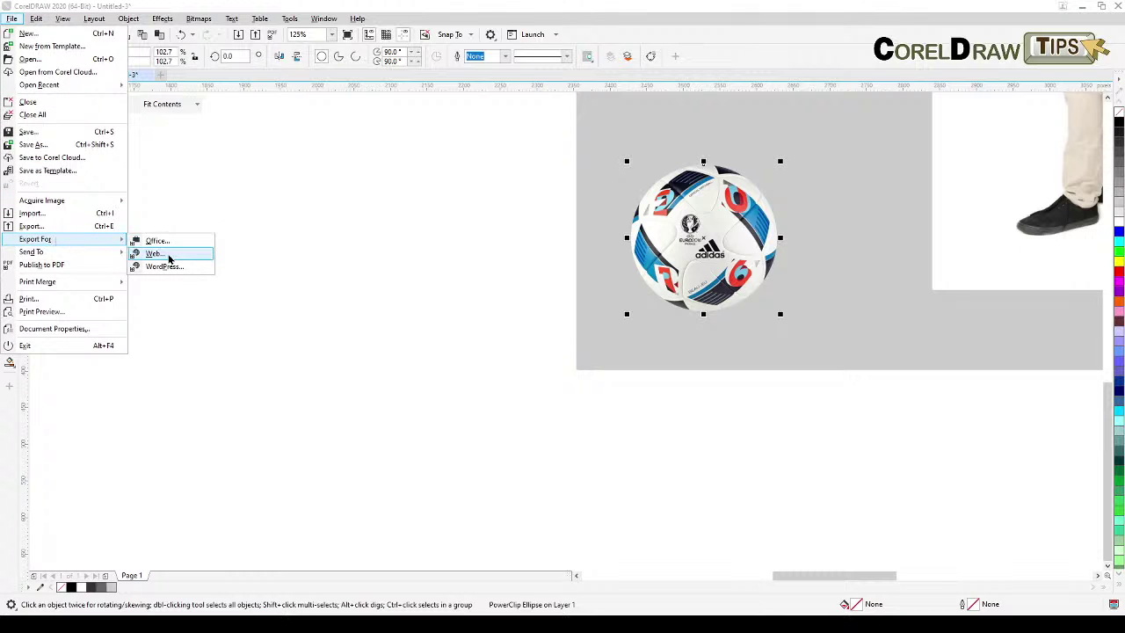
{"action": "left_click", "coordinate": [493, 285]}
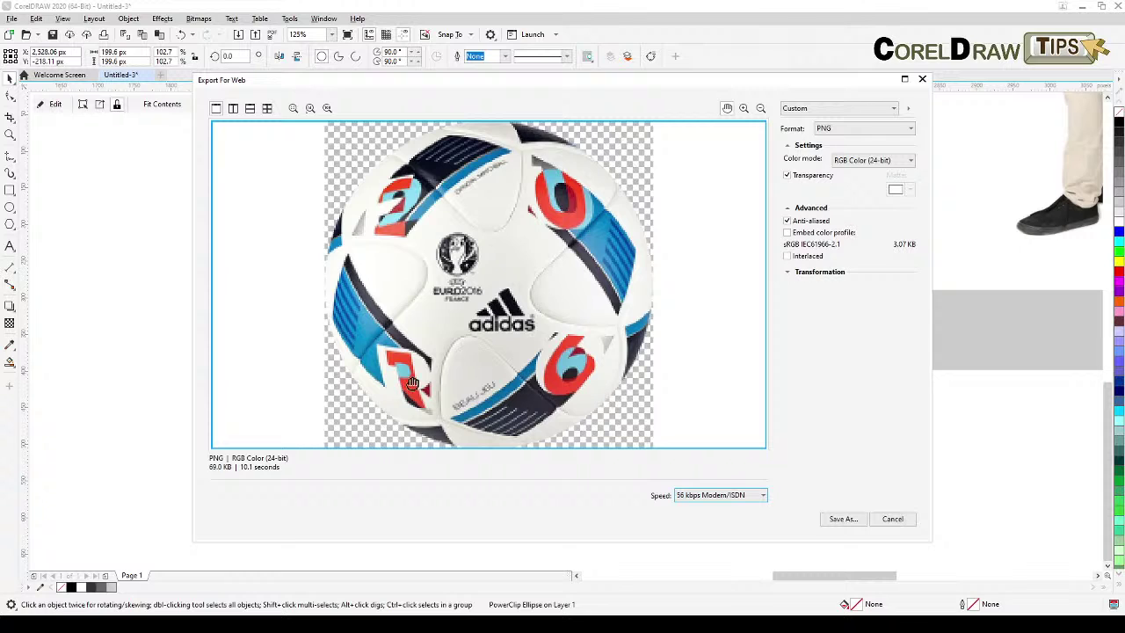
{"action": "left_click", "coordinate": [842, 519]}
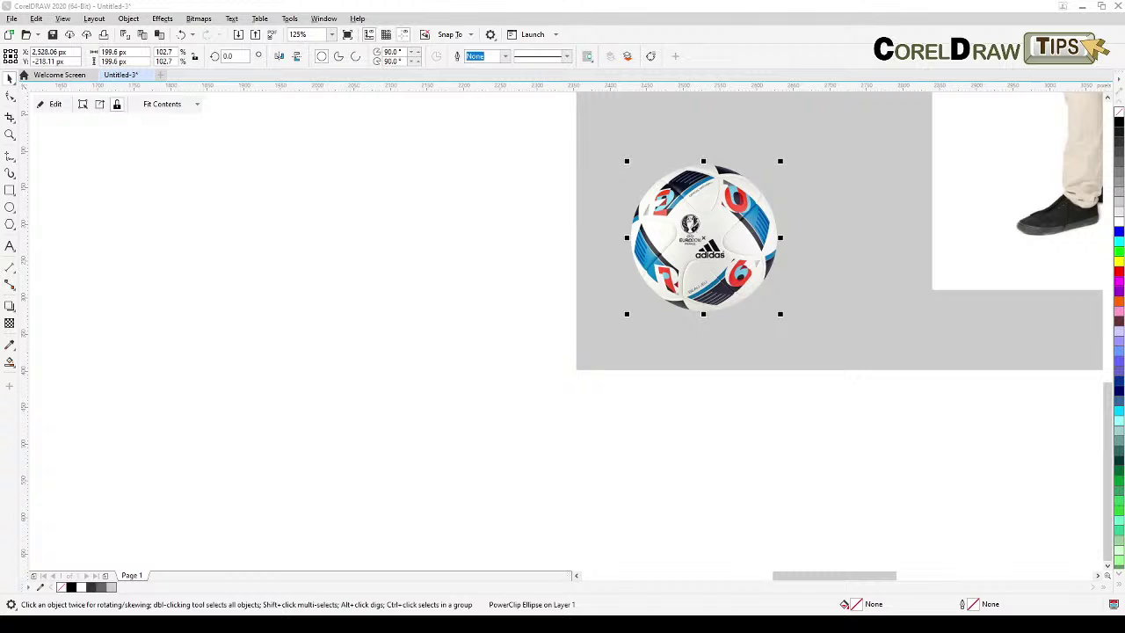
- Import ball.png at its original size and place it right of the clipped ball, overlapping the white couple photo's edge
{"action": "left_click", "coordinate": [441, 289]}
{"action": "left_click_drag", "start_coordinate": [535, 286], "coordinate": [275, 327]}
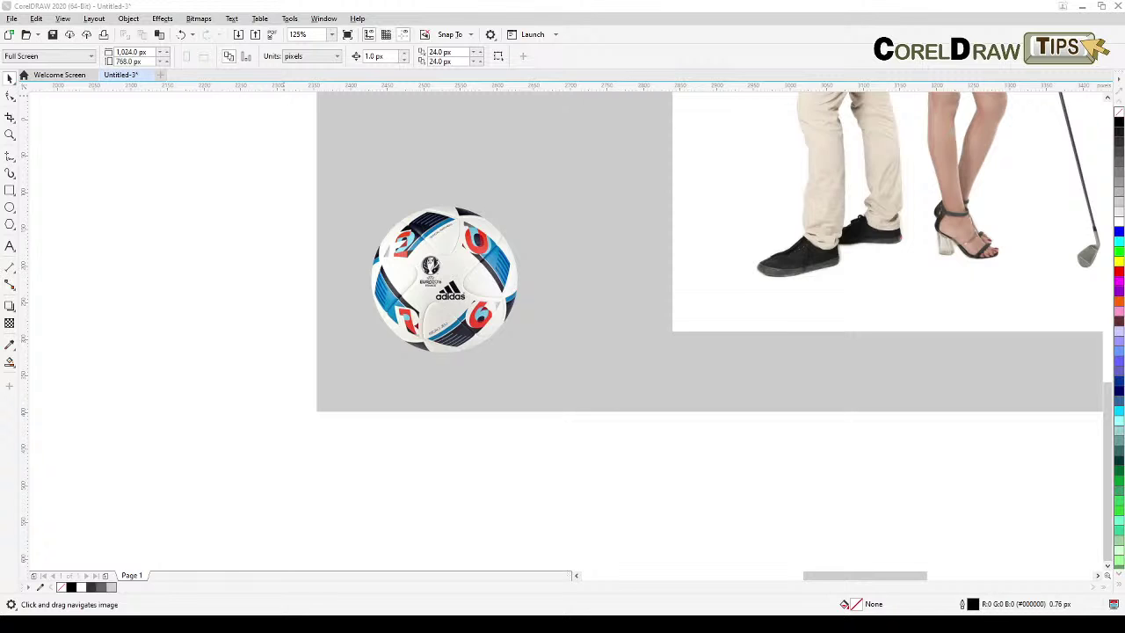
{"action": "left_click", "coordinate": [549, 195]}
{"action": "left_click_drag", "start_coordinate": [644, 331], "coordinate": [631, 359]}
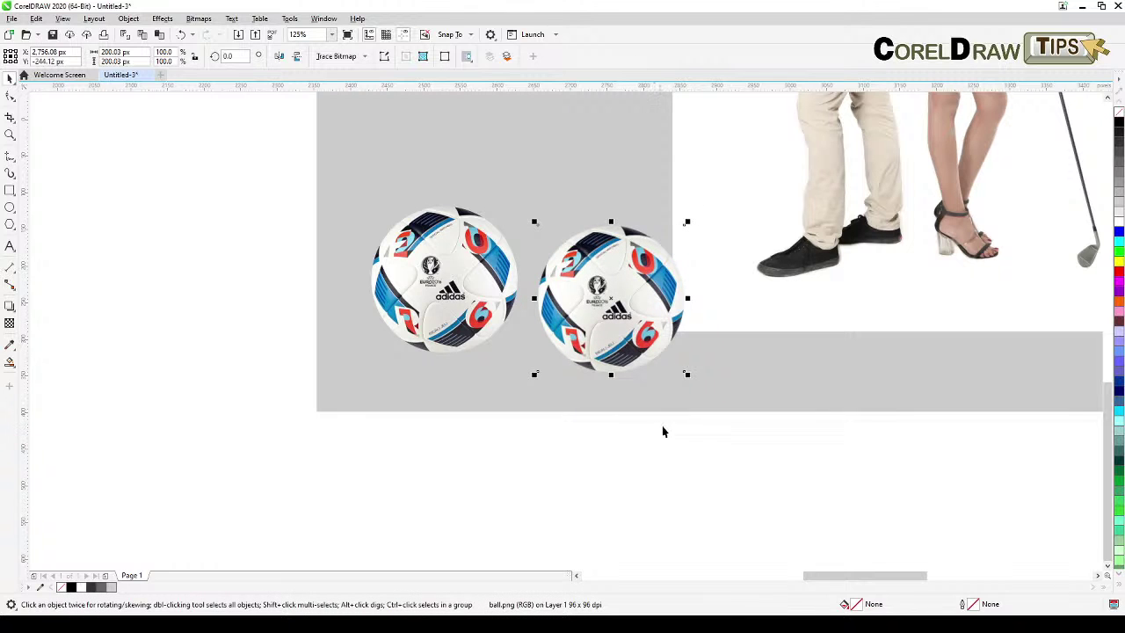
- Move the food photo onto the gray rectangle's lower part, below the first shadowed couple
{"action": "scroll", "coordinate": [660, 460], "scroll_direction": "down", "scroll_amount": 2}
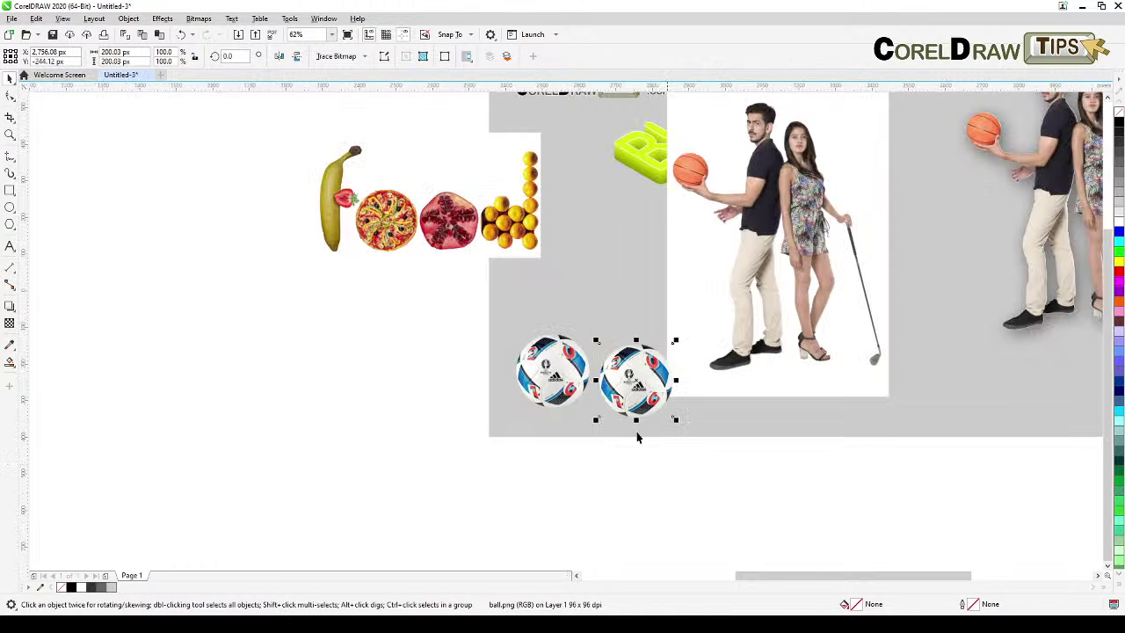
{"action": "left_click", "coordinate": [419, 398]}
{"action": "left_click_drag", "start_coordinate": [419, 397], "coordinate": [306, 457]}
{"action": "left_click_drag", "start_coordinate": [726, 434], "coordinate": [585, 465]}
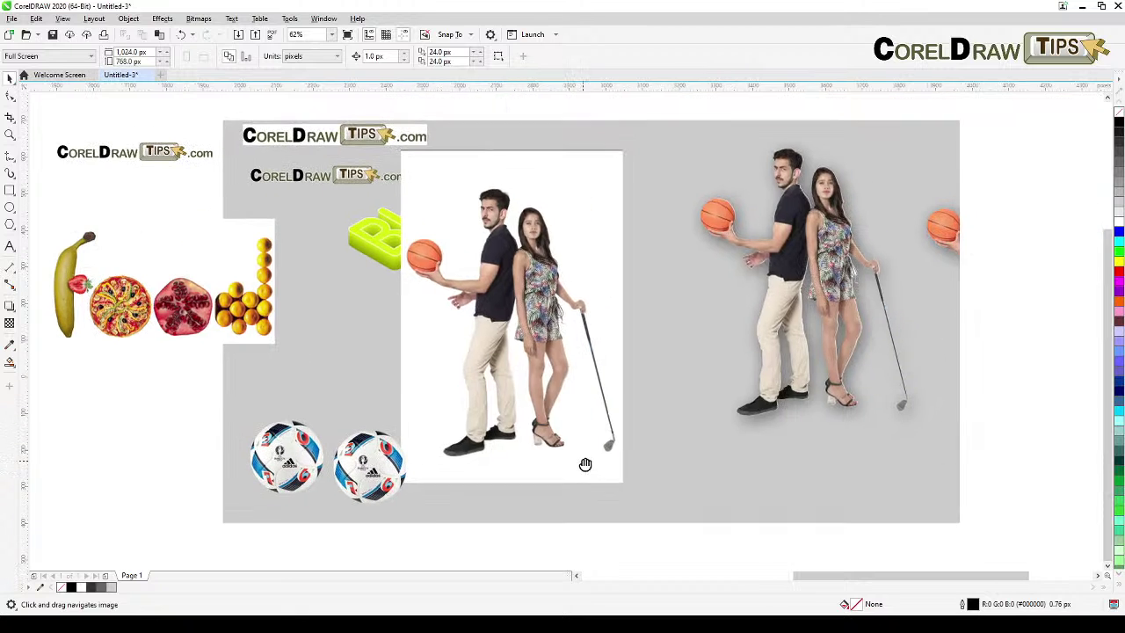
{"action": "key", "text": "space"}
{"action": "left_click_drag", "start_coordinate": [259, 297], "coordinate": [865, 457]}
{"action": "scroll", "coordinate": [913, 477], "scroll_direction": "up", "scroll_amount": 2}
{"action": "left_click_drag", "start_coordinate": [846, 401], "coordinate": [794, 351]}
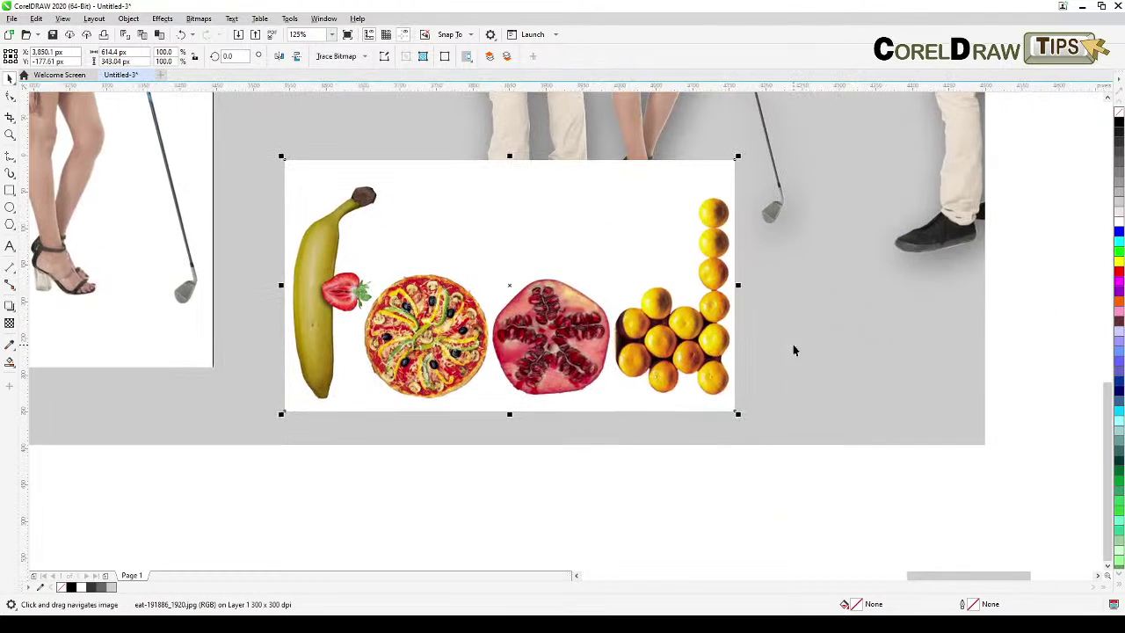
{"action": "left_click_drag", "start_coordinate": [670, 369], "coordinate": [667, 385]}
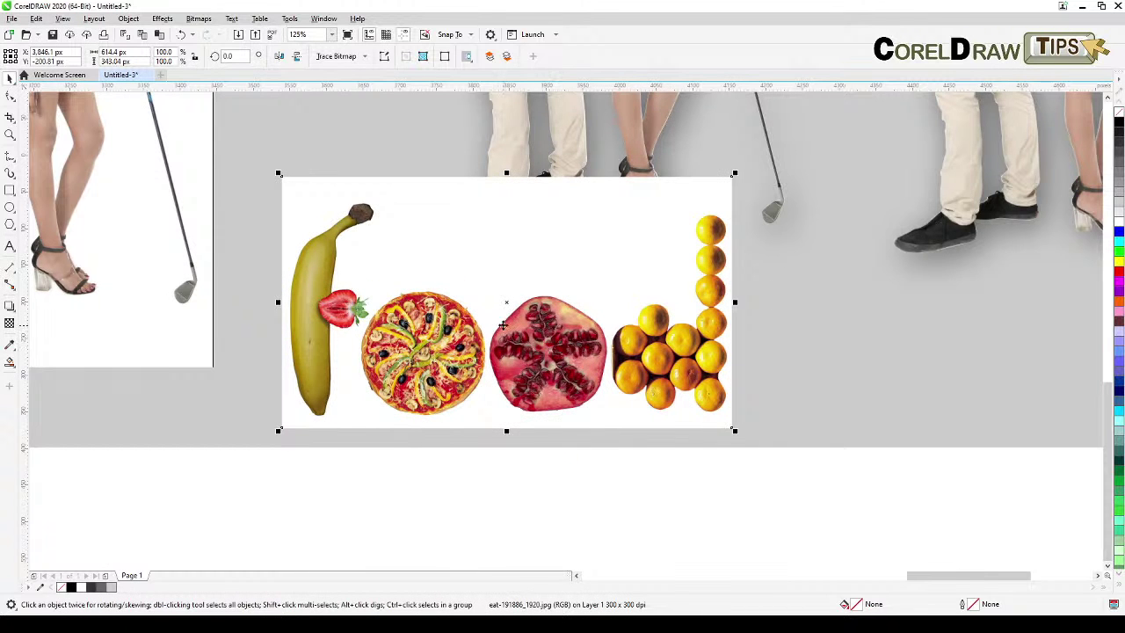
- Open Bitmap Mask for the food photo and sample its white background as the mask color
{"action": "scroll", "coordinate": [504, 322], "scroll_direction": "up", "scroll_amount": 2}
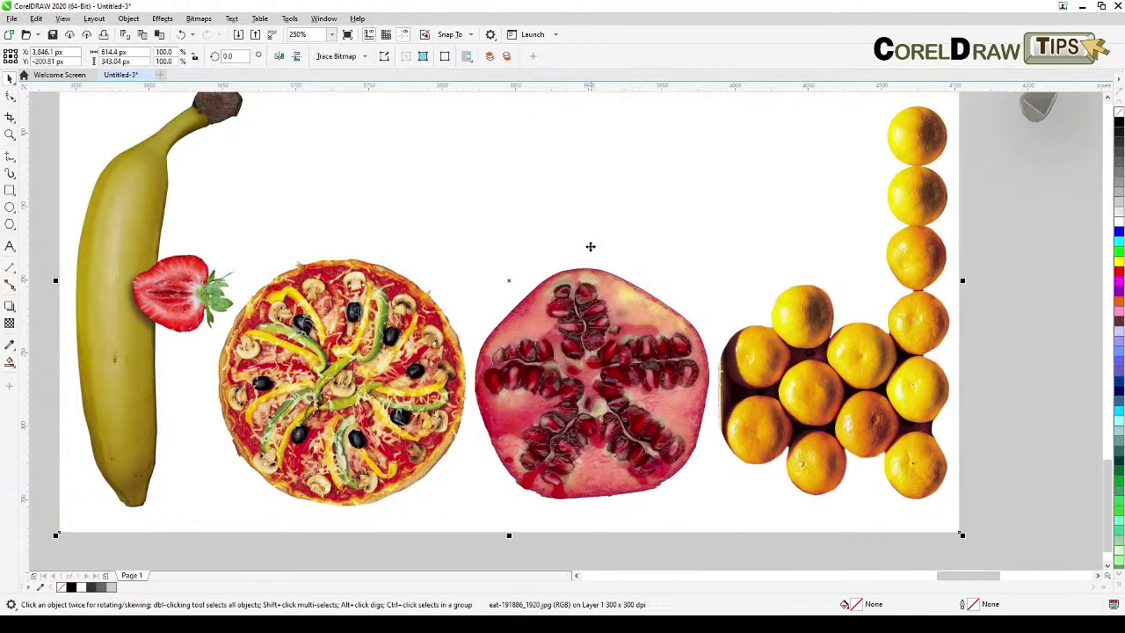
{"action": "scroll", "coordinate": [588, 245], "scroll_direction": "down", "scroll_amount": 2}
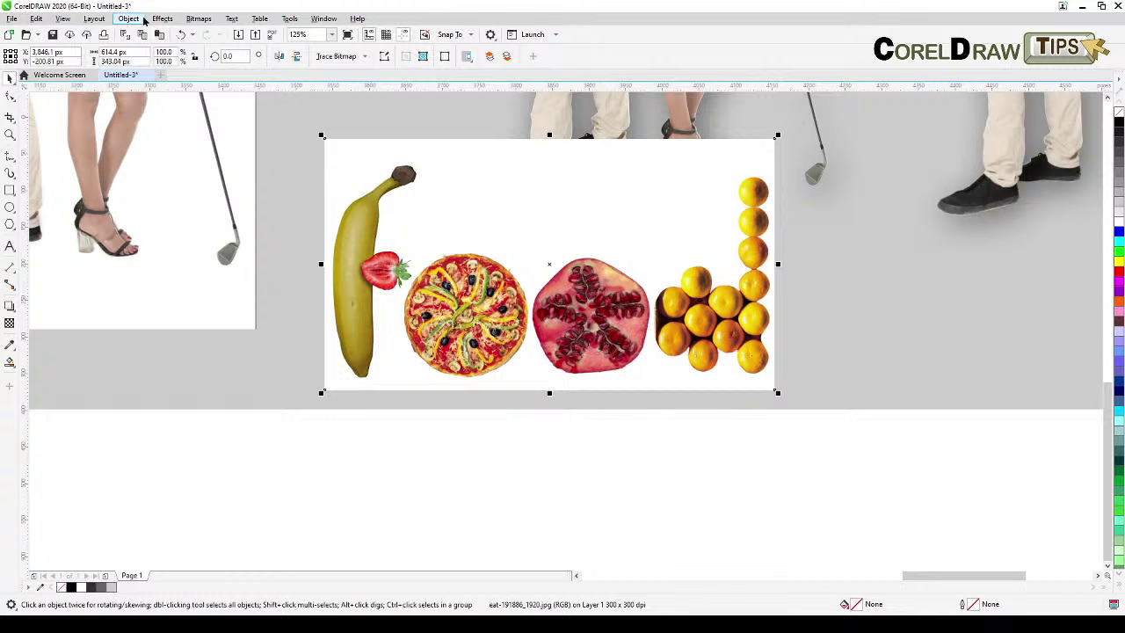
{"action": "left_click", "coordinate": [199, 20]}
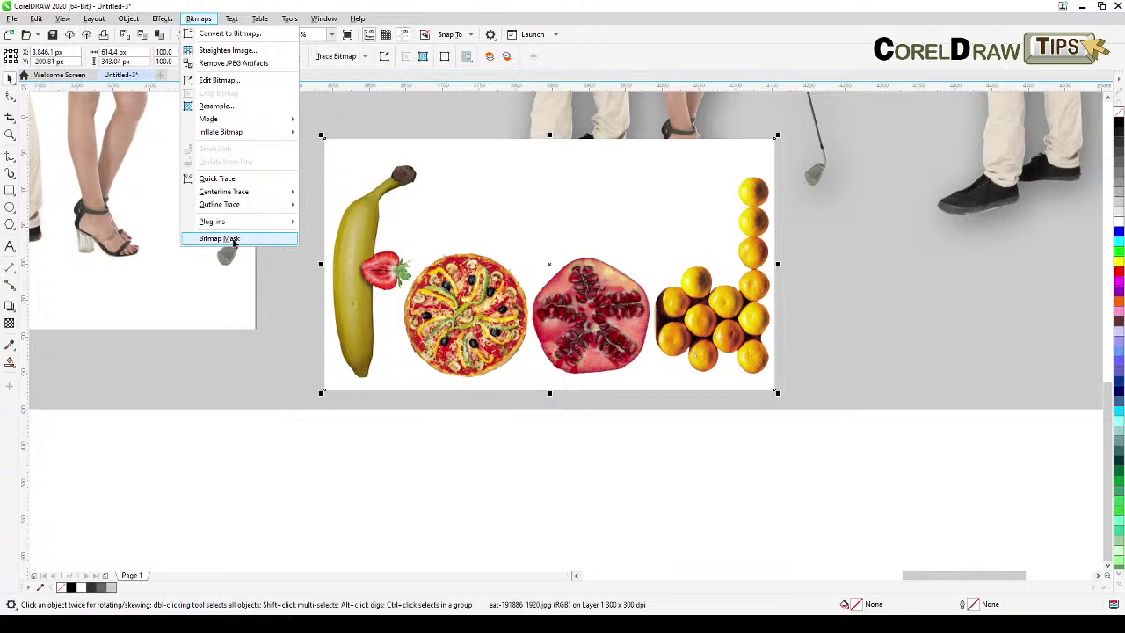
{"action": "left_click", "coordinate": [232, 240]}
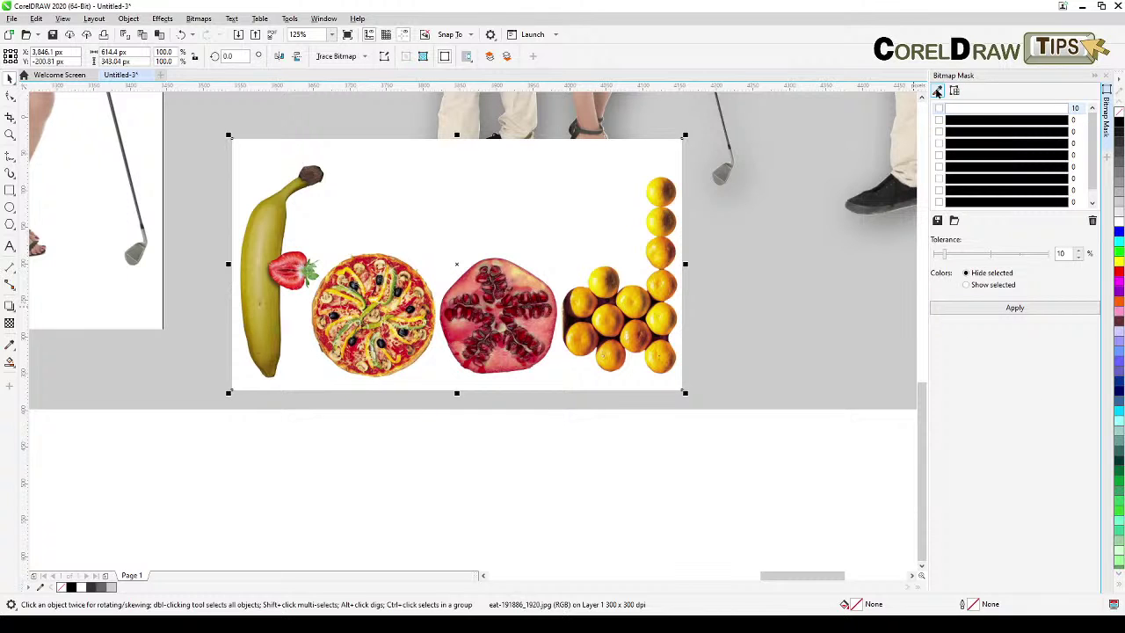
{"action": "left_click", "coordinate": [937, 92]}
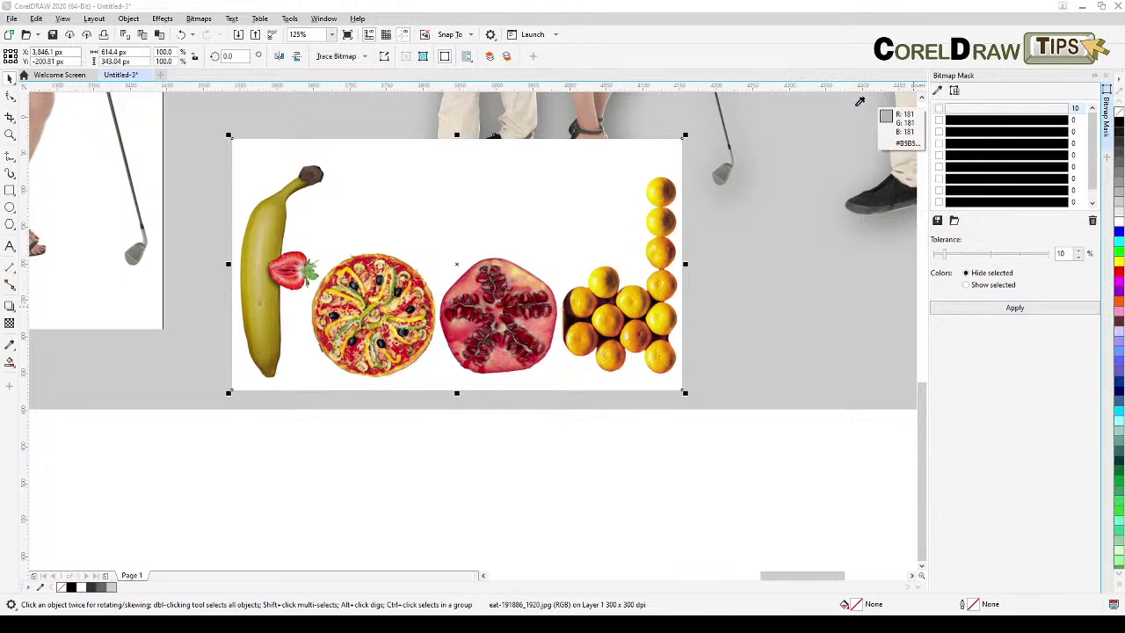
{"action": "left_click", "coordinate": [407, 167]}
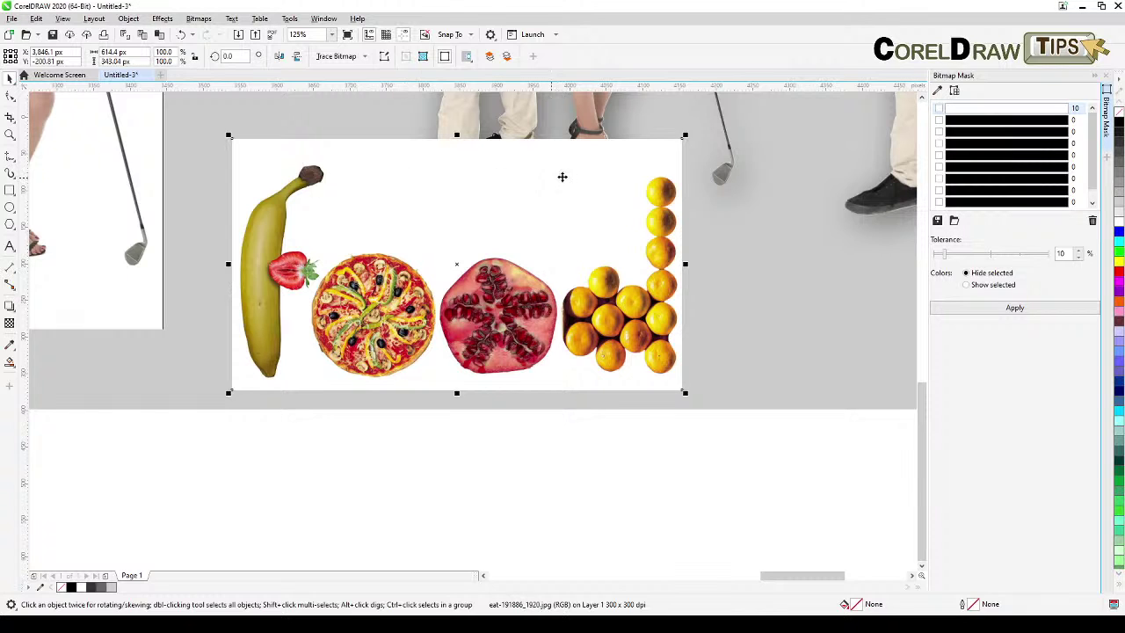
- Enable the sampled white mask color and apply it to the food photo as hidden, with 10% tolerance
{"action": "left_click", "coordinate": [1027, 120]}
{"action": "left_click", "coordinate": [1015, 112]}
{"action": "left_click", "coordinate": [939, 108]}
{"action": "left_click", "coordinate": [964, 191]}
{"action": "left_click", "coordinate": [984, 275]}
{"action": "left_click", "coordinate": [971, 309]}
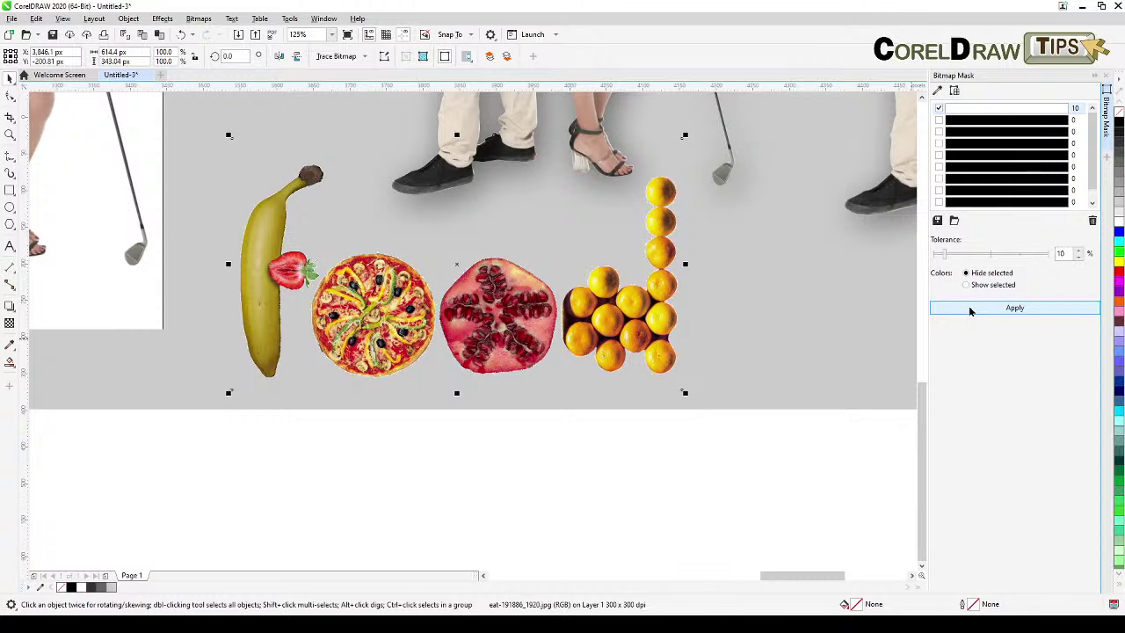
- Try a mask tolerance of 6% on the food photo, then apply a tolerance of 74%
{"action": "left_click_drag", "start_coordinate": [941, 255], "coordinate": [937, 256]}
{"action": "left_click", "coordinate": [963, 308]}
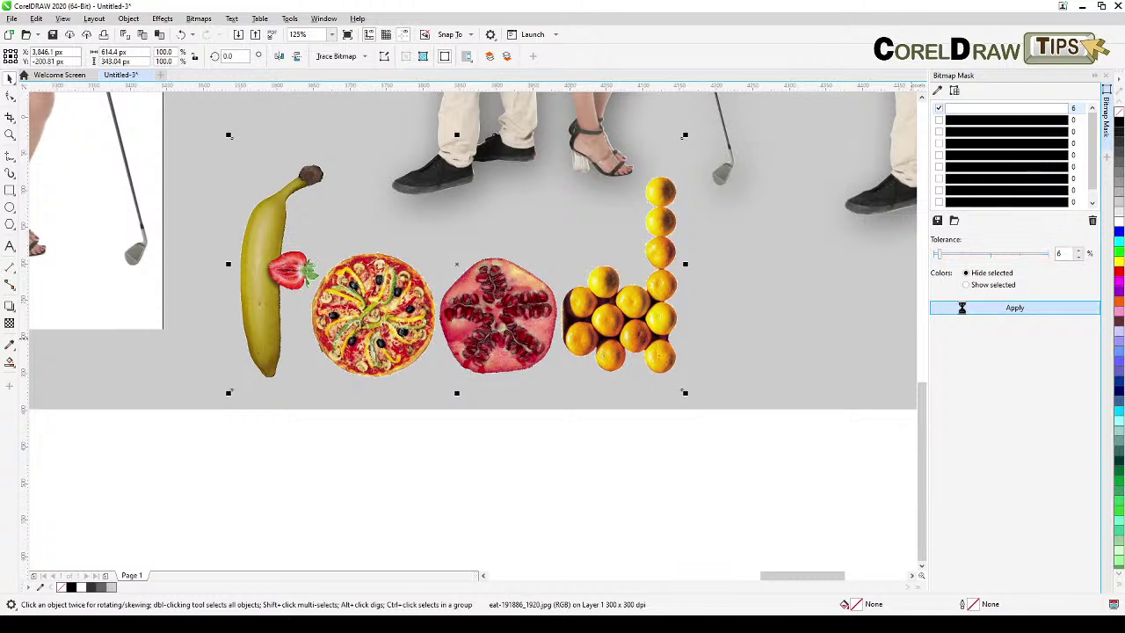
{"action": "left_click", "coordinate": [994, 254]}
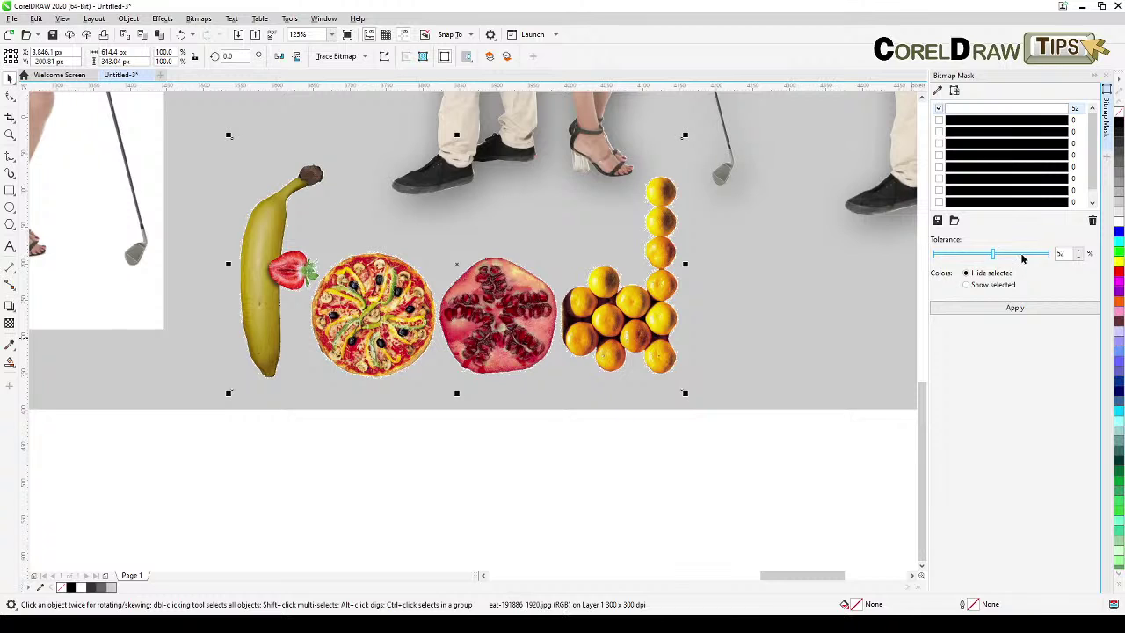
{"action": "left_click", "coordinate": [1020, 255]}
{"action": "left_click", "coordinate": [1017, 309]}
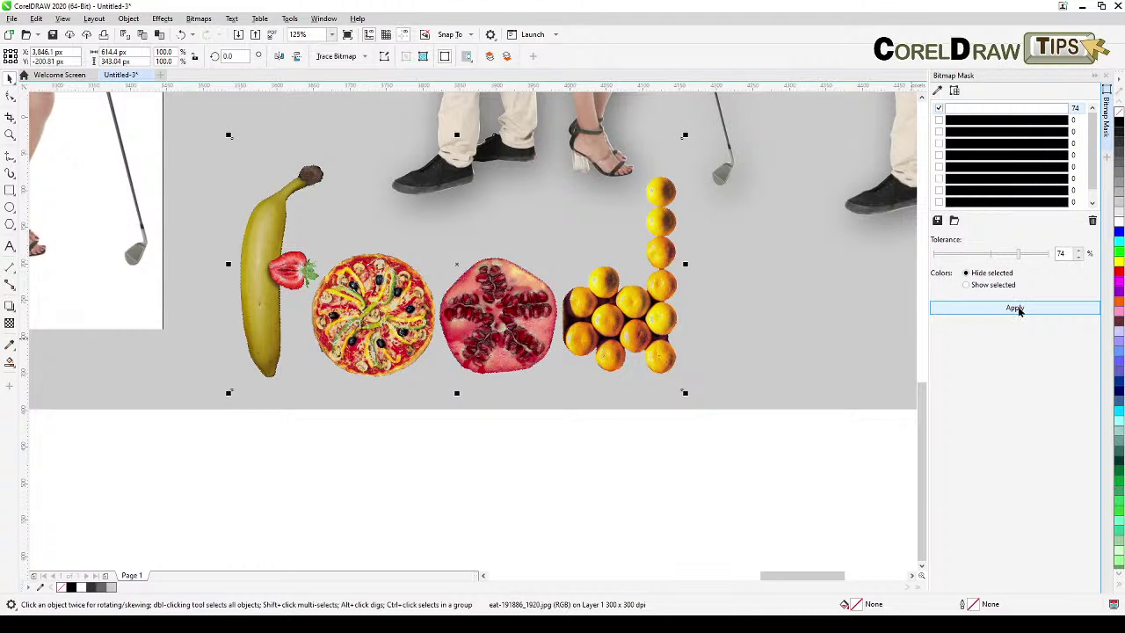
{"action": "scroll", "coordinate": [596, 304], "scroll_direction": "up", "scroll_amount": 2}
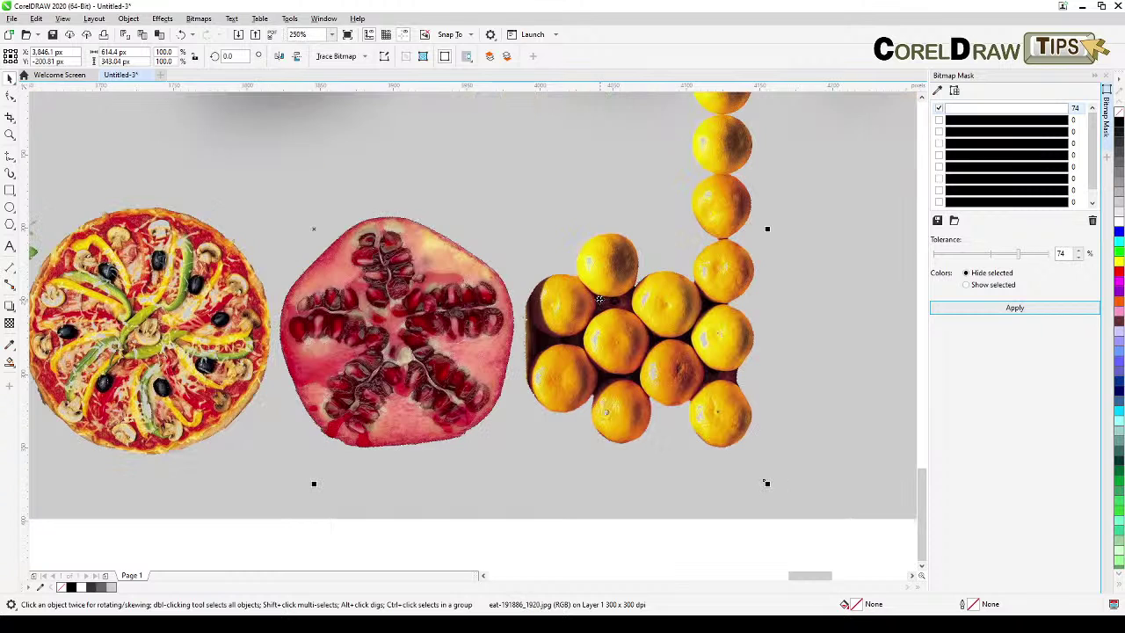
{"action": "scroll", "coordinate": [599, 300], "scroll_direction": "down", "scroll_amount": 2}
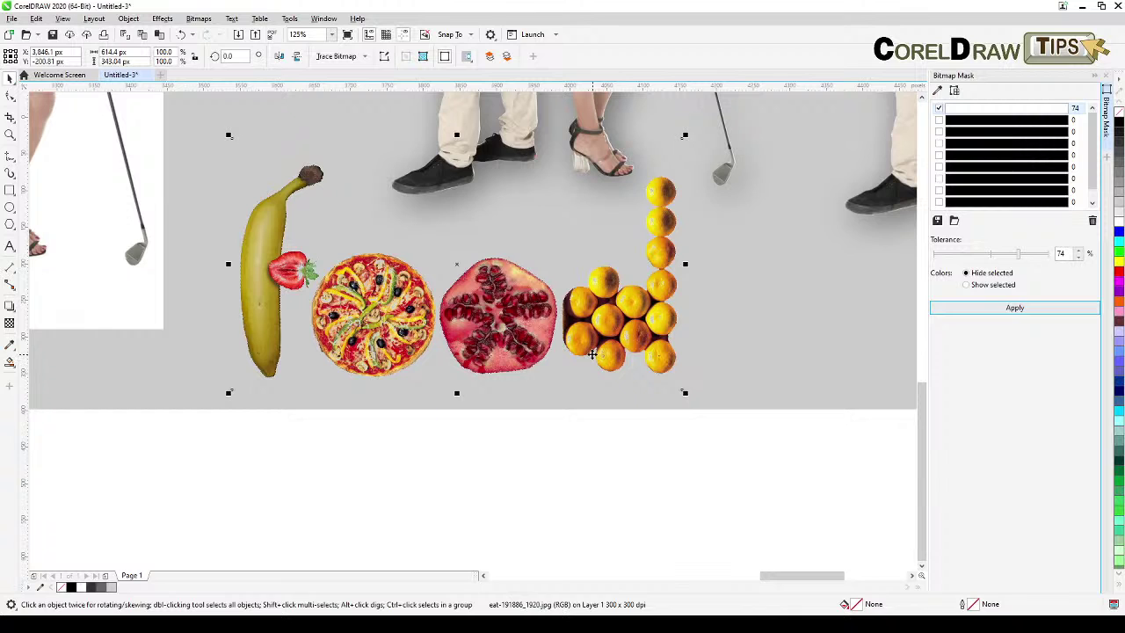
- Export the masked food photo for the web as food.png, a 24-bit RGB PNG with transparency
{"action": "left_click", "coordinate": [12, 18]}
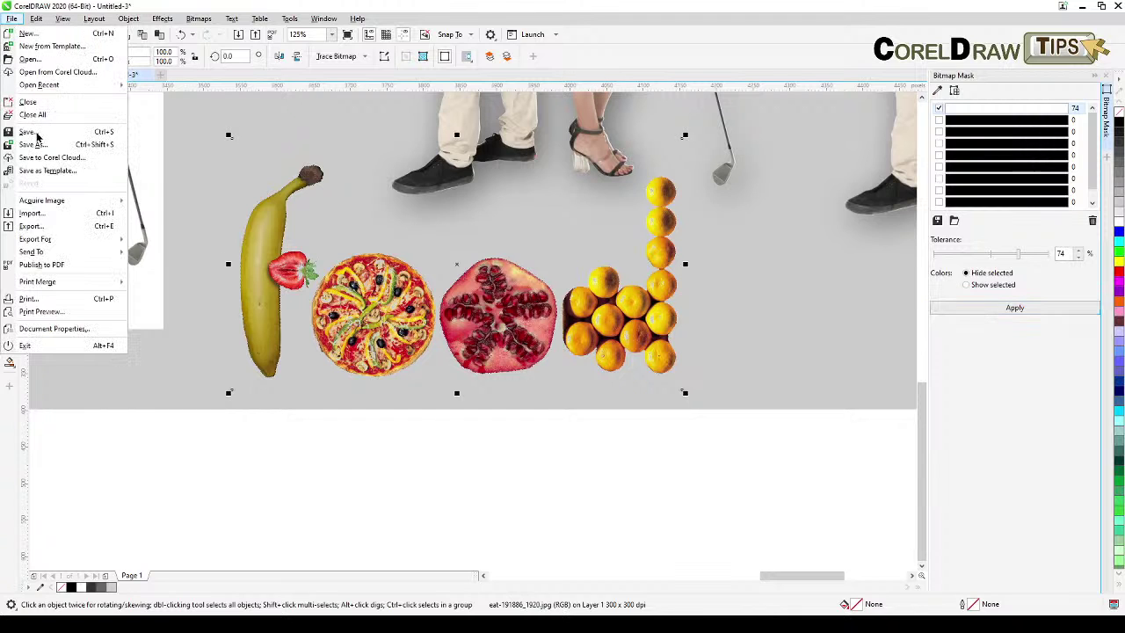
{"action": "mouse_move", "coordinate": [59, 244]}
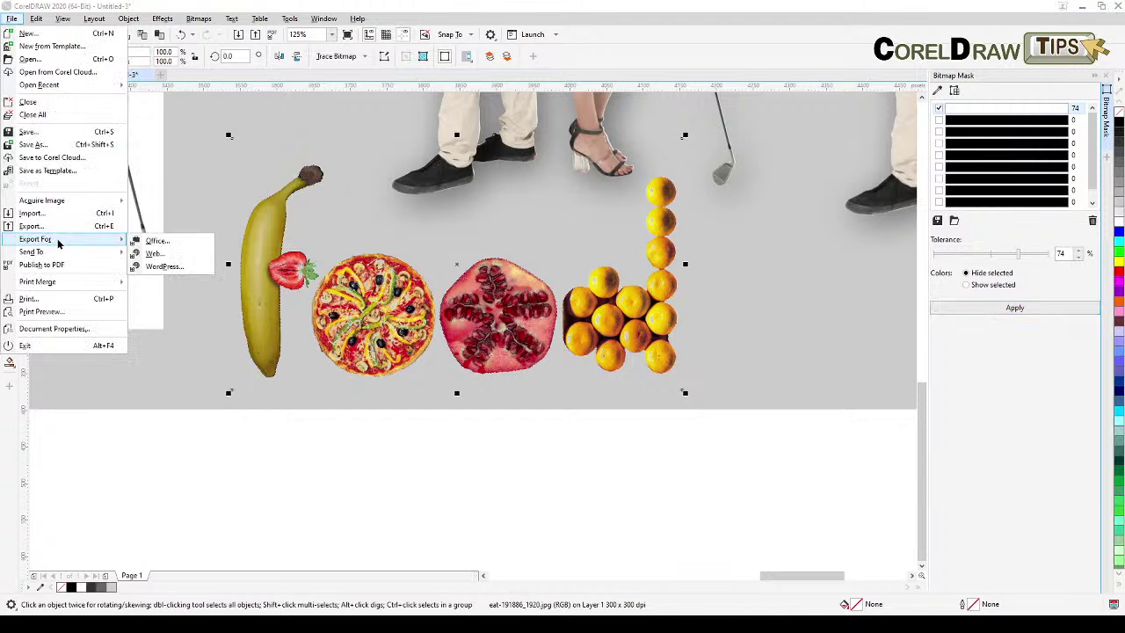
{"action": "left_click", "coordinate": [156, 254]}
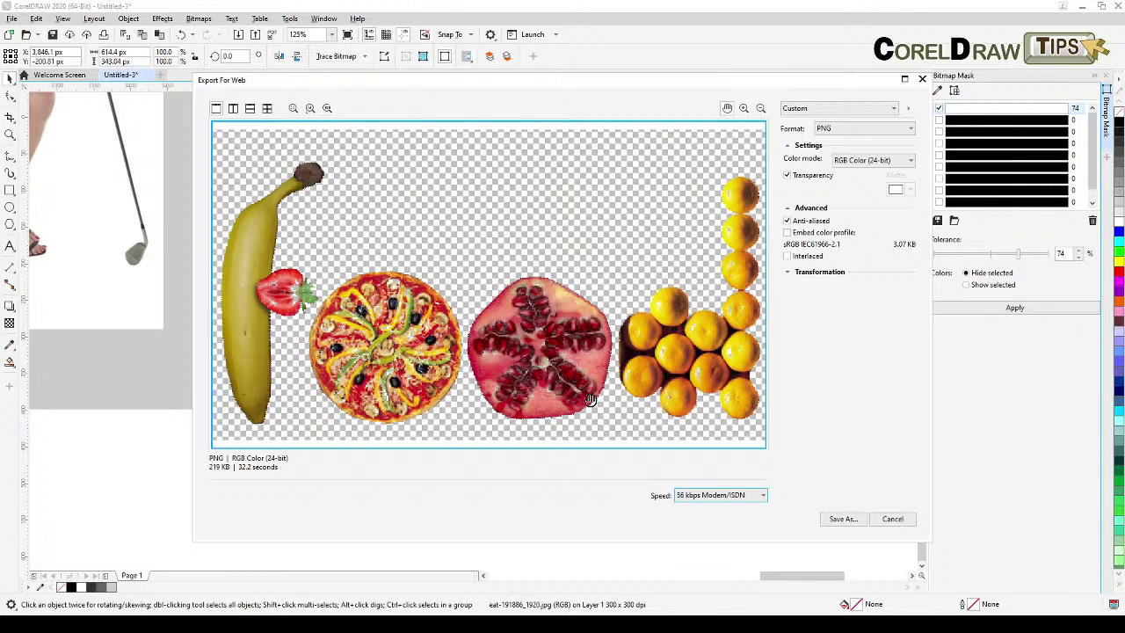
{"action": "left_click", "coordinate": [836, 519]}
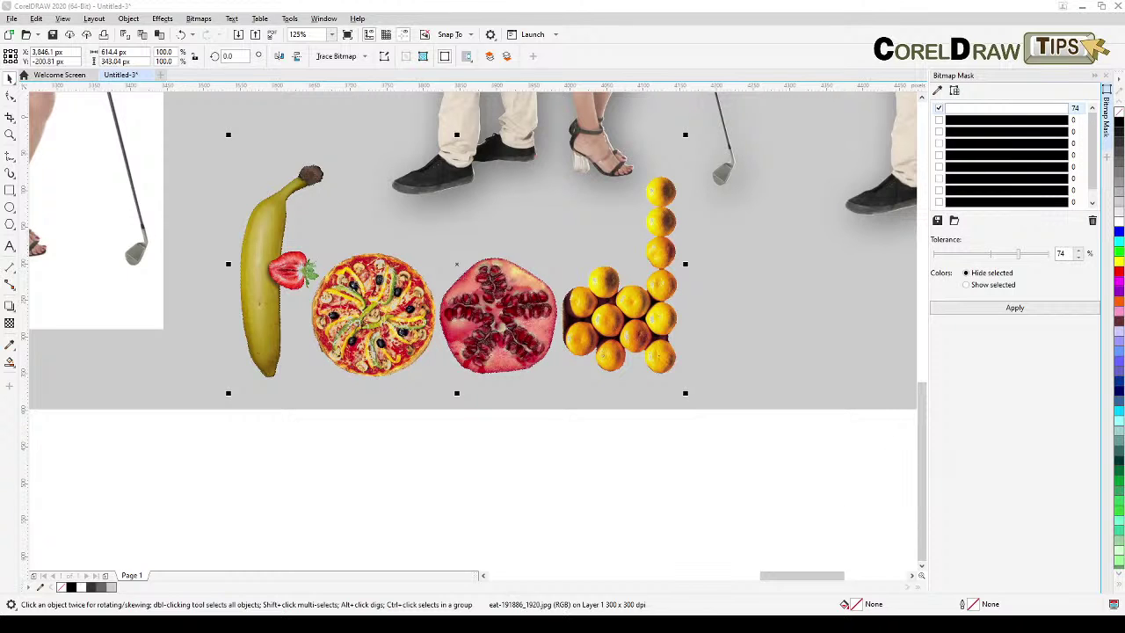
{"action": "key", "text": "Escape"}
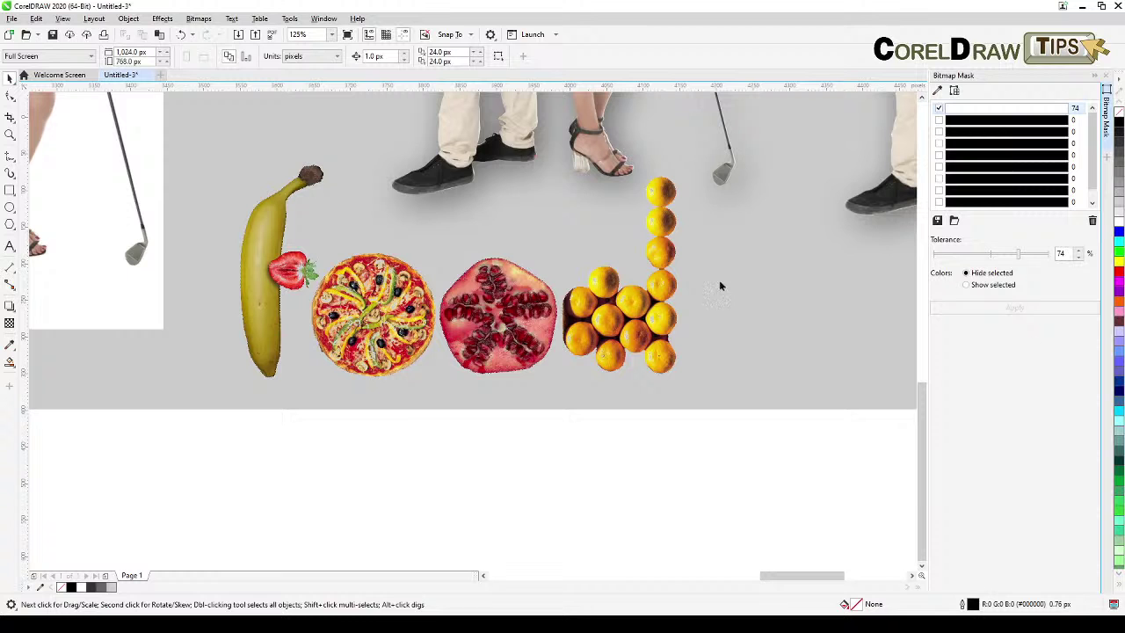
- Import food.png at its original size and place it on the gray rectangle, right of the masked food photo
{"action": "left_click", "coordinate": [699, 229]}
{"action": "scroll", "coordinate": [707, 290], "scroll_direction": "down", "scroll_amount": 2}
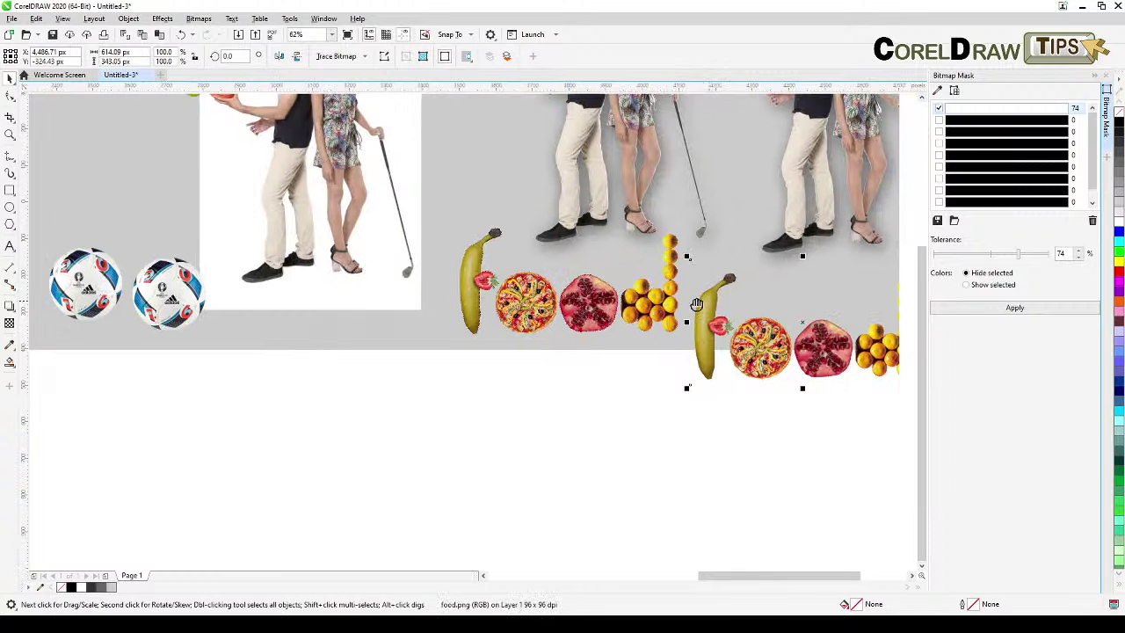
{"action": "left_click_drag", "start_coordinate": [622, 310], "coordinate": [626, 281]}
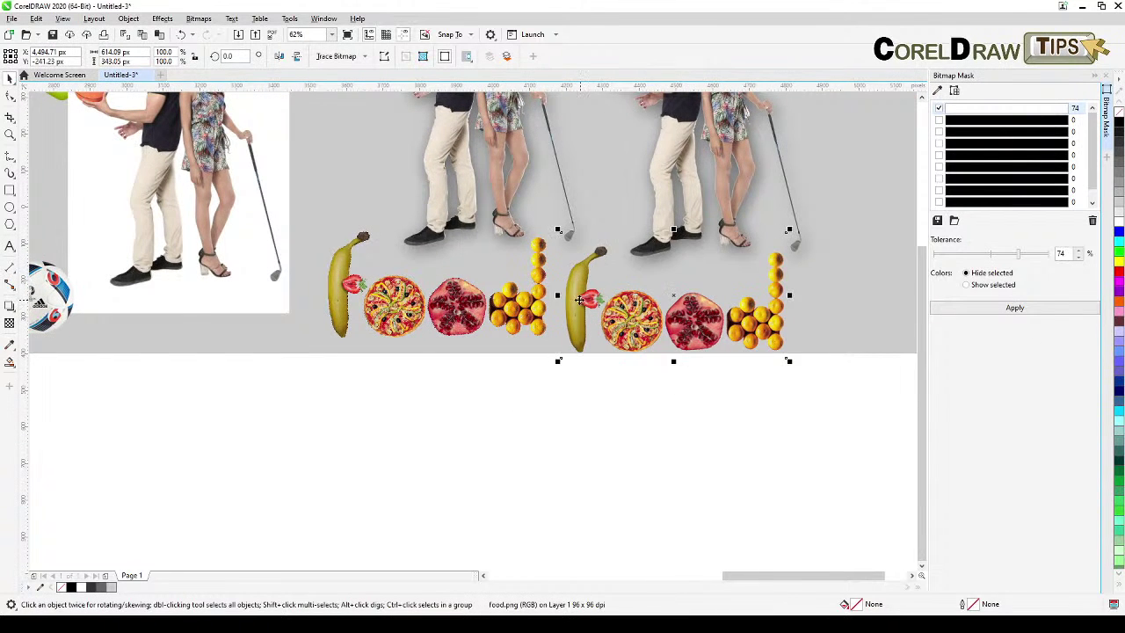
- Examine the cut-out edges of the imported food.png and of the shadowed couple above it
{"action": "scroll", "coordinate": [579, 299], "scroll_direction": "up", "scroll_amount": 2}
{"action": "scroll", "coordinate": [638, 303], "scroll_direction": "up", "scroll_amount": 2}
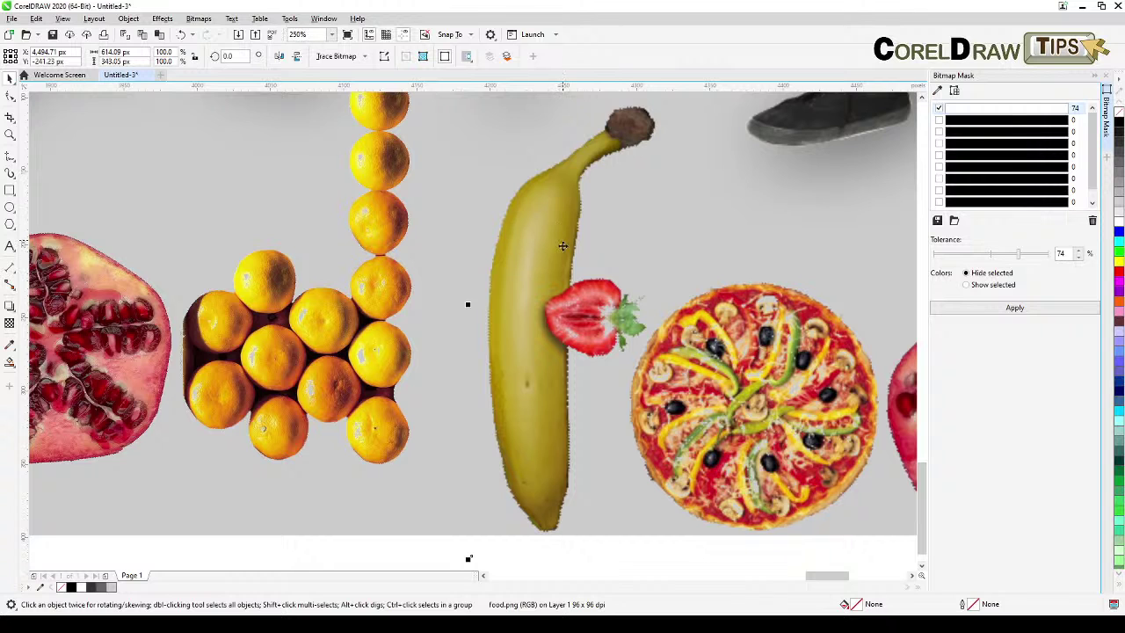
{"action": "scroll", "coordinate": [563, 248], "scroll_direction": "up", "scroll_amount": 2}
{"action": "scroll", "coordinate": [576, 215], "scroll_direction": "down", "scroll_amount": 1}
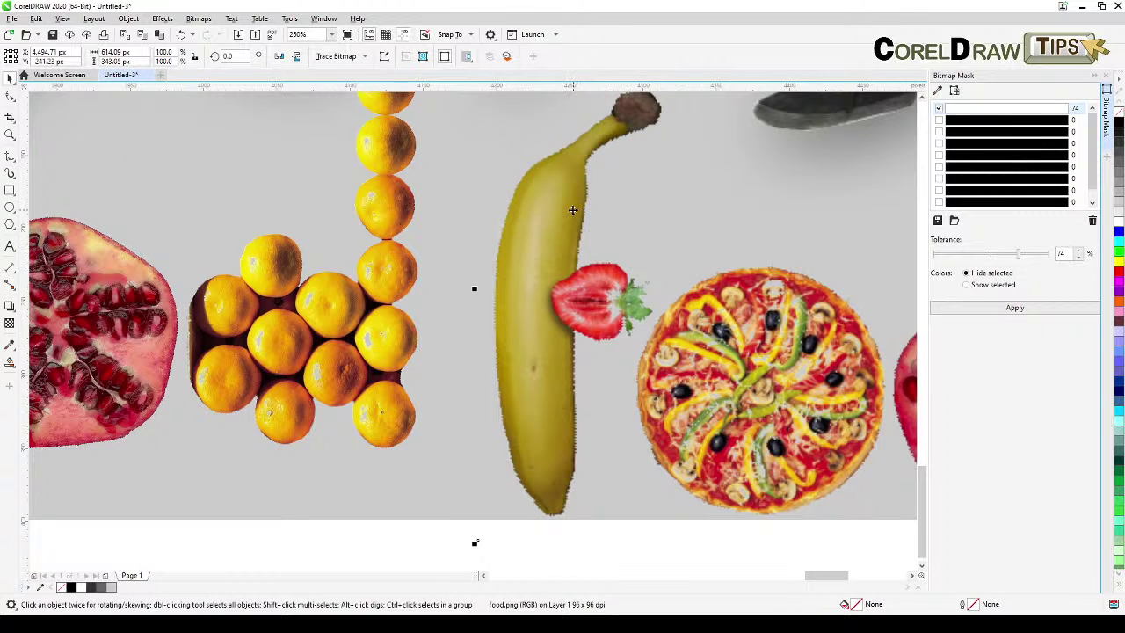
{"action": "scroll", "coordinate": [573, 211], "scroll_direction": "up", "scroll_amount": 1}
{"action": "scroll", "coordinate": [573, 211], "scroll_direction": "down", "scroll_amount": 3}
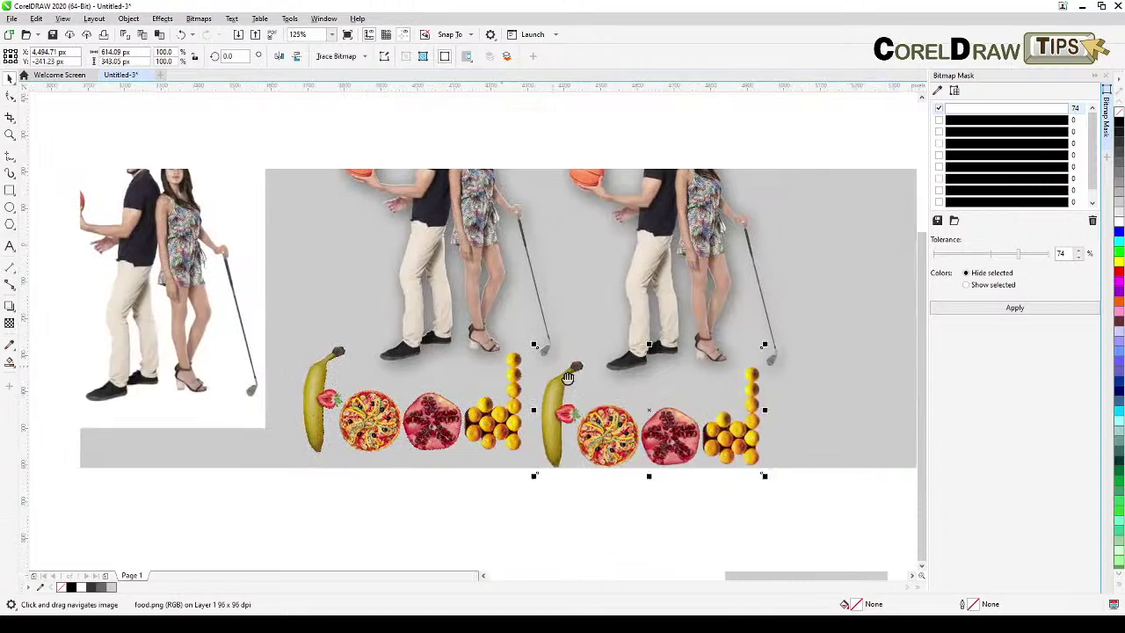
{"action": "scroll", "coordinate": [470, 224], "scroll_direction": "up", "scroll_amount": 3}
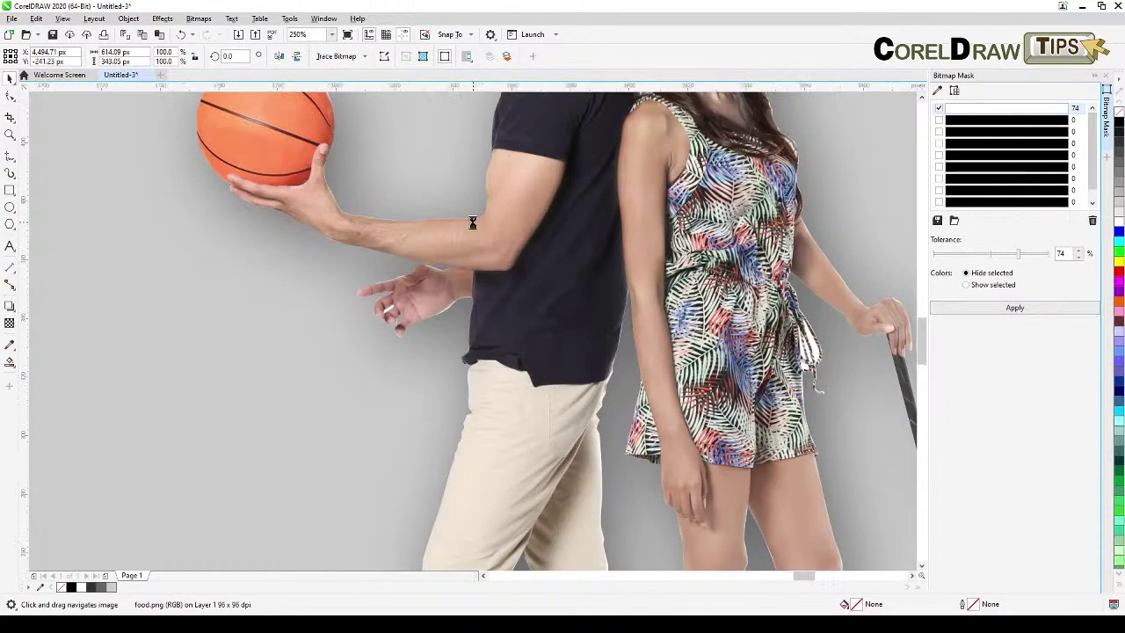
{"action": "scroll", "coordinate": [472, 249], "scroll_direction": "up", "scroll_amount": 1}
{"action": "scroll", "coordinate": [502, 196], "scroll_direction": "down", "scroll_amount": 4}
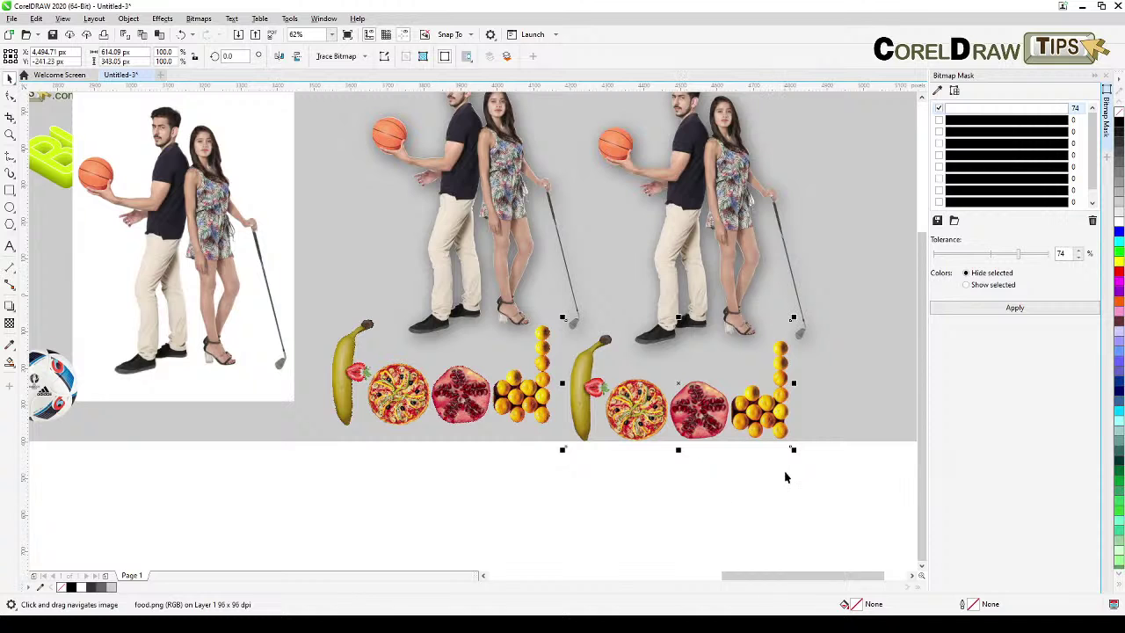
- Scale food.png down to about 91.4% within the gray rectangle, deselect it and close Bitmap Mask
{"action": "left_click_drag", "start_coordinate": [792, 450], "coordinate": [771, 437]}
{"action": "scroll", "coordinate": [691, 449], "scroll_direction": "up", "scroll_amount": 2}
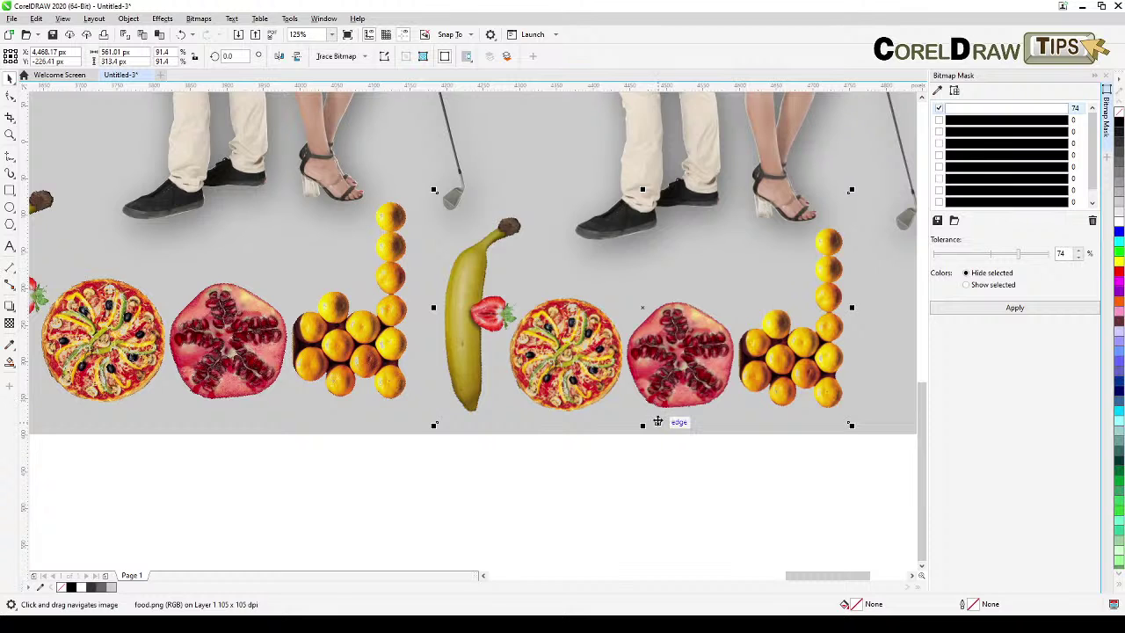
{"action": "scroll", "coordinate": [582, 356], "scroll_direction": "down", "scroll_amount": 2}
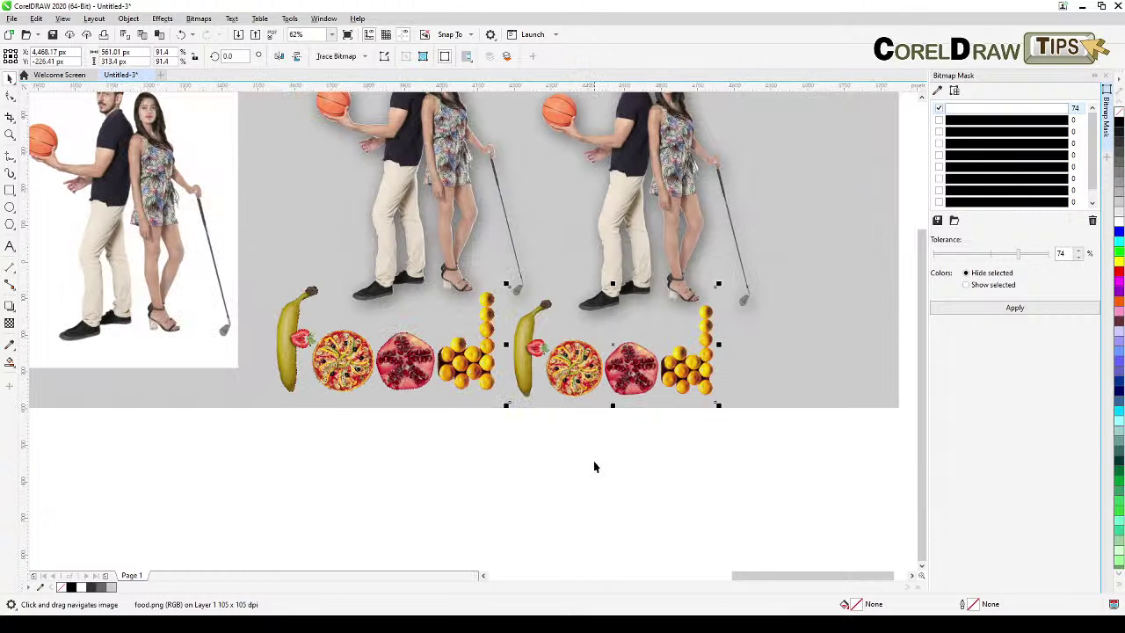
{"action": "left_click", "coordinate": [587, 476]}
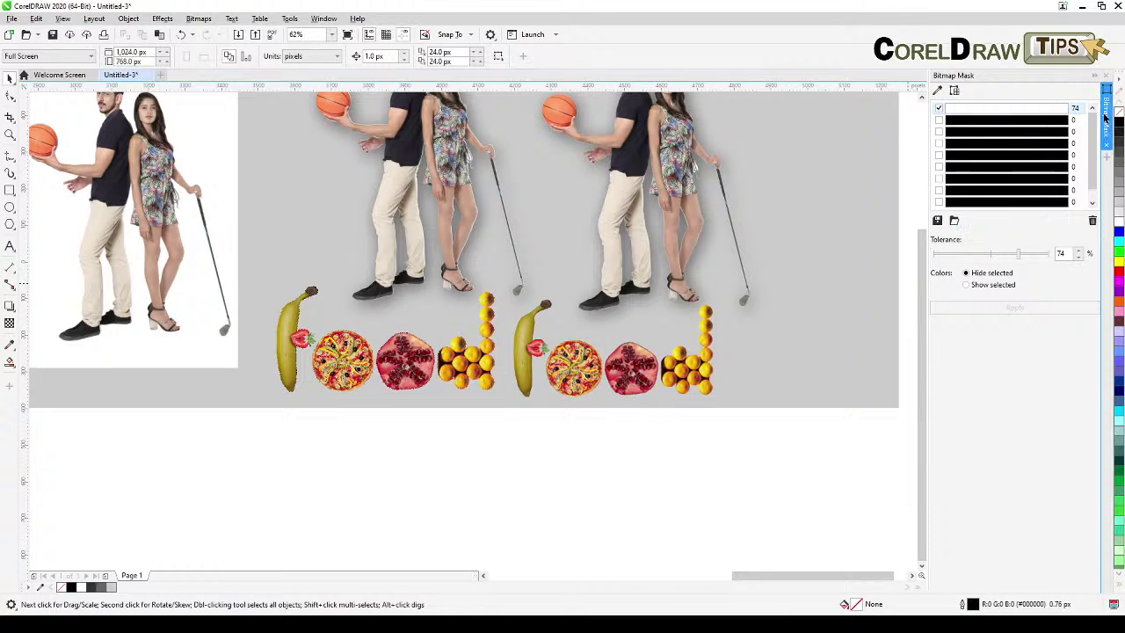
{"action": "scroll", "coordinate": [703, 378], "scroll_direction": "down", "scroll_amount": 2}
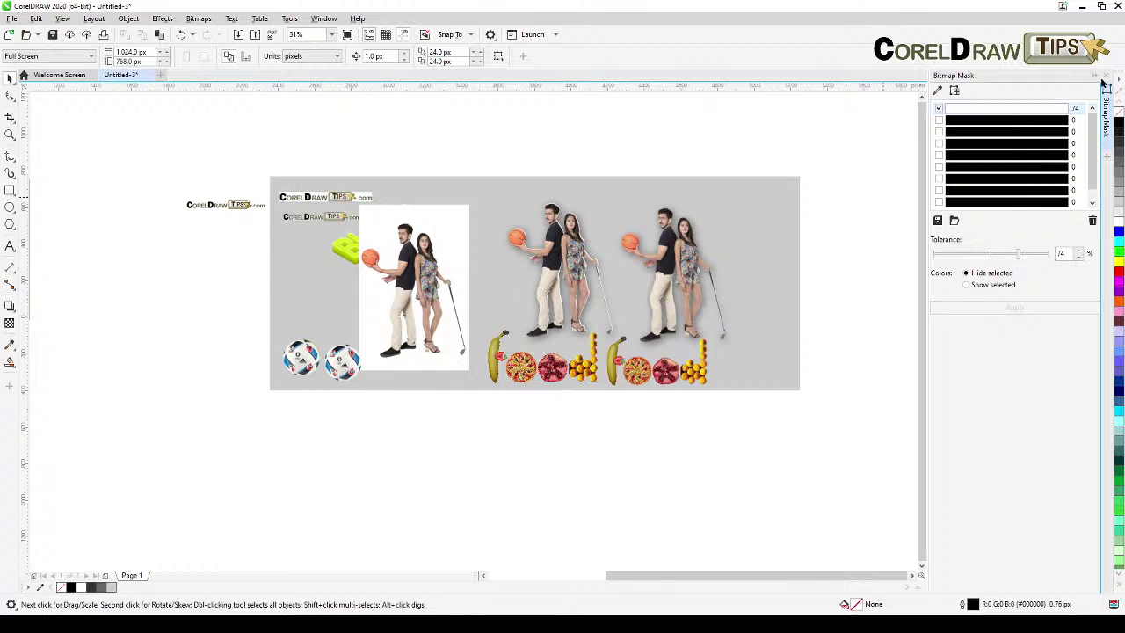
{"action": "left_click", "coordinate": [1106, 78]}
- Examine the original BLEND lettering on the page, including its blended sides and edges
{"action": "scroll", "coordinate": [473, 253], "scroll_direction": "up", "scroll_amount": 2}
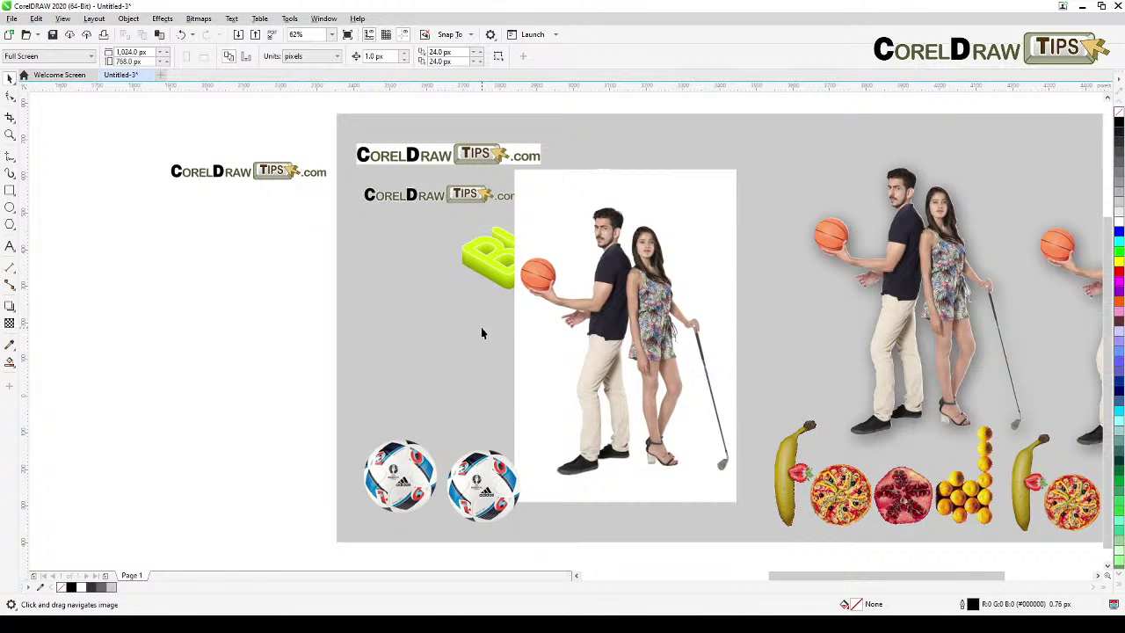
{"action": "scroll", "coordinate": [481, 327], "scroll_direction": "down", "scroll_amount": 2}
{"action": "scroll", "coordinate": [583, 339], "scroll_direction": "left", "scroll_amount": 5}
{"action": "scroll", "coordinate": [429, 281], "scroll_direction": "up", "scroll_amount": 2}
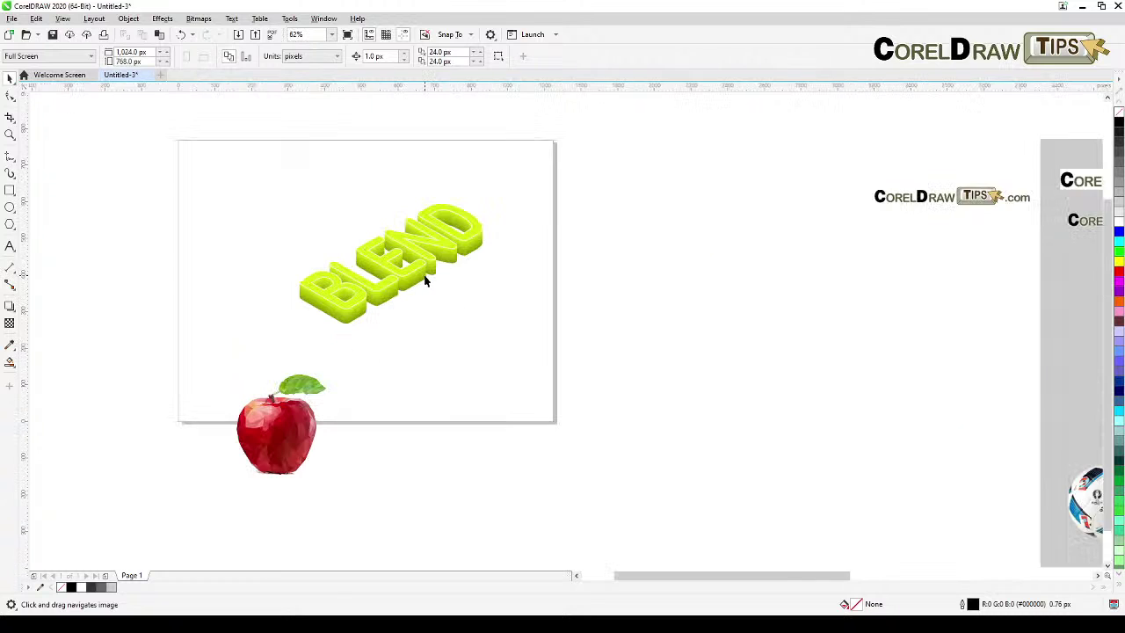
{"action": "scroll", "coordinate": [729, 304], "scroll_direction": "up", "scroll_amount": 2}
{"action": "scroll", "coordinate": [658, 303], "scroll_direction": "down", "scroll_amount": 2}
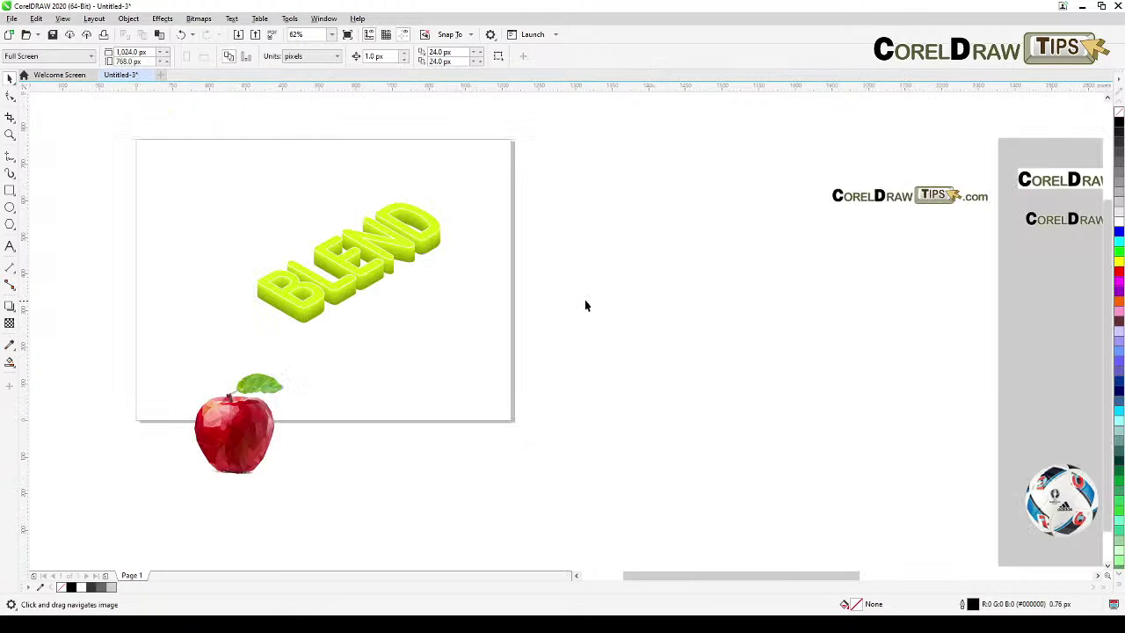
{"action": "scroll", "coordinate": [586, 304], "scroll_direction": "left", "scroll_amount": 4}
{"action": "scroll", "coordinate": [668, 360], "scroll_direction": "up", "scroll_amount": 2}
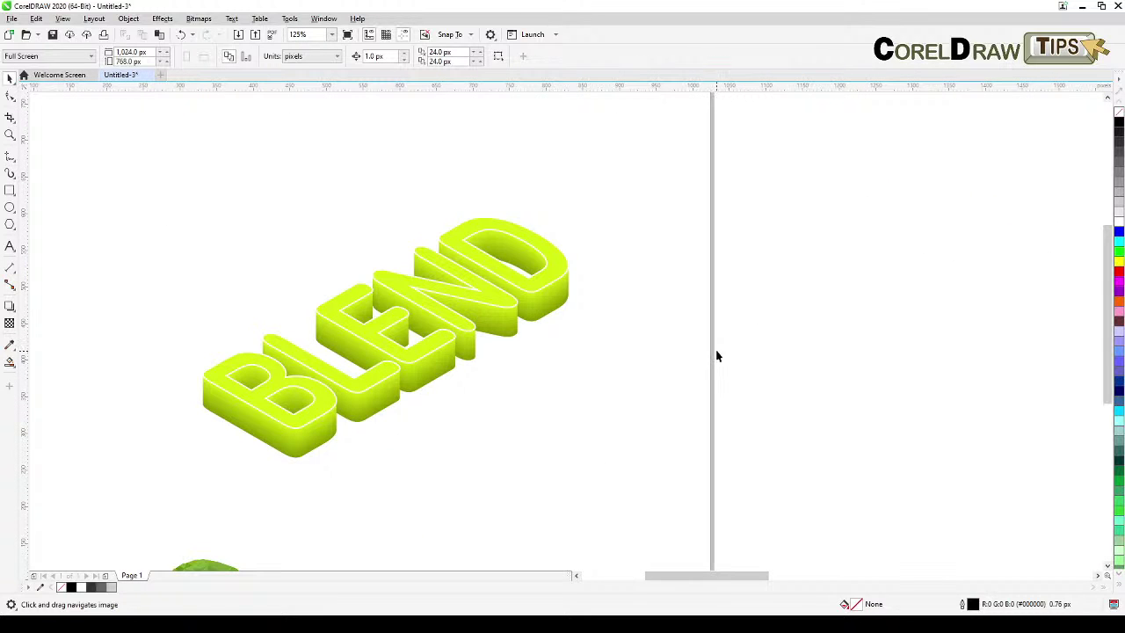
{"action": "left_click_drag", "start_coordinate": [748, 351], "coordinate": [753, 358]}
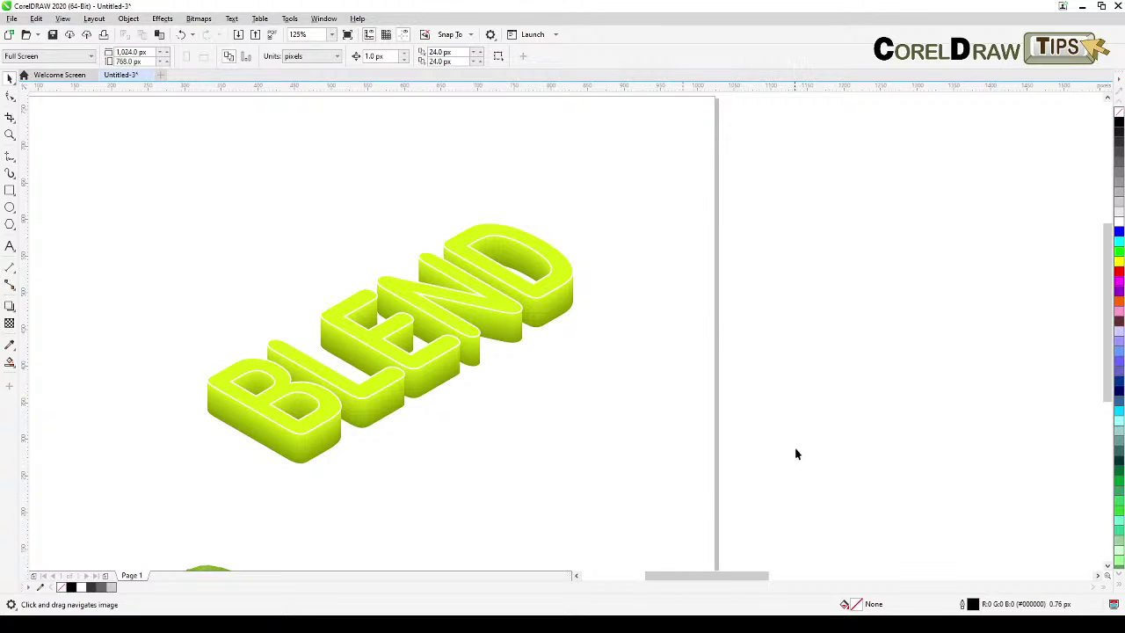
{"action": "left_click_drag", "start_coordinate": [824, 445], "coordinate": [694, 422]}
{"action": "scroll", "coordinate": [727, 429], "scroll_direction": "down", "scroll_amount": 2}
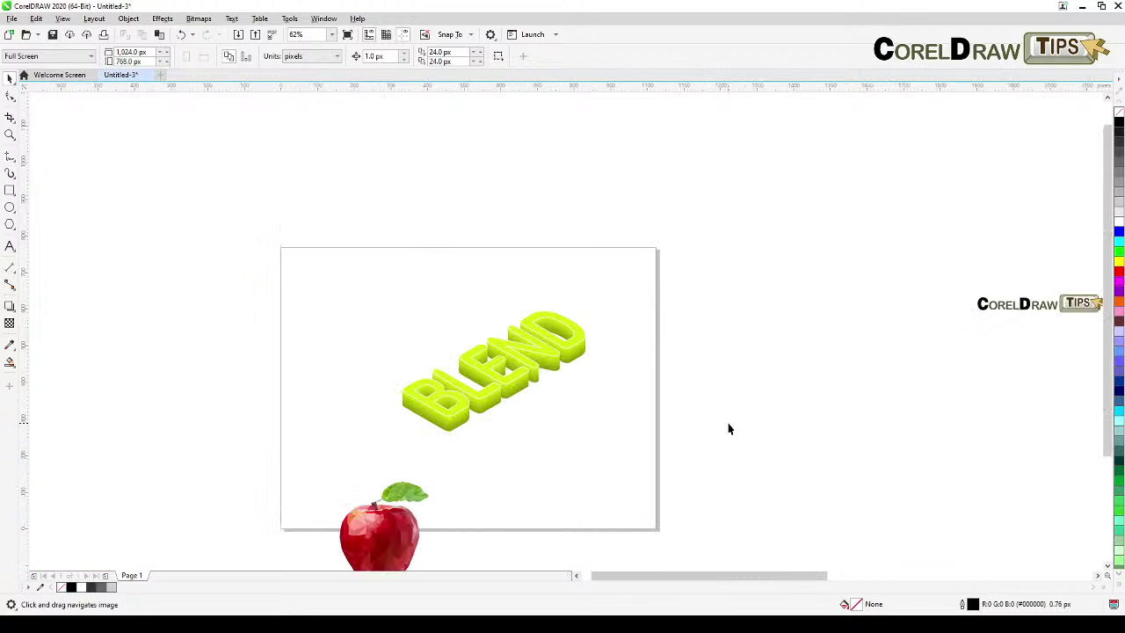
- Move the white-background couple photo off the gray rectangle to its left, uncovering the BLEND image, and deselect it
{"action": "scroll", "coordinate": [713, 431], "scroll_direction": "right", "scroll_amount": 5}
{"action": "left_click_drag", "start_coordinate": [850, 426], "coordinate": [562, 429]}
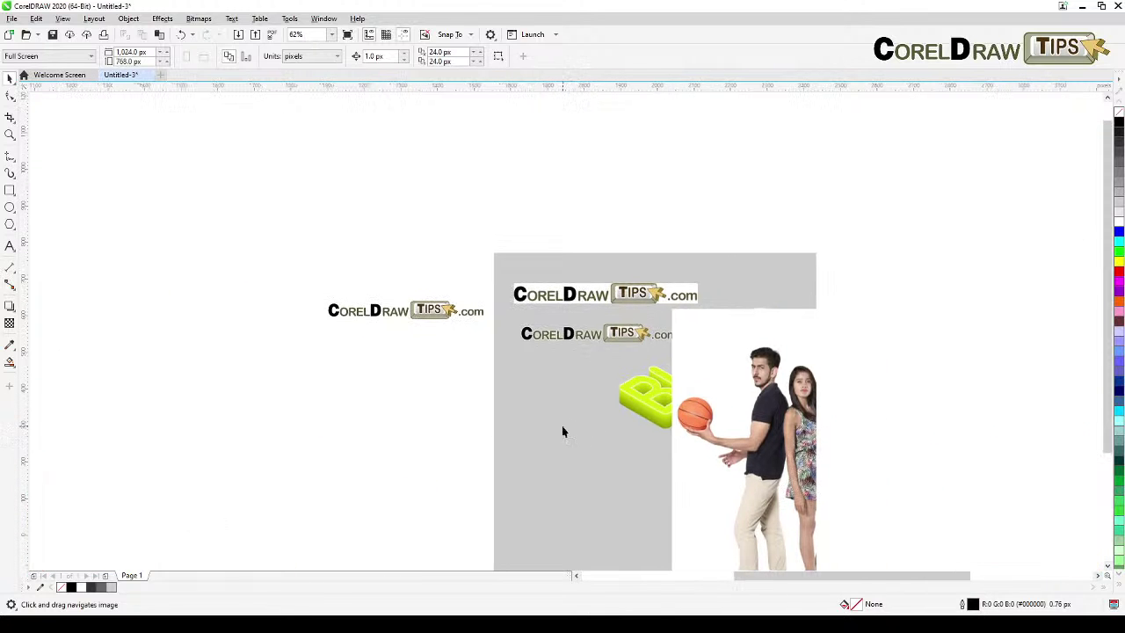
{"action": "left_click_drag", "start_coordinate": [750, 433], "coordinate": [324, 456]}
{"action": "left_click", "coordinate": [751, 419]}
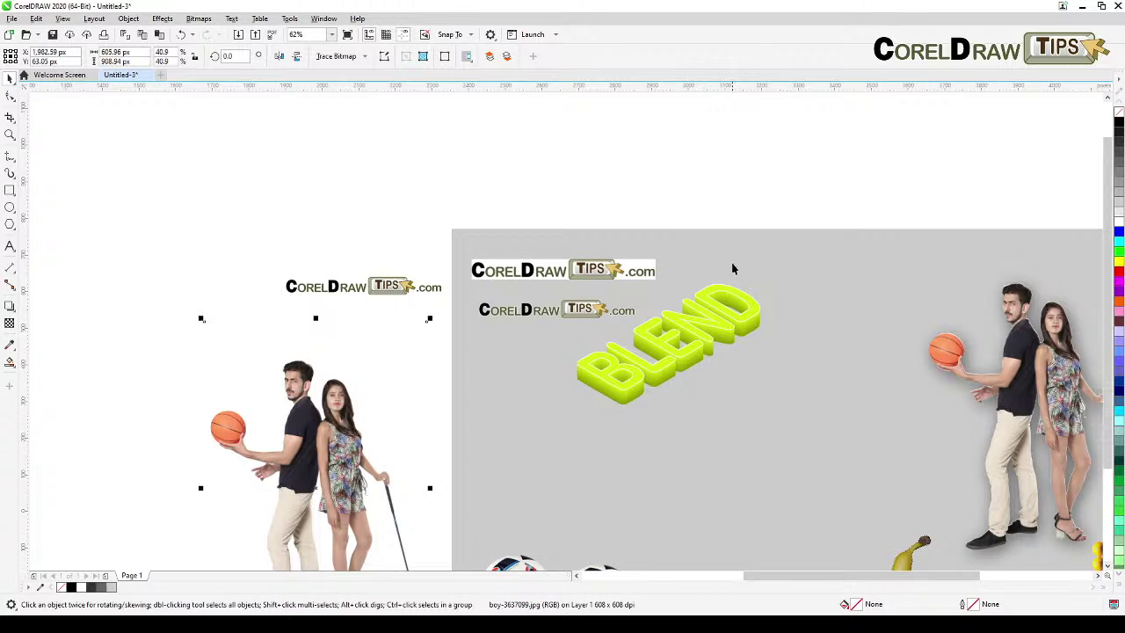
{"action": "left_click", "coordinate": [755, 194]}
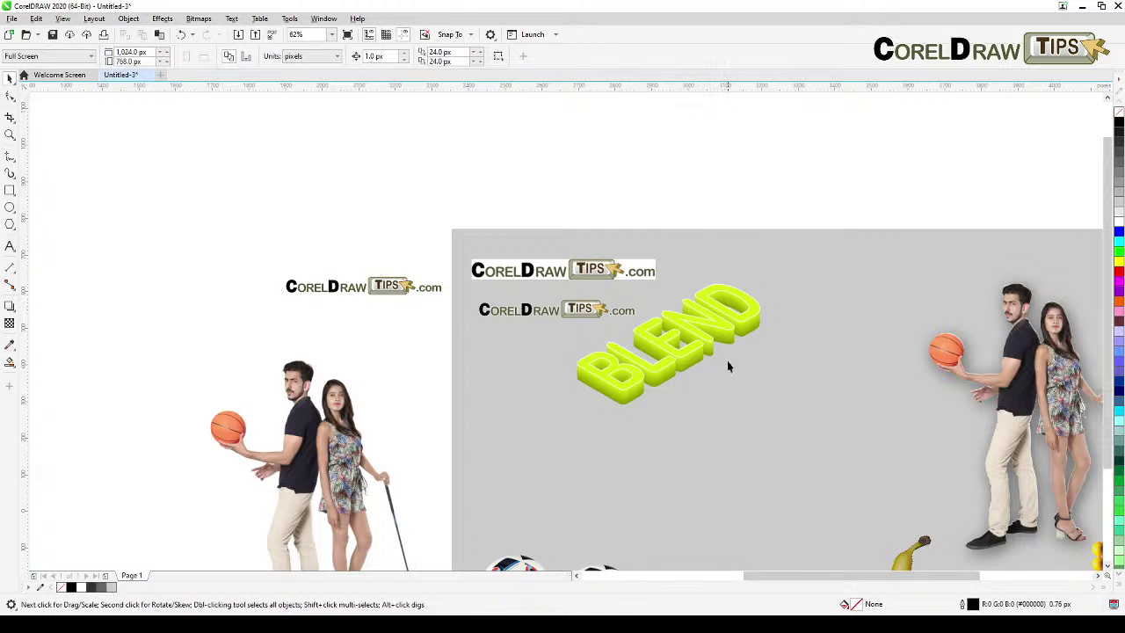
{"action": "key", "text": "h"}
{"action": "left_click_drag", "start_coordinate": [775, 396], "coordinate": [592, 364]}
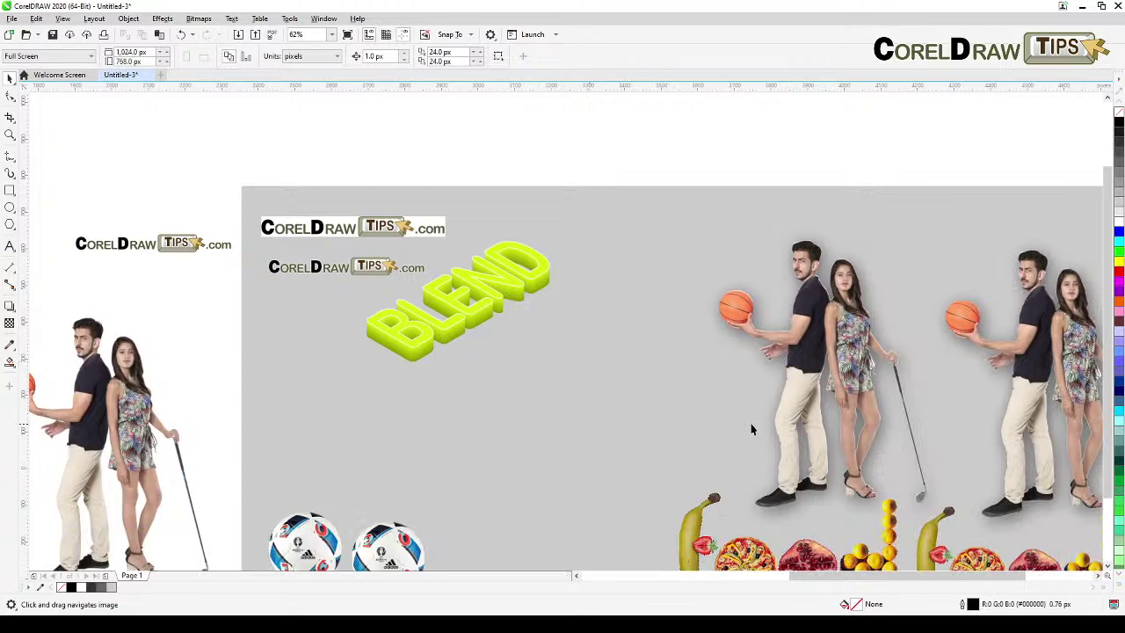
{"action": "left_click_drag", "start_coordinate": [751, 427], "coordinate": [587, 380]}
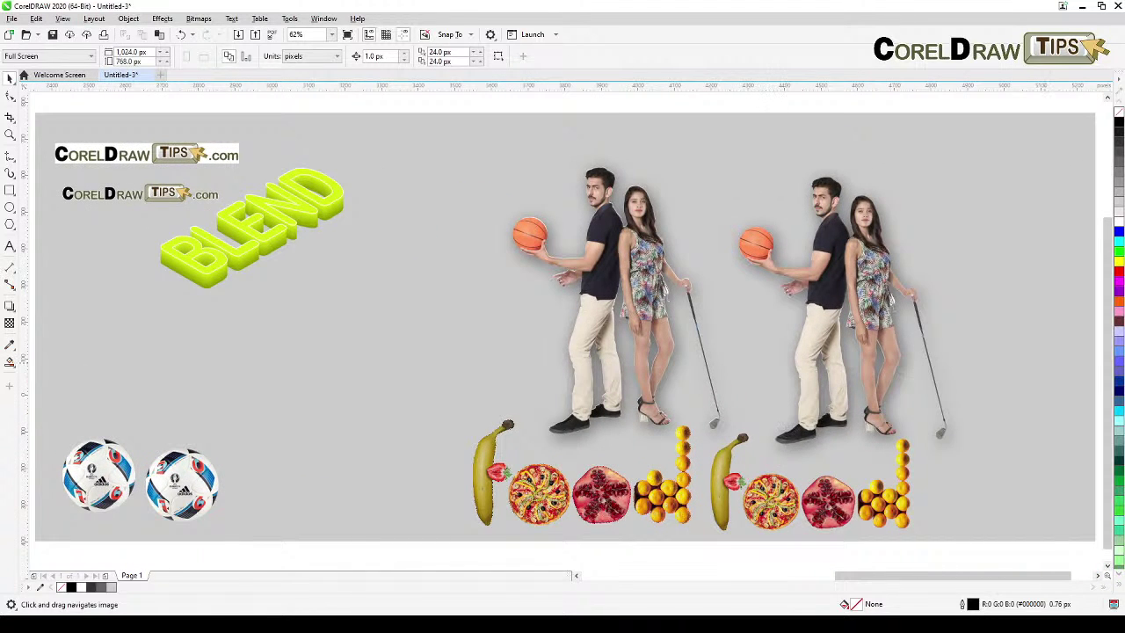